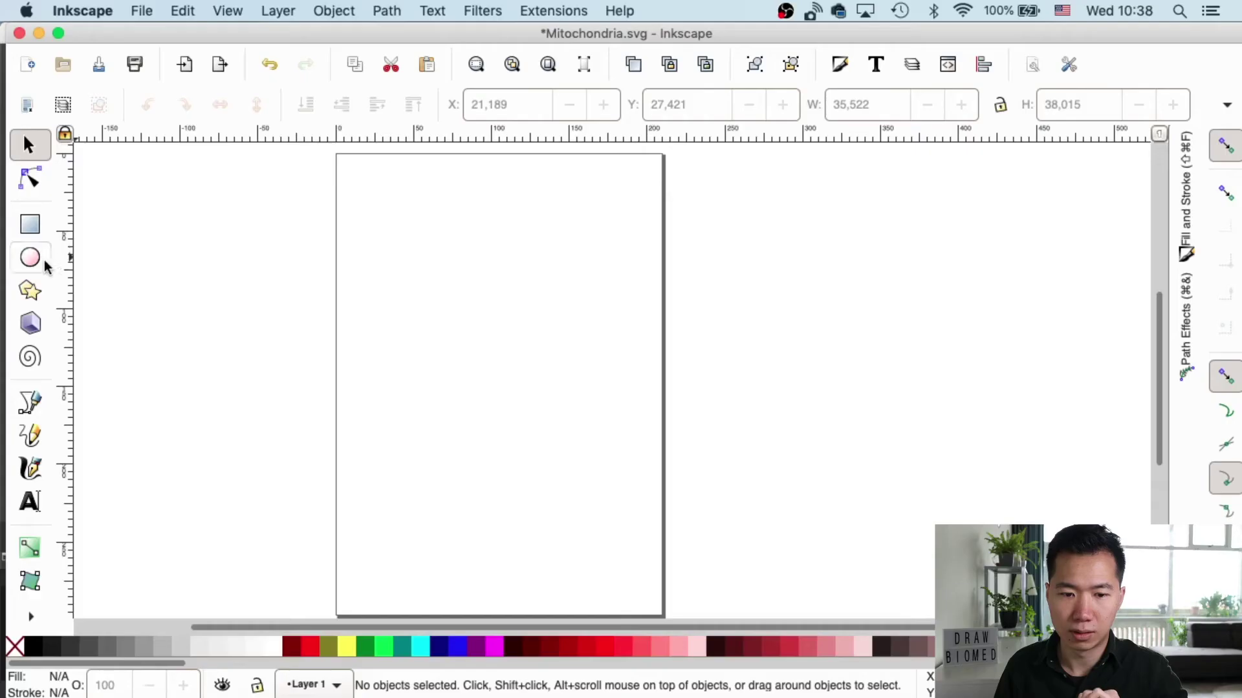
Step: Draw a large ellipse, about 107 × 69 mm, near the top of the page
click(30, 257)
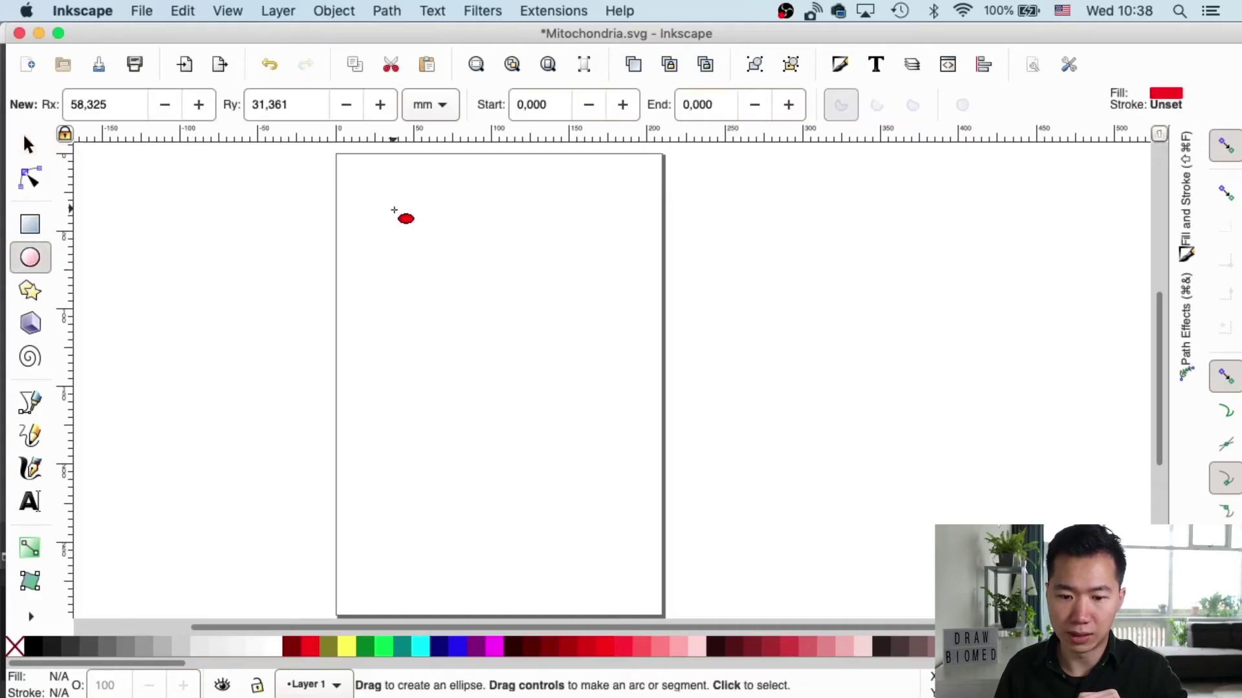
drag(391, 208, 560, 316)
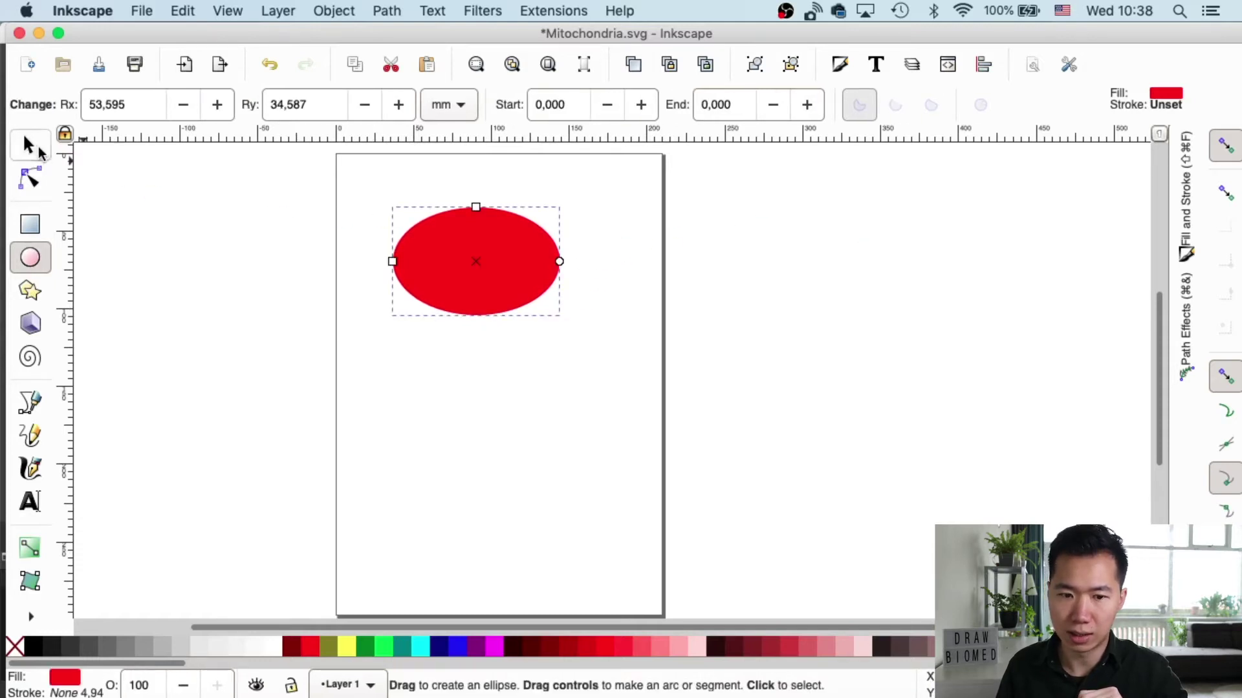
click(28, 145)
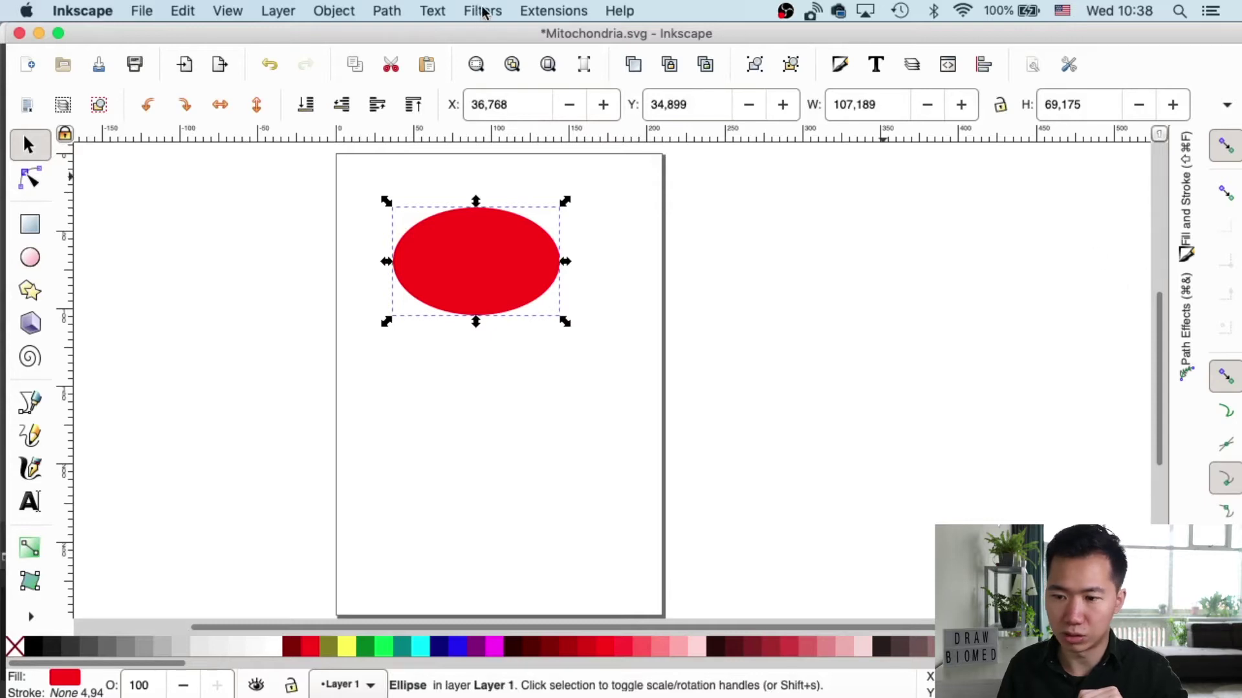
Step: Fill the ellipse with a radial gradient from a red centre to transparent edges
click(1188, 207)
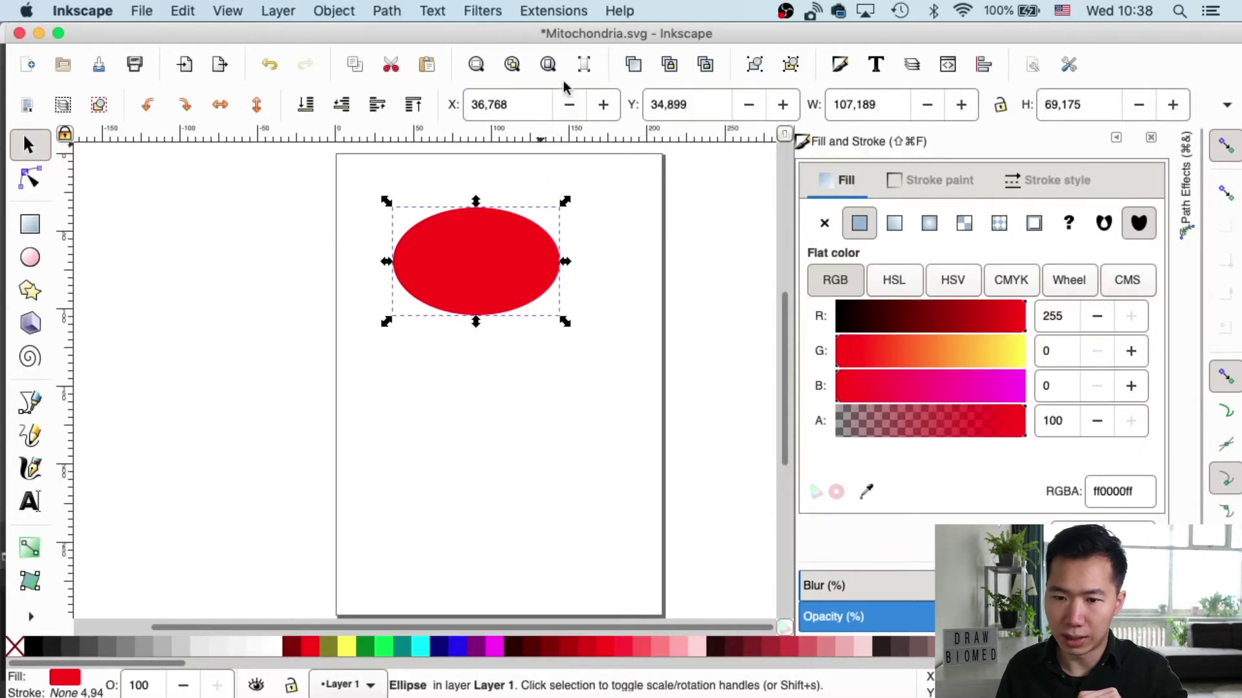
click(936, 226)
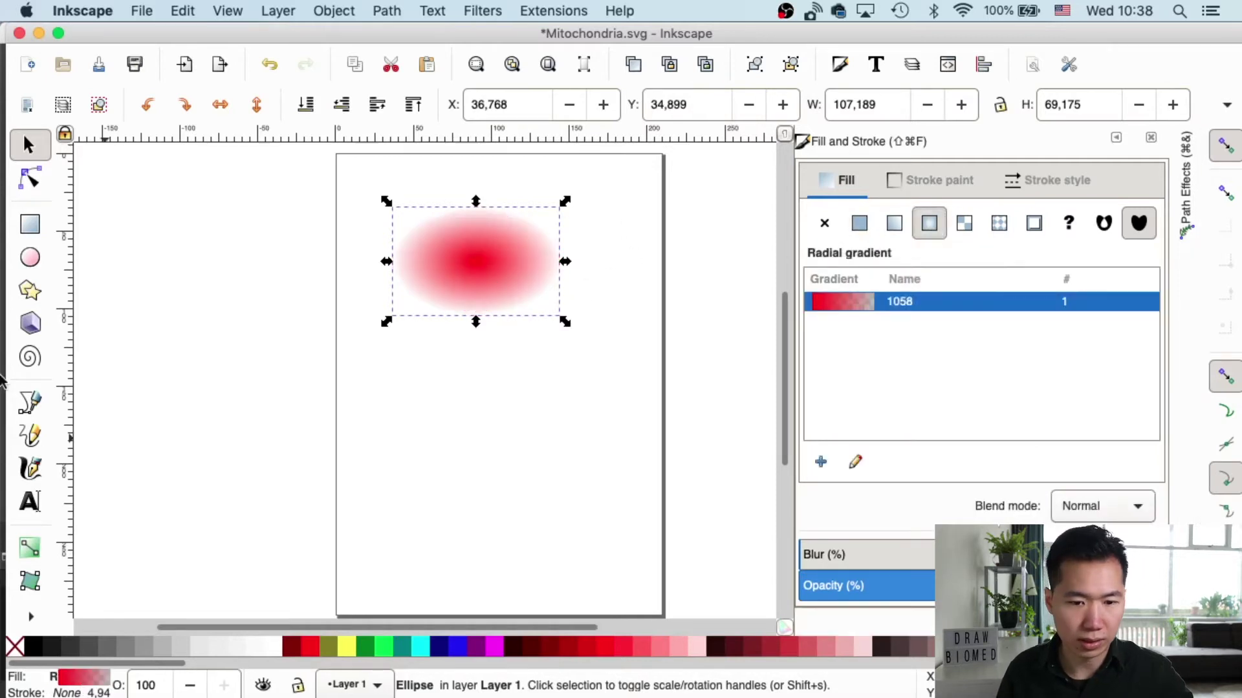
Step: Give the ellipse a flat-colour dark grey outline 0.5 mm wide
click(947, 183)
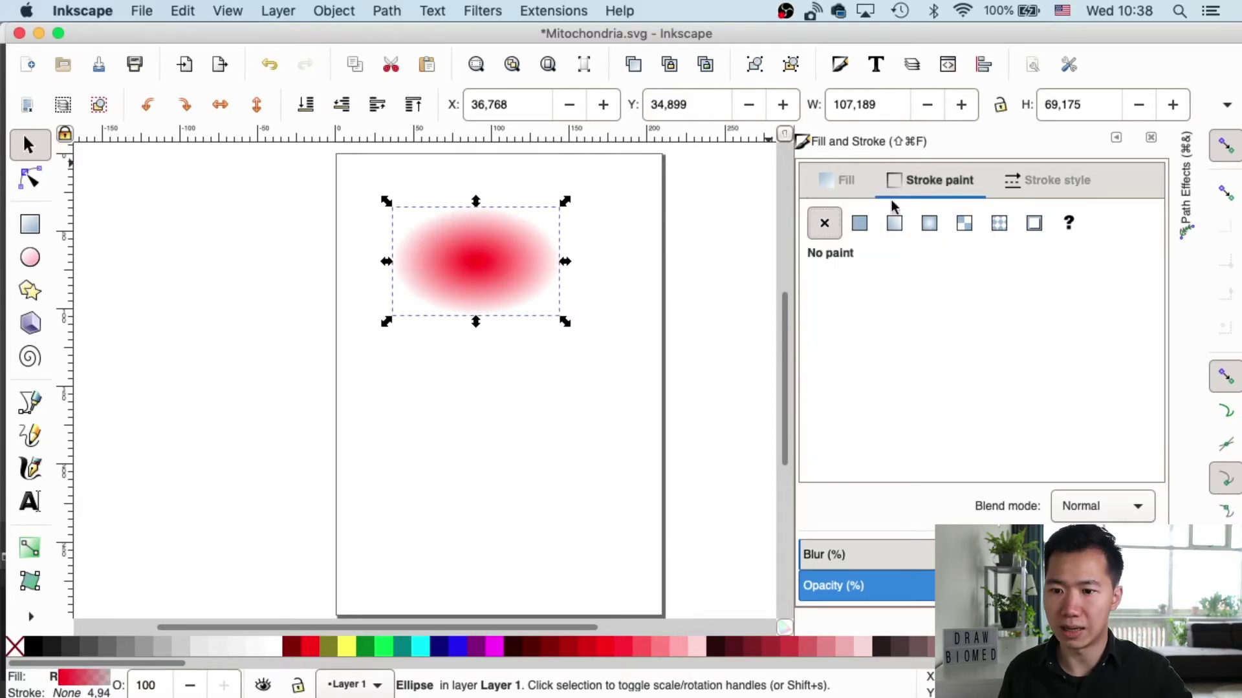
click(865, 230)
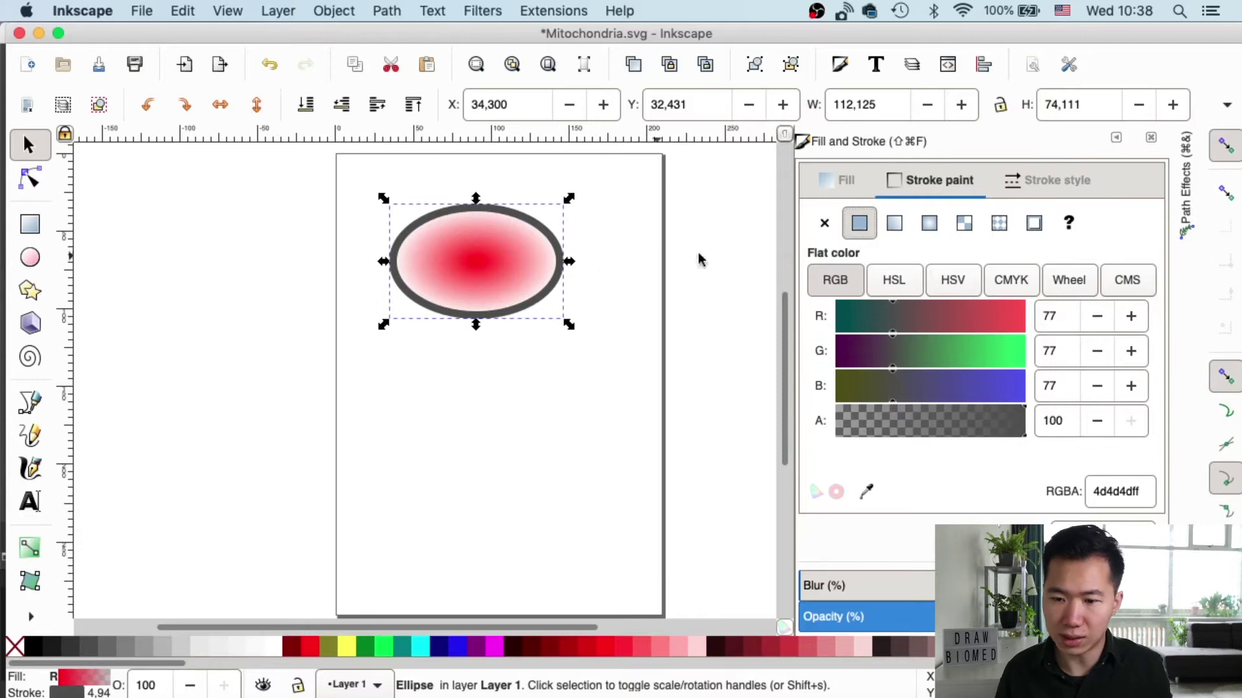
click(1055, 181)
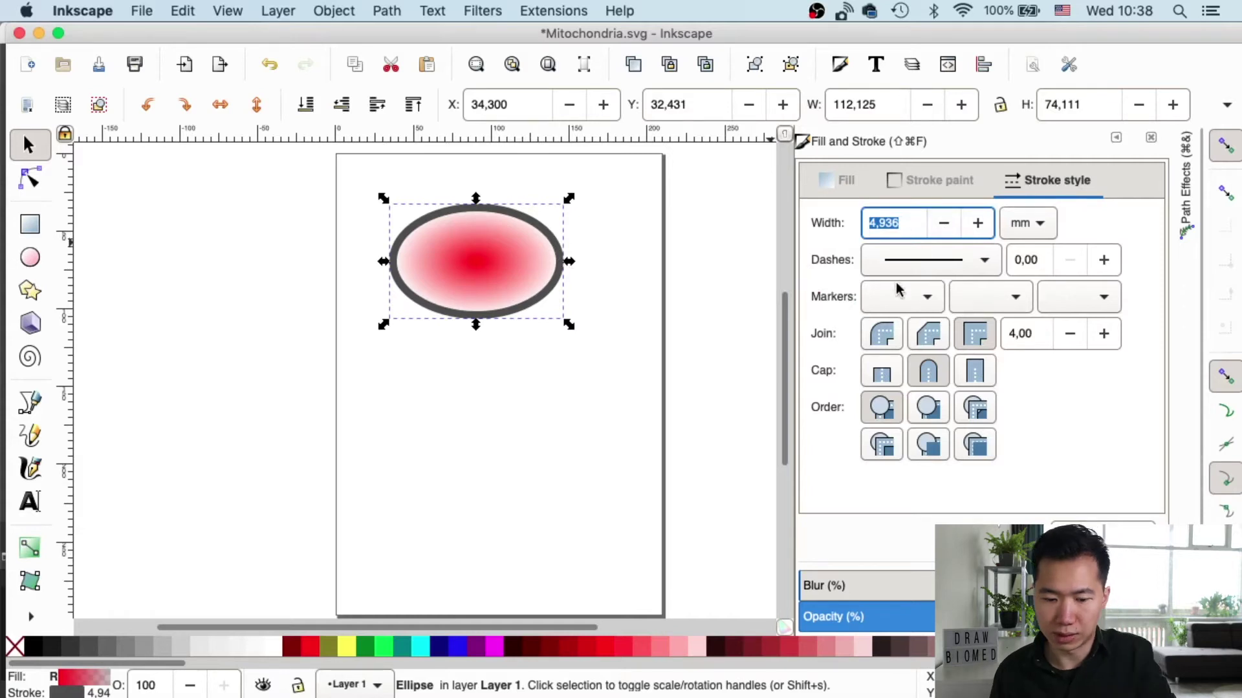
text(1)
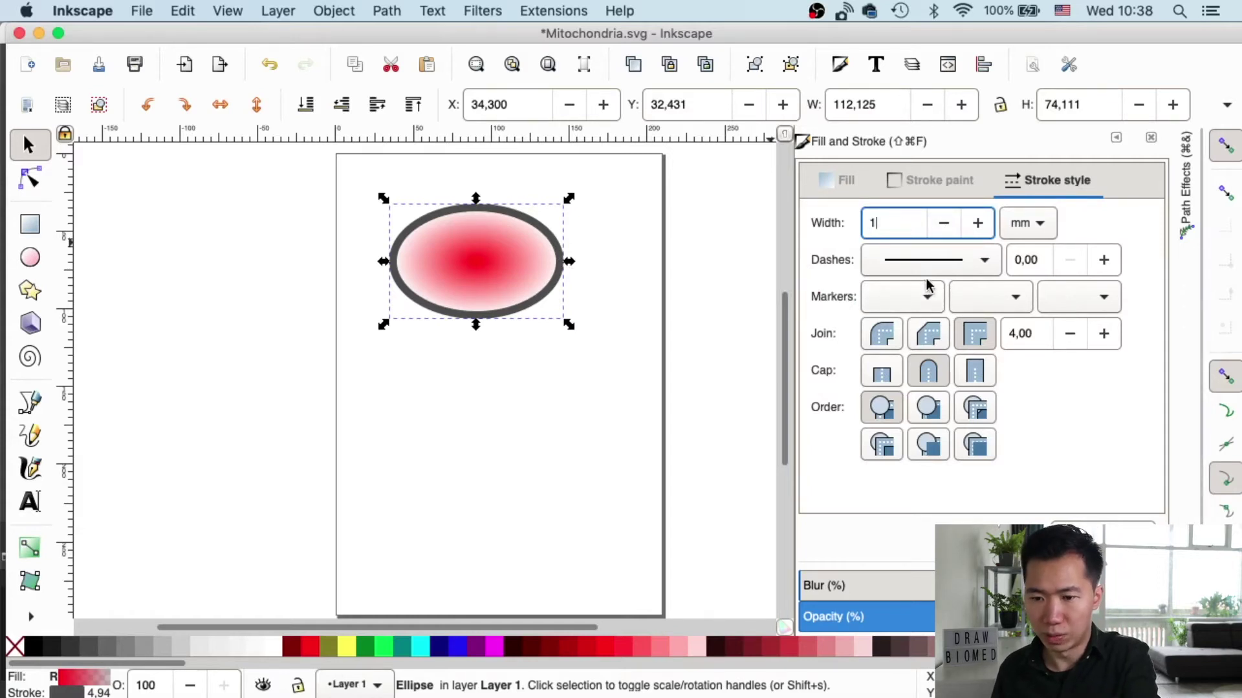
key(Return)
drag(908, 216, 855, 215)
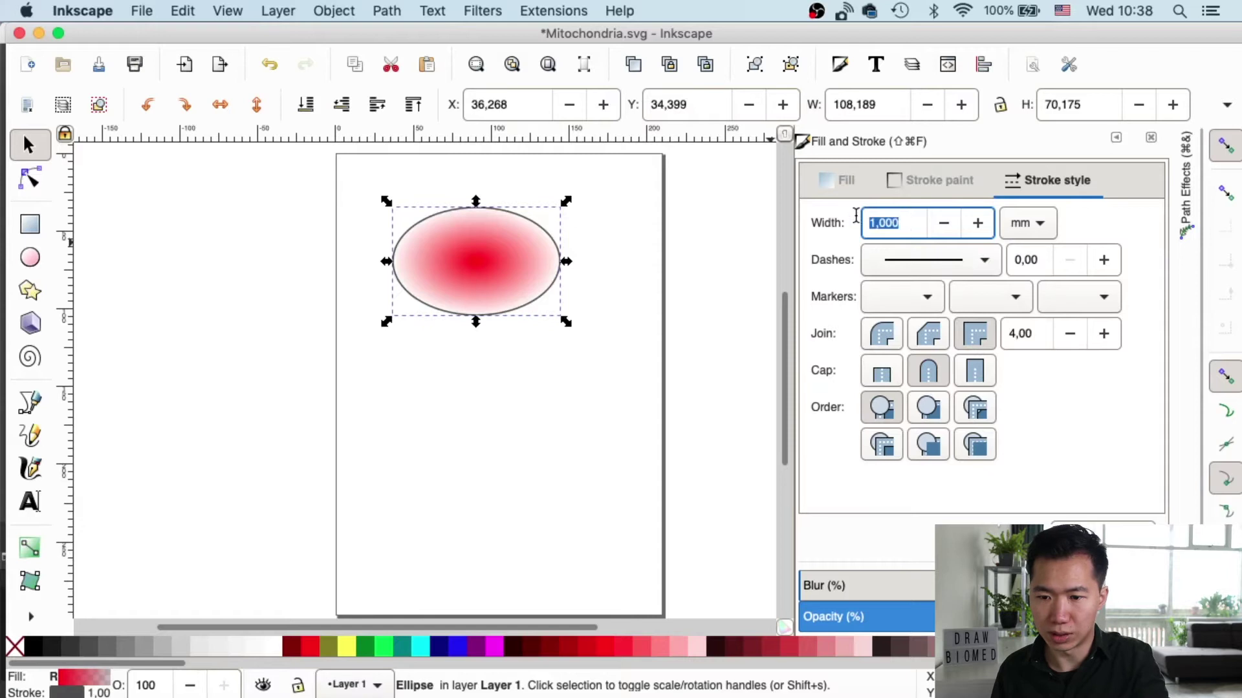
text(0)
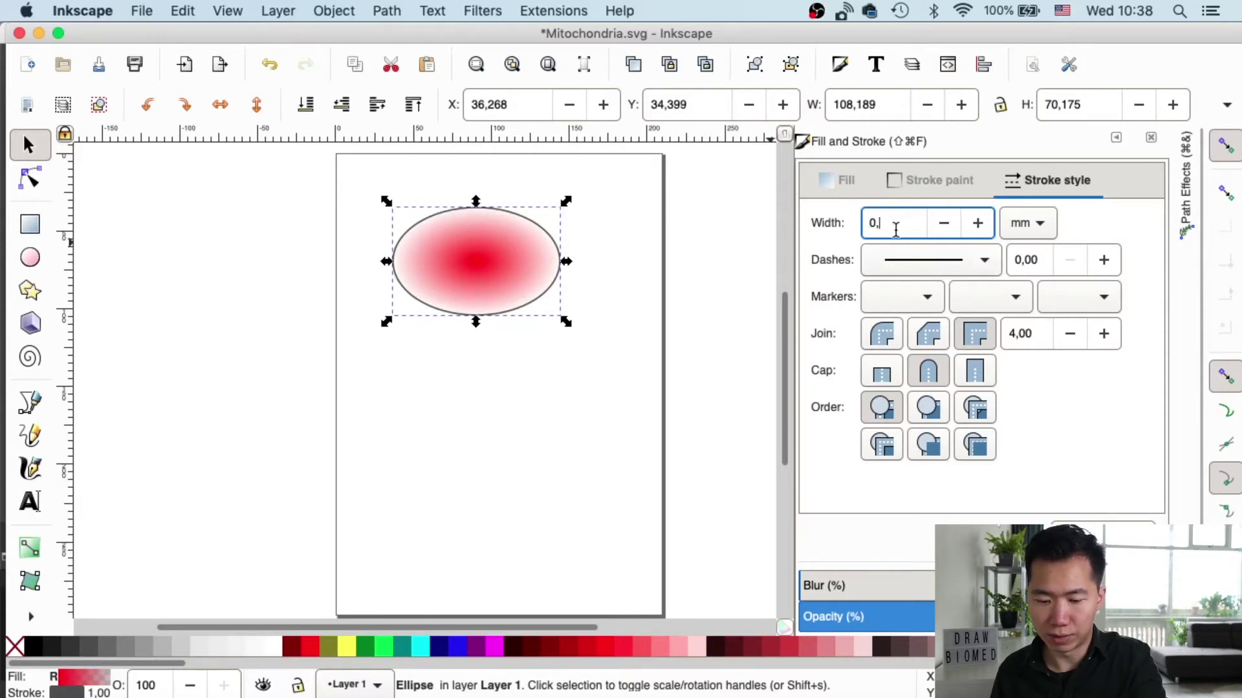
text(,5)
key(Return)
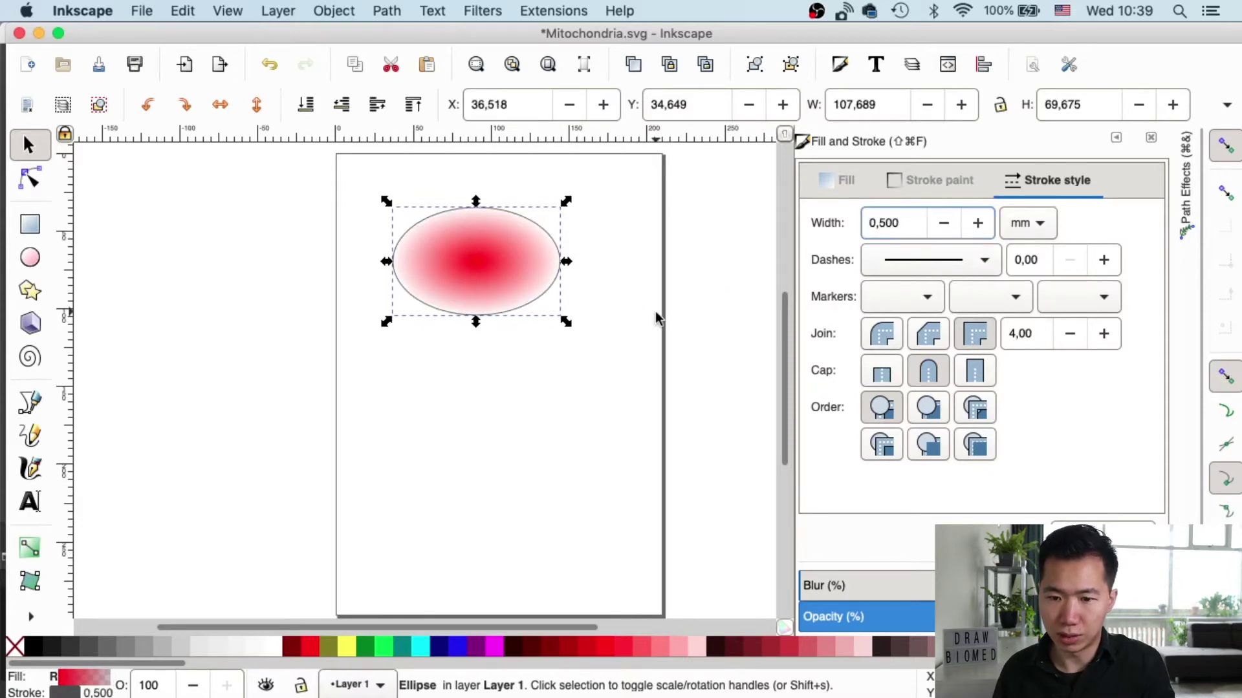
click(575, 286)
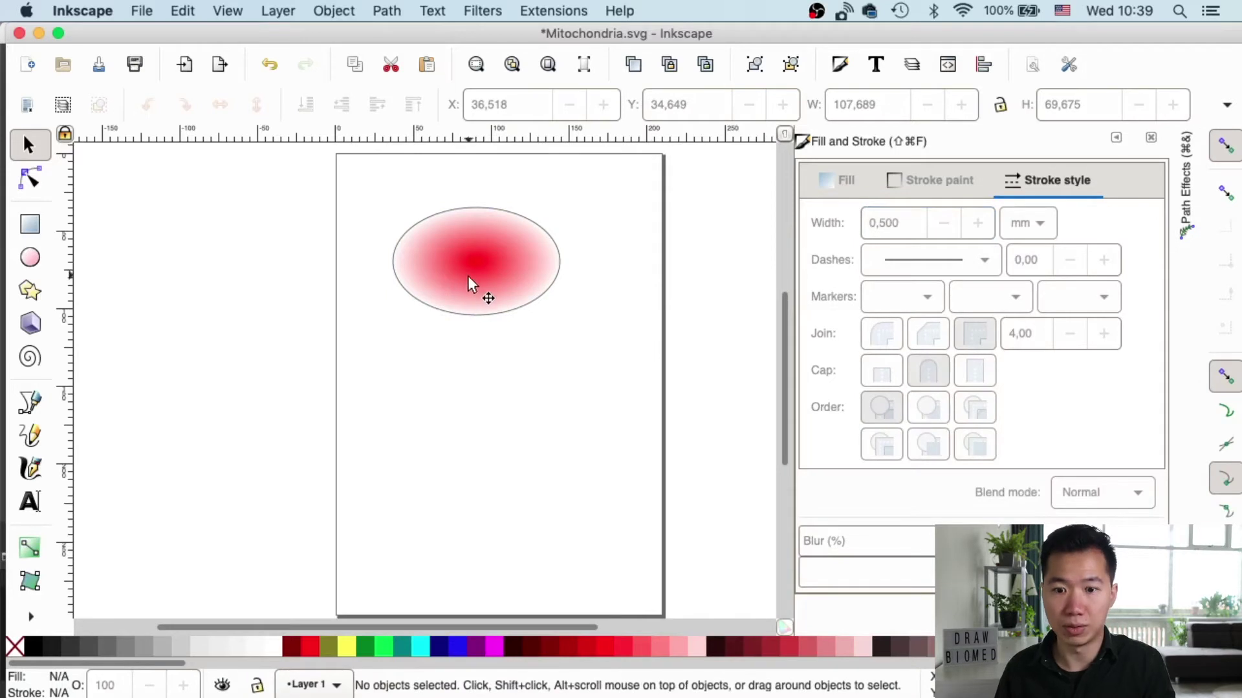
Step: Set the ellipse's stroke colour to the 80% Gray palette swatch
click(468, 277)
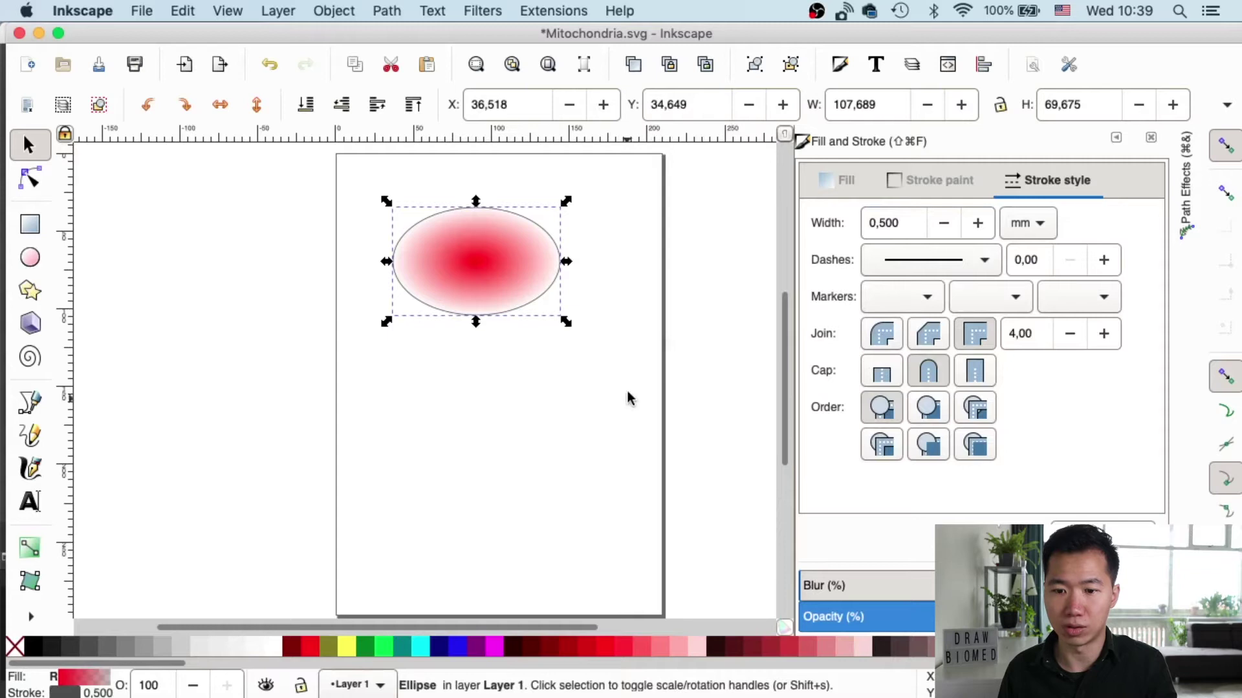
right_click(68, 655)
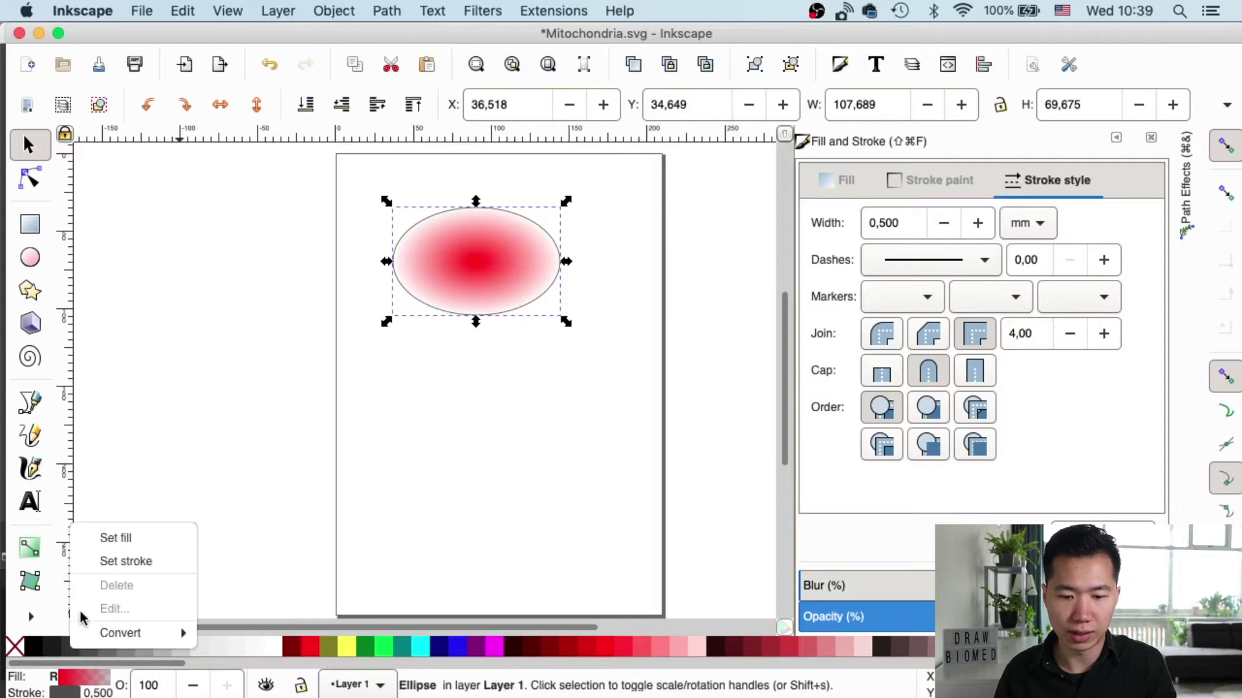
click(108, 562)
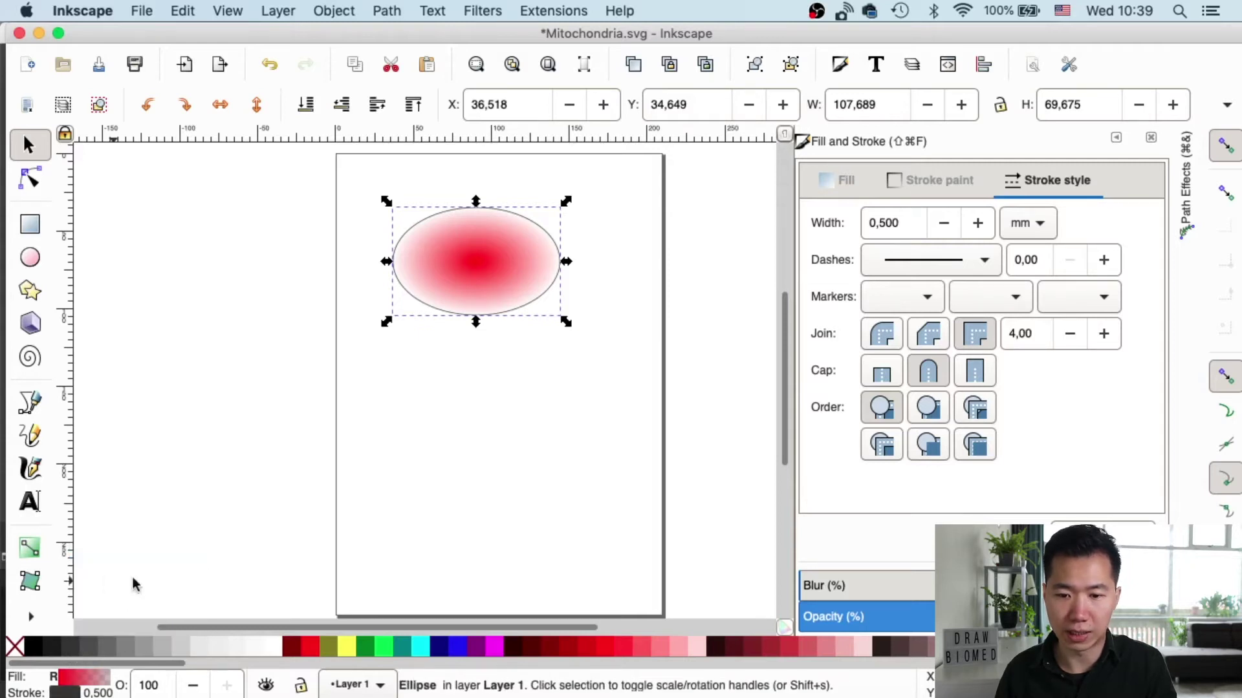
click(464, 468)
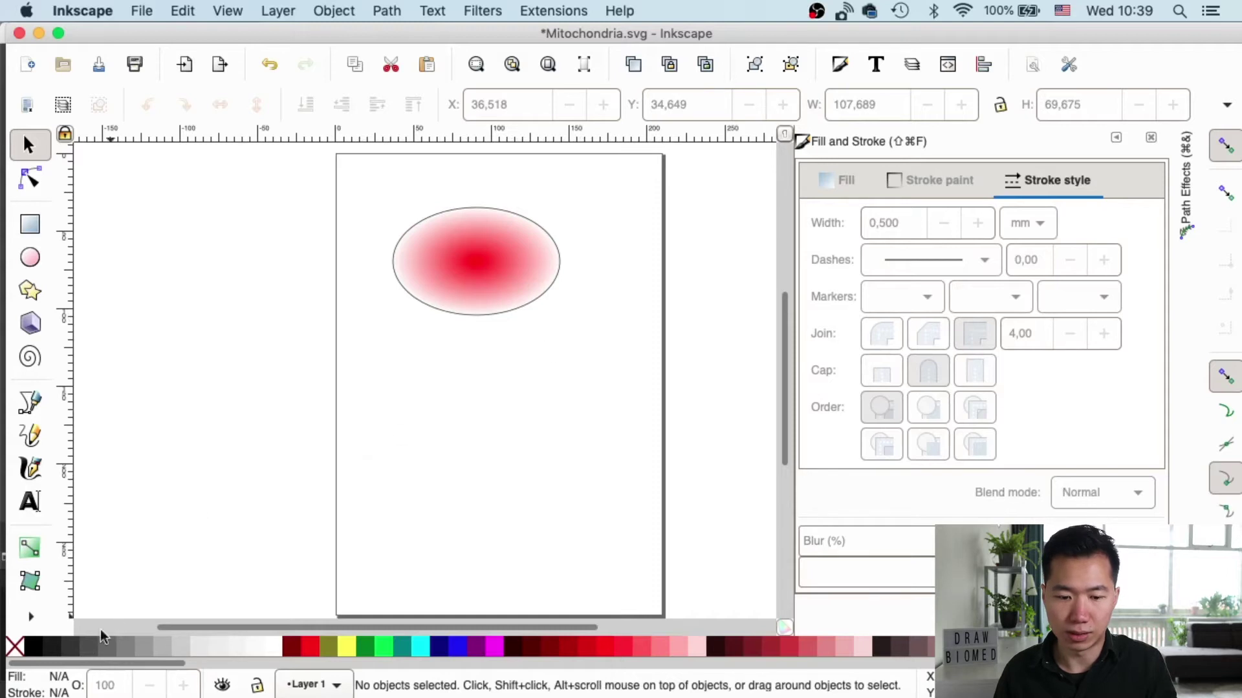
right_click(74, 650)
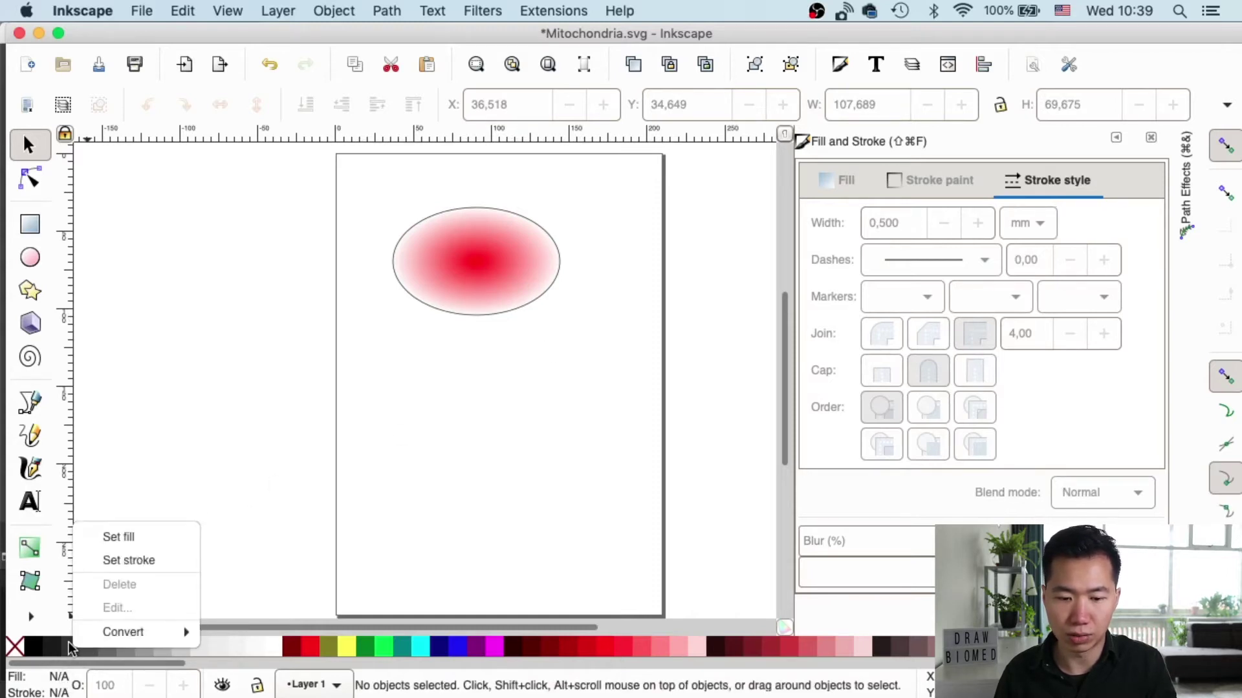
click(132, 561)
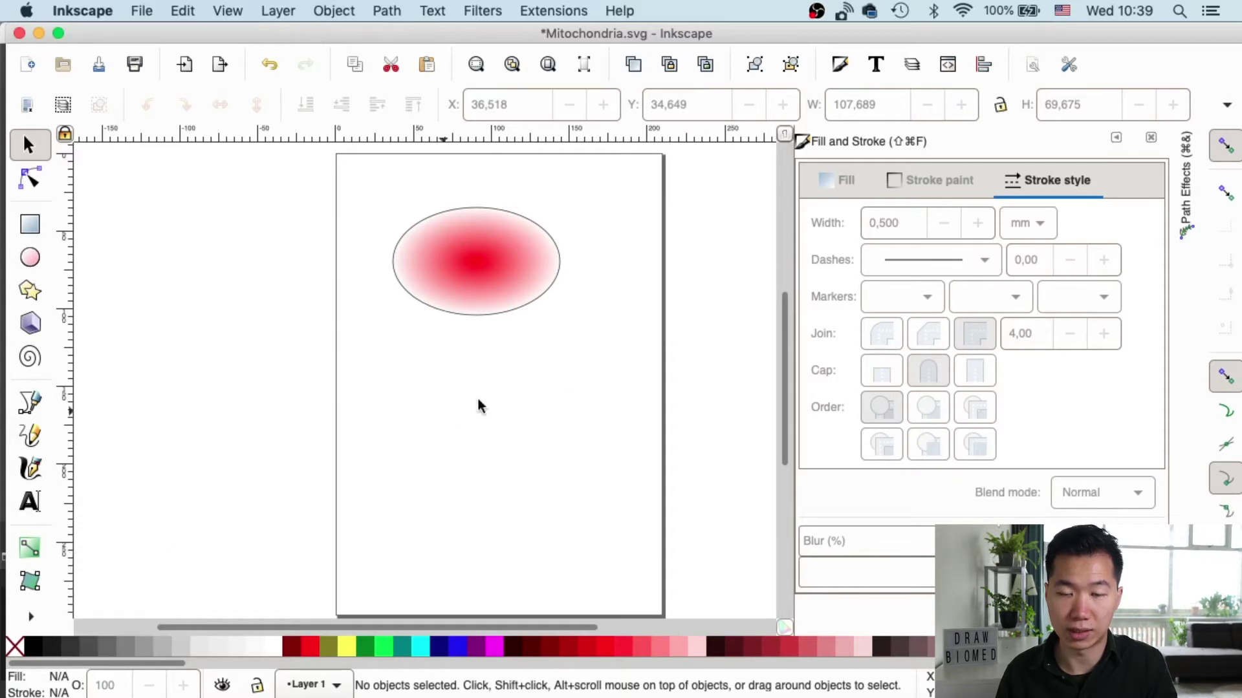
click(562, 260)
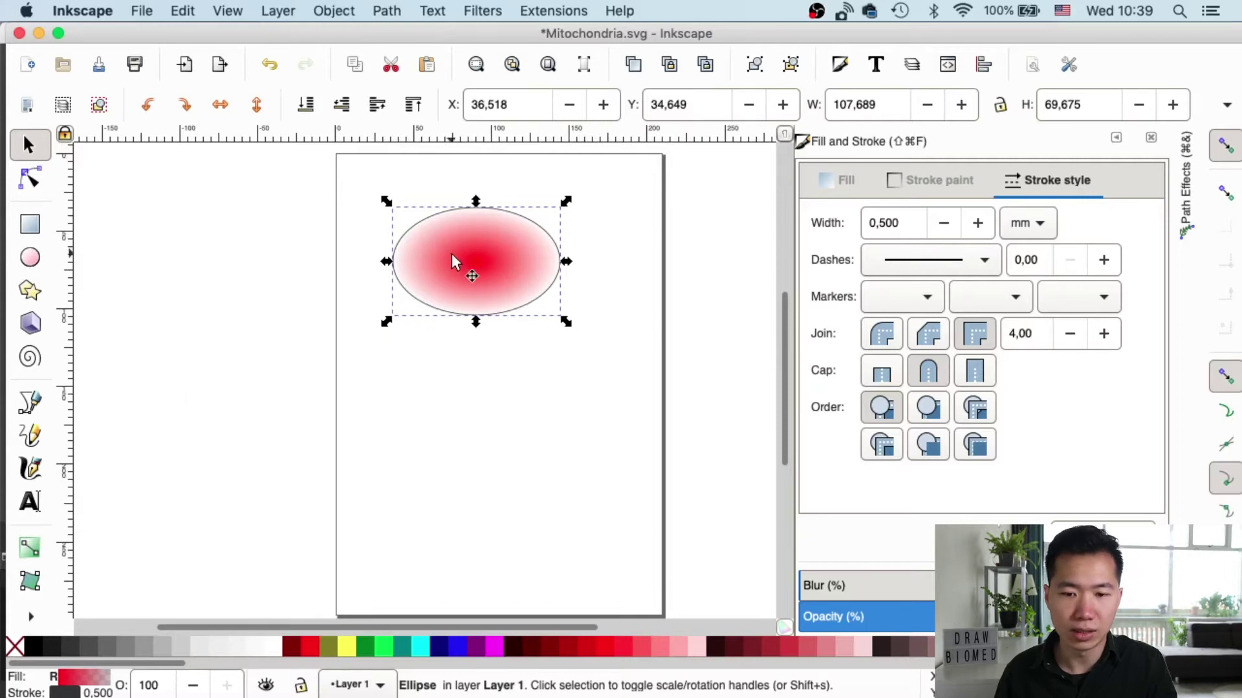
Step: Show the ellipse's radial gradient handles on the canvas, undoing one stray gradient edit
click(835, 181)
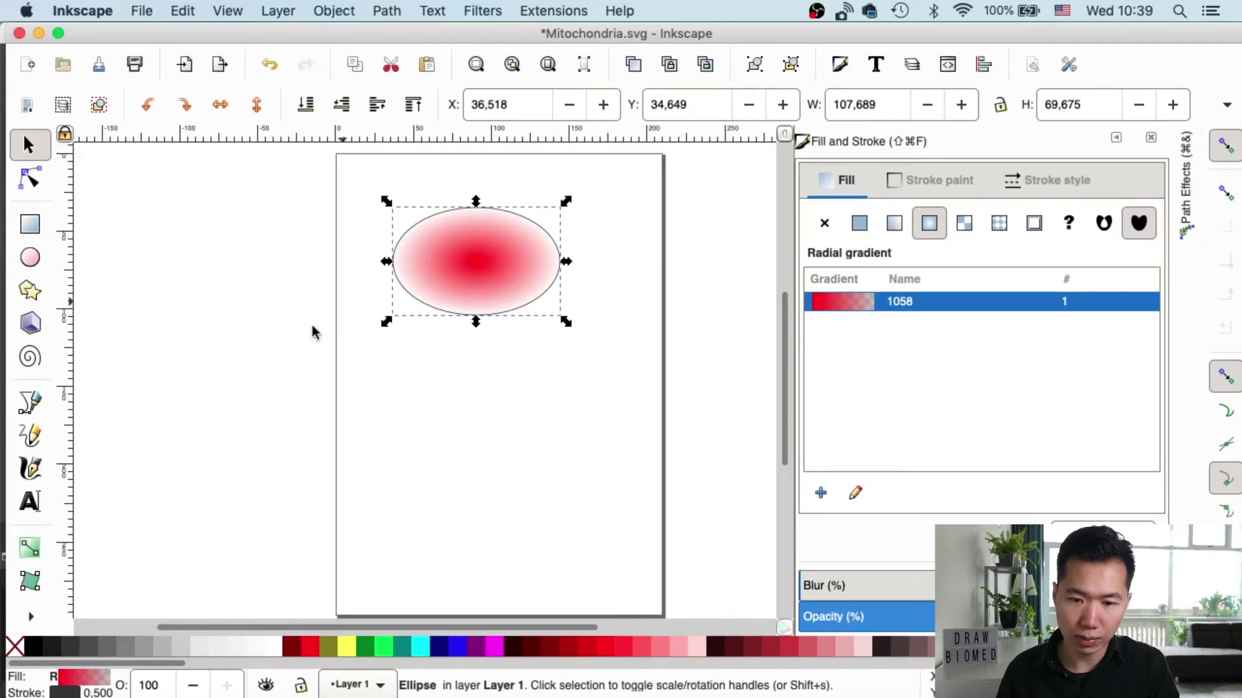
click(31, 553)
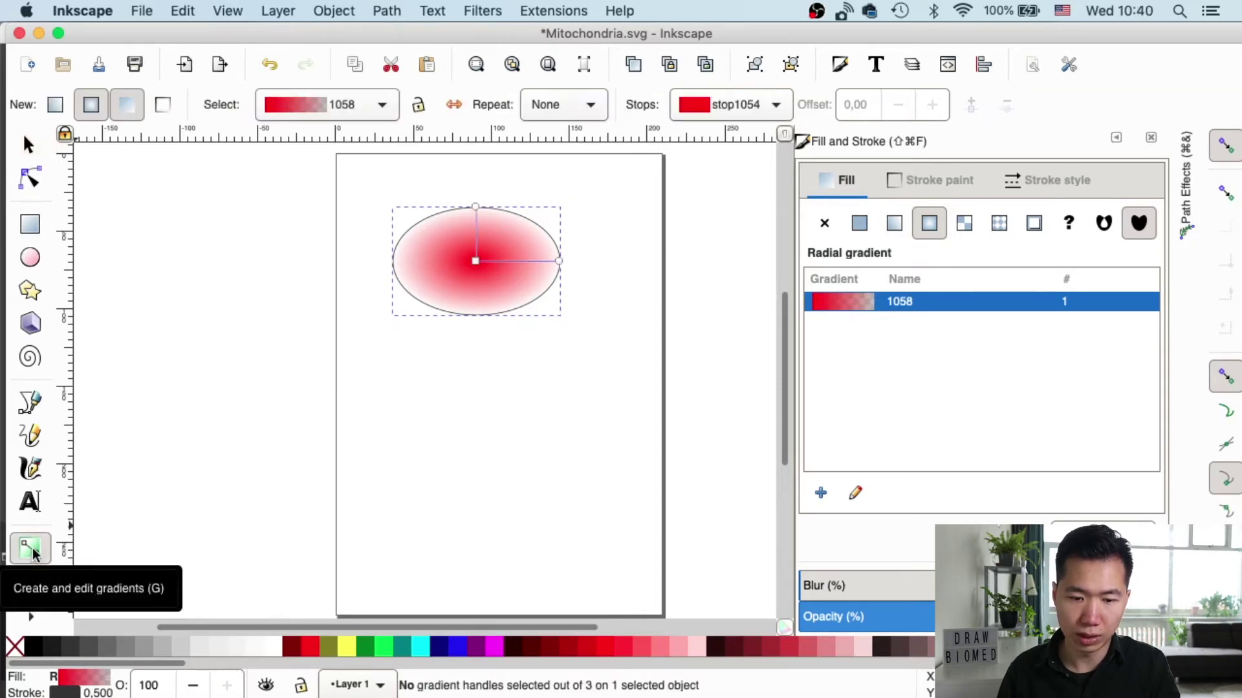
key(super+z)
Step: Set the gradient's outer stop to solid light orange ff9955ff
click(476, 206)
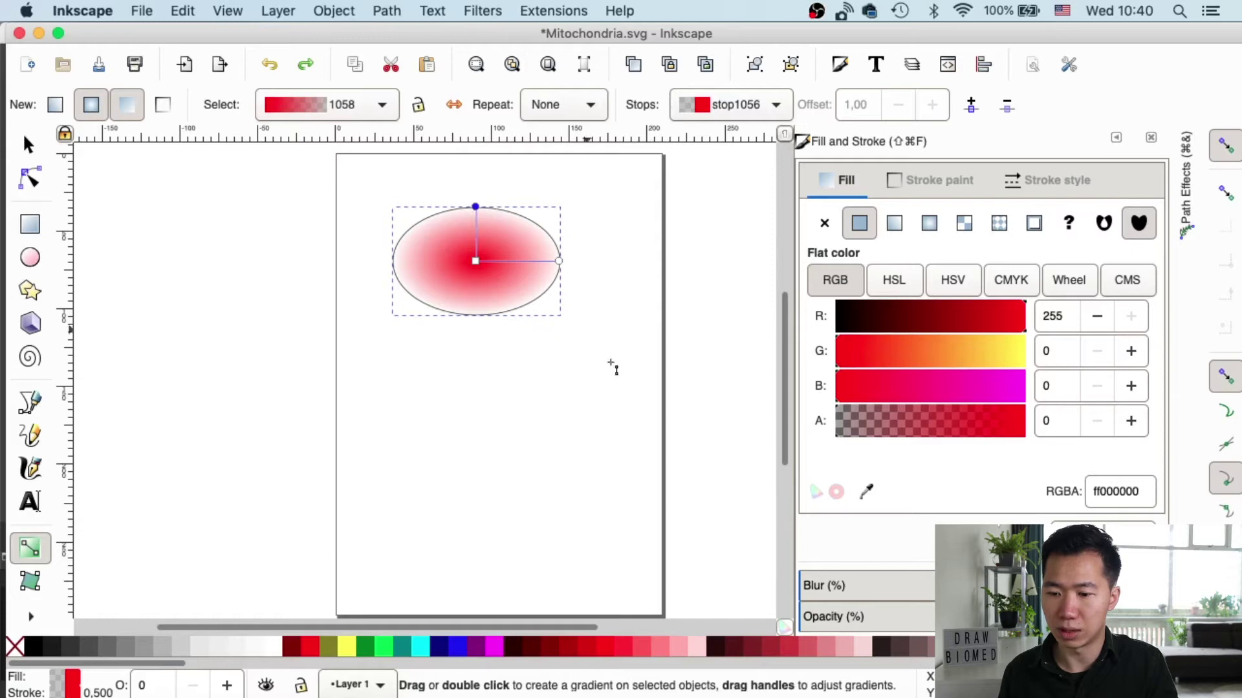
click(970, 646)
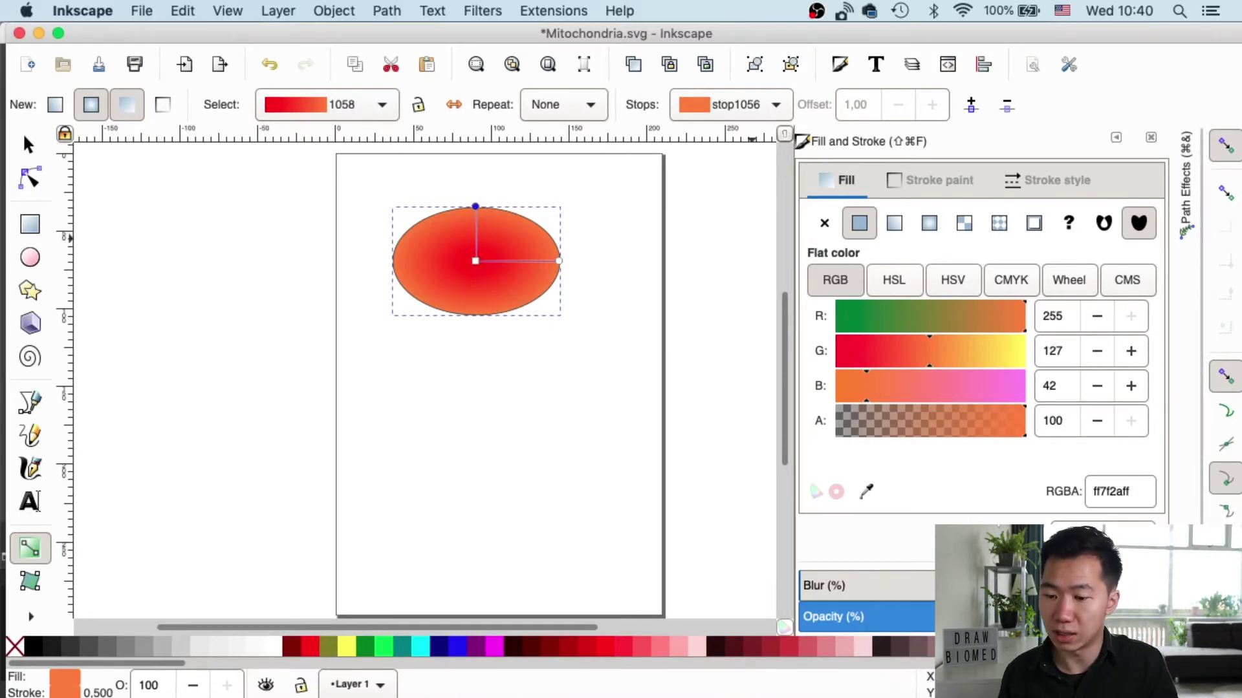
click(1007, 647)
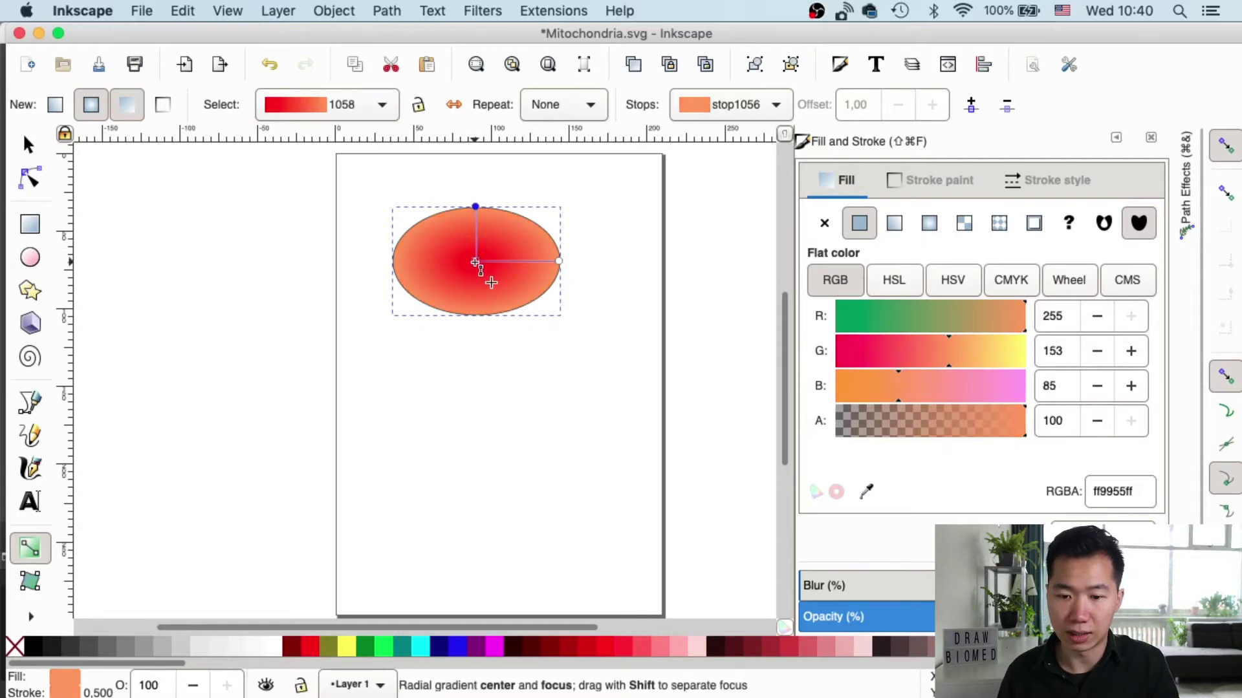
Step: Set the gradient's centre stop to bright red ff2a2aff
click(475, 262)
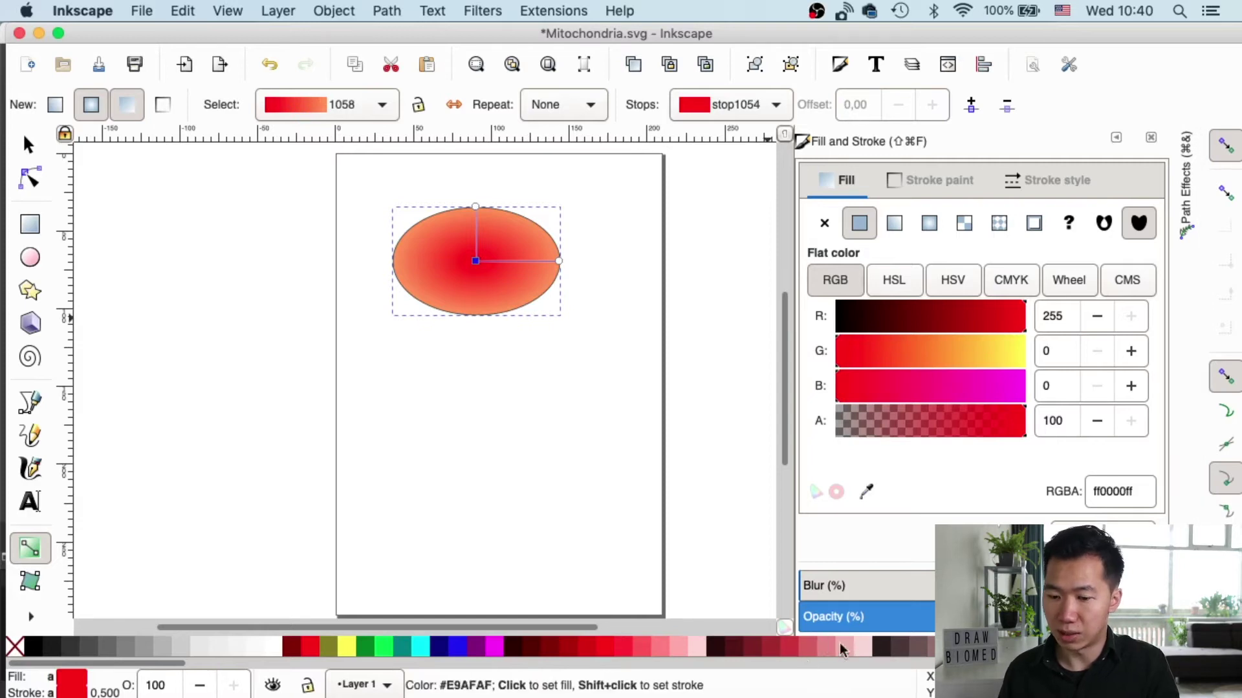
click(790, 650)
click(623, 650)
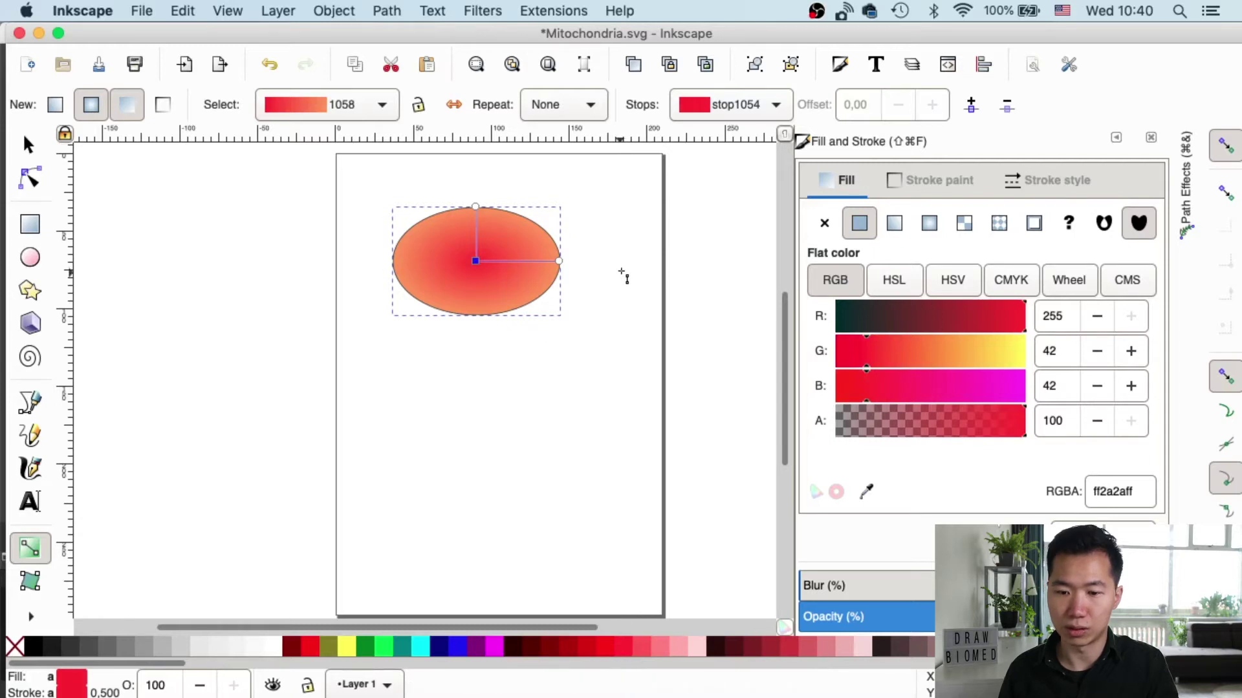
click(568, 214)
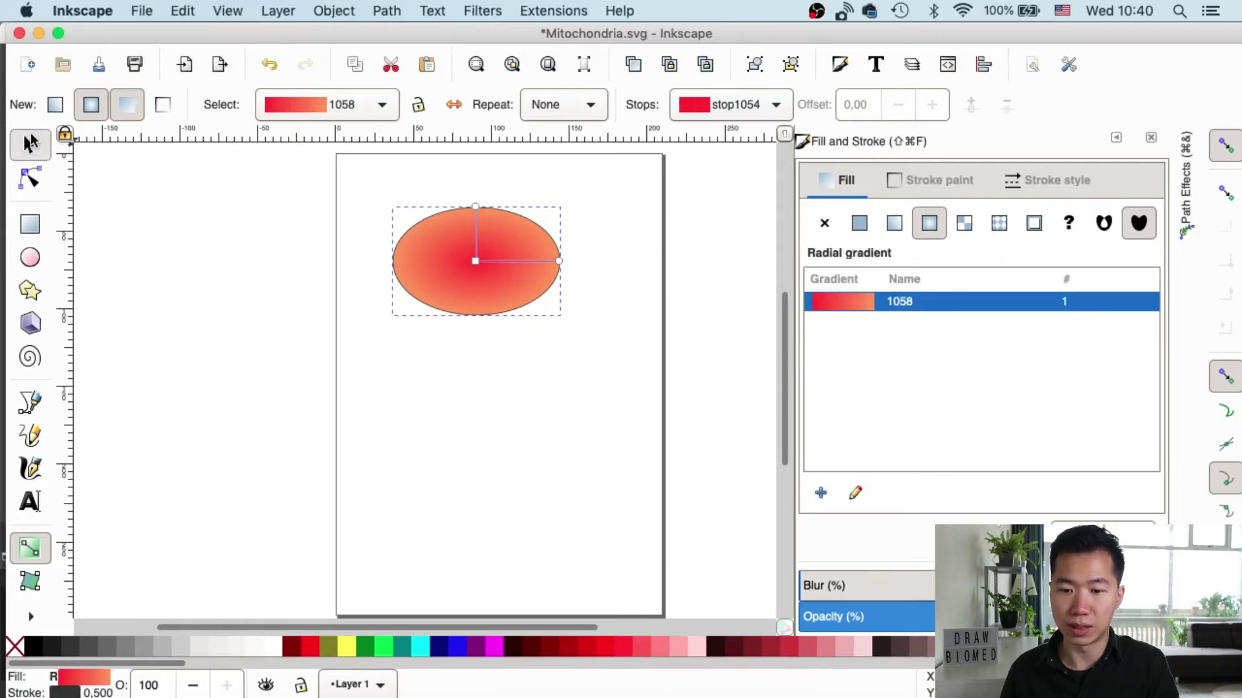
click(30, 142)
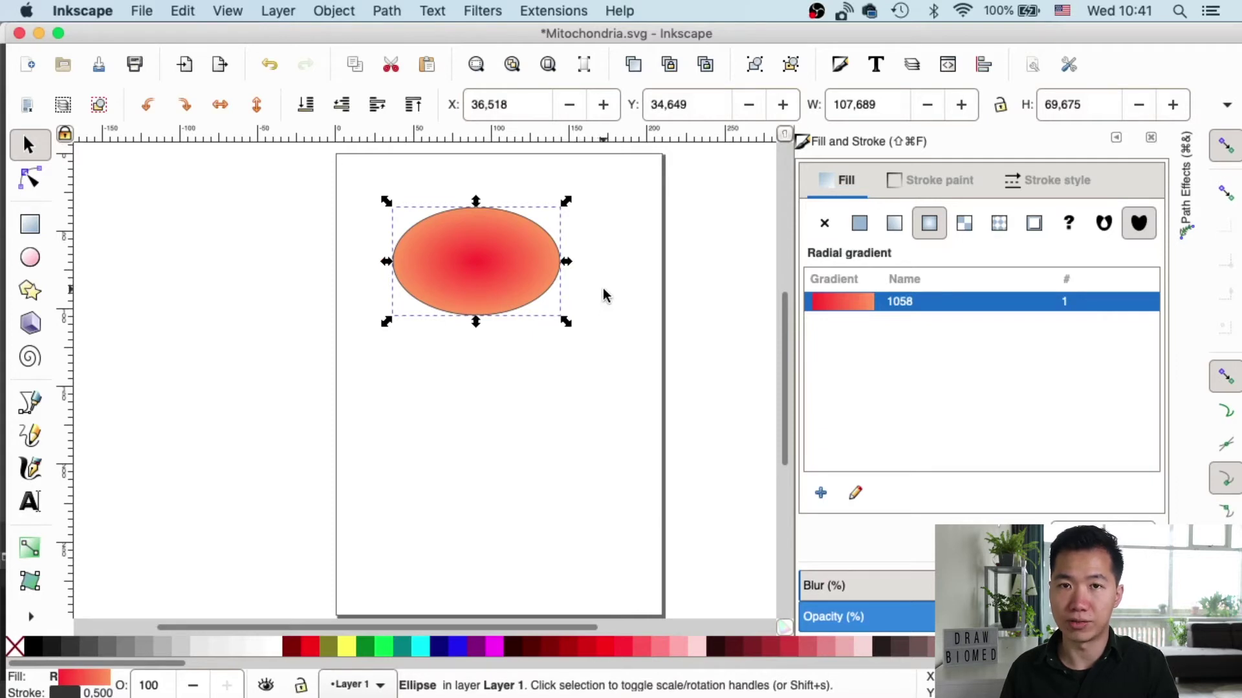
Step: Paste a copy of the gradient ellipse and move it below the original
click(606, 310)
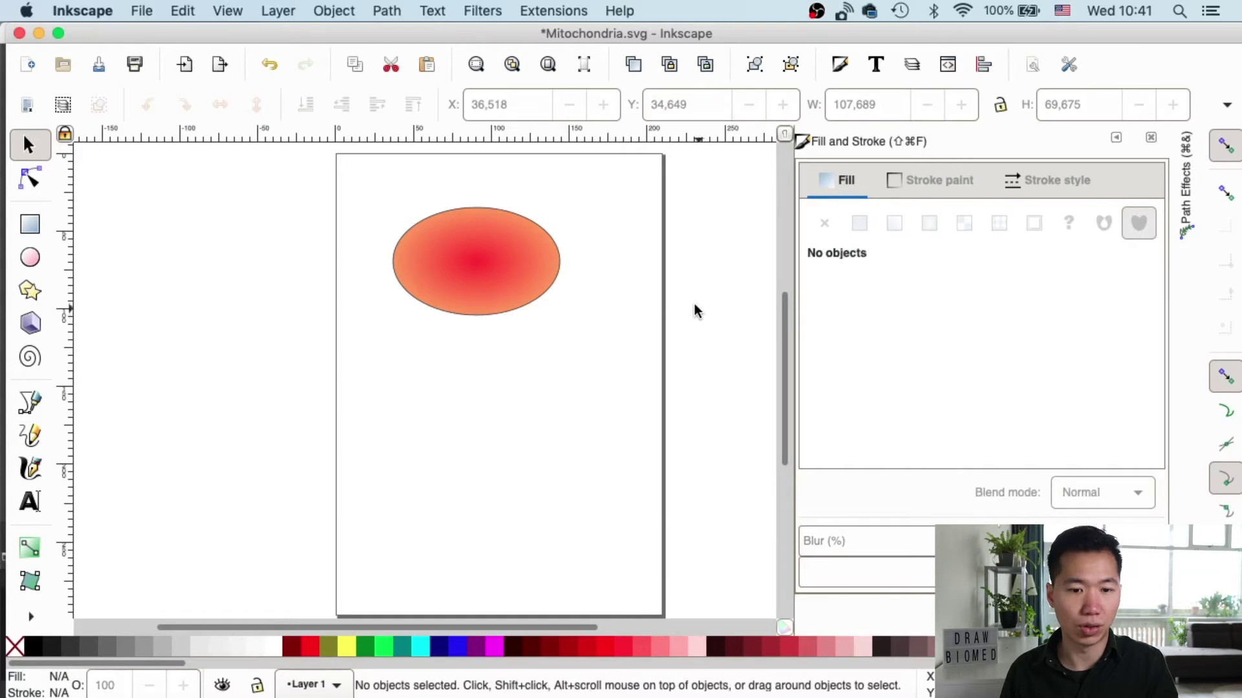
click(502, 241)
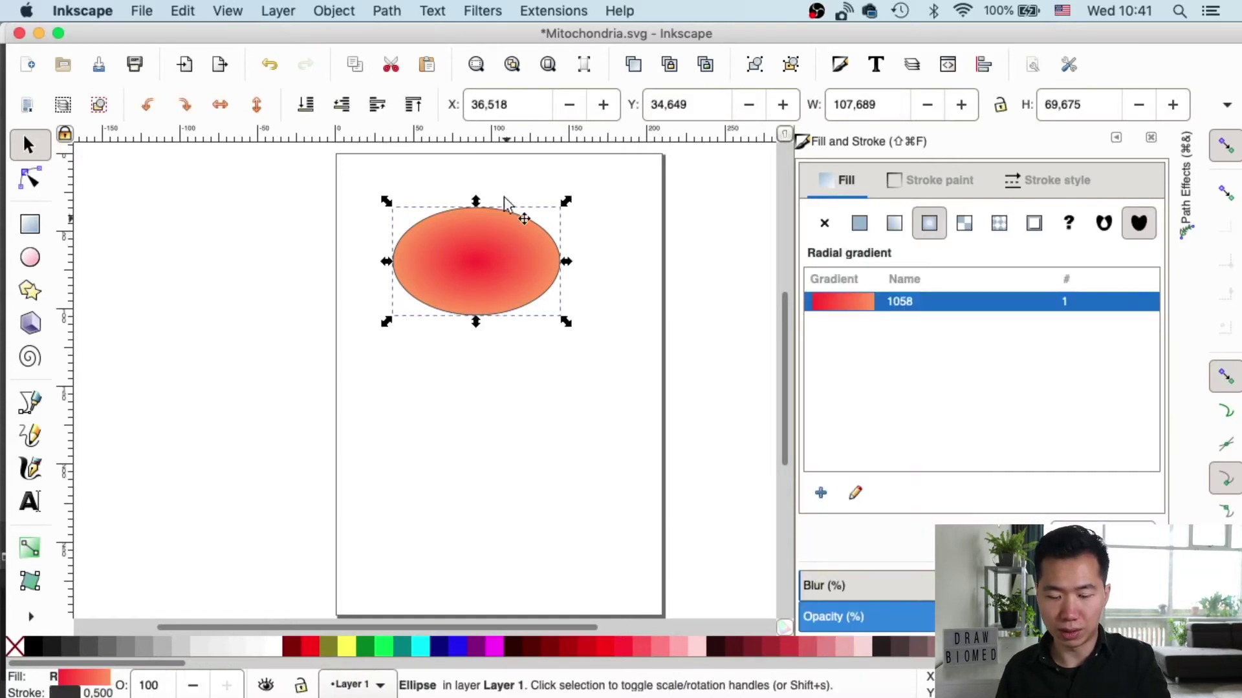
click(568, 438)
key(super+v)
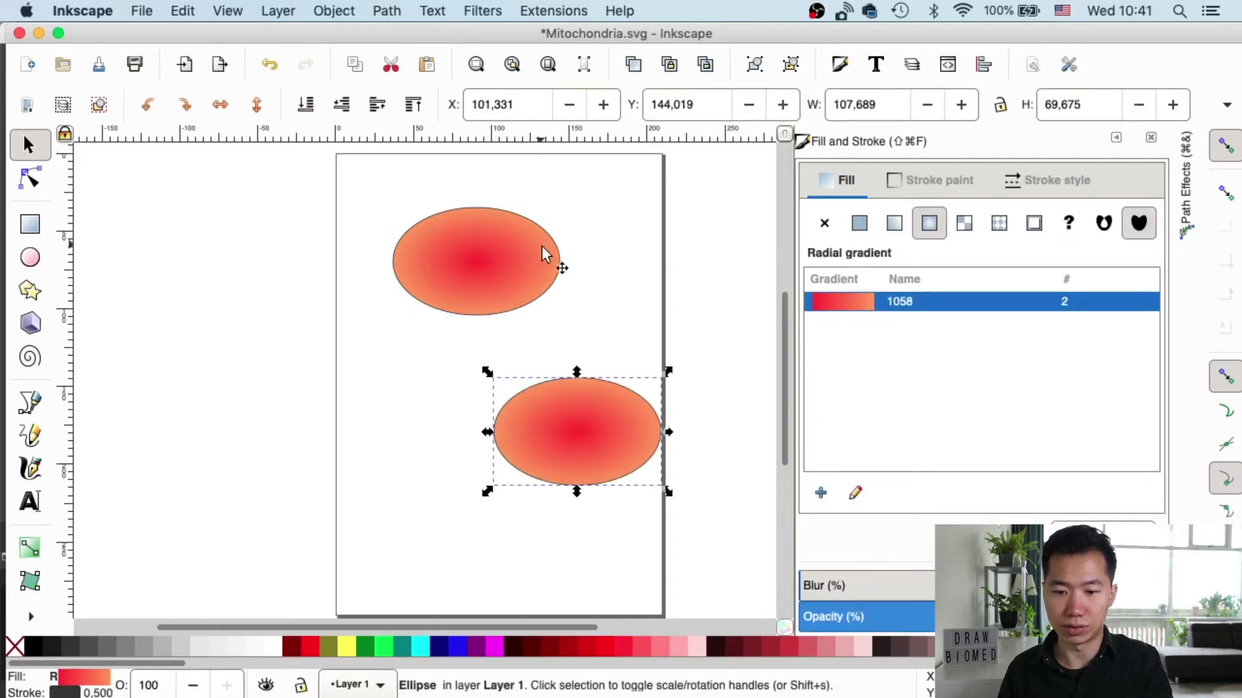
drag(614, 417, 507, 389)
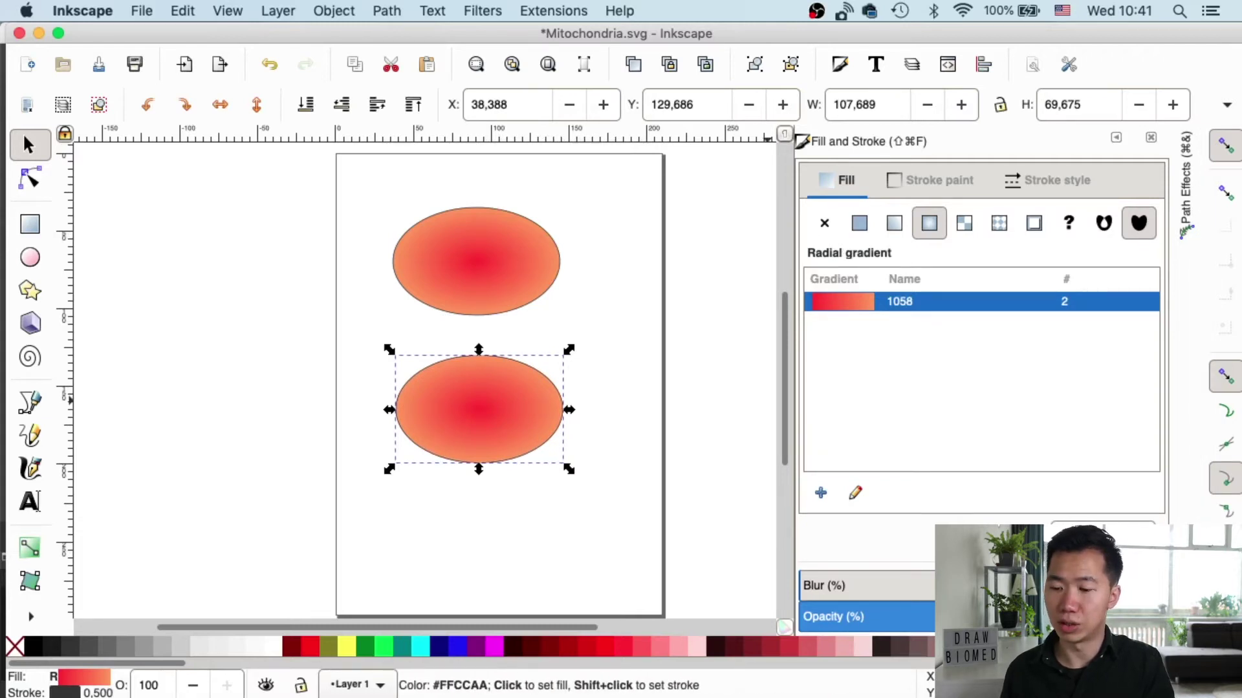
Step: Give the lower copy a flat pale yellow ffeeaa fill
click(1047, 645)
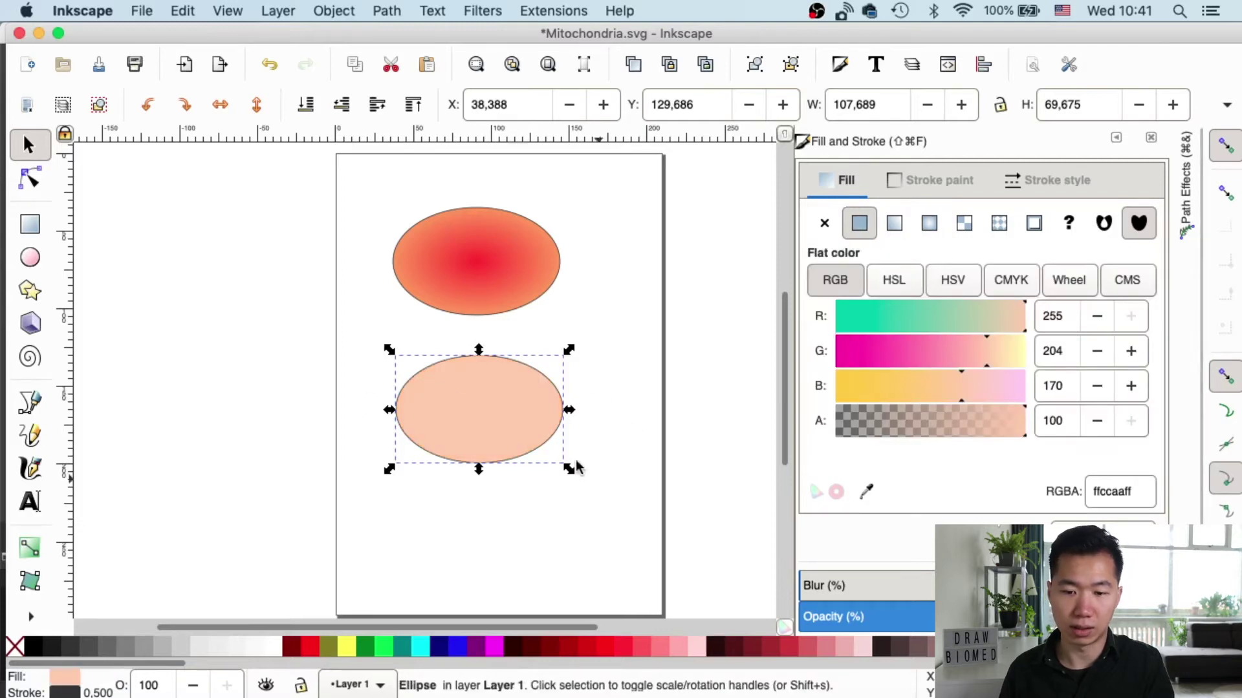
click(602, 467)
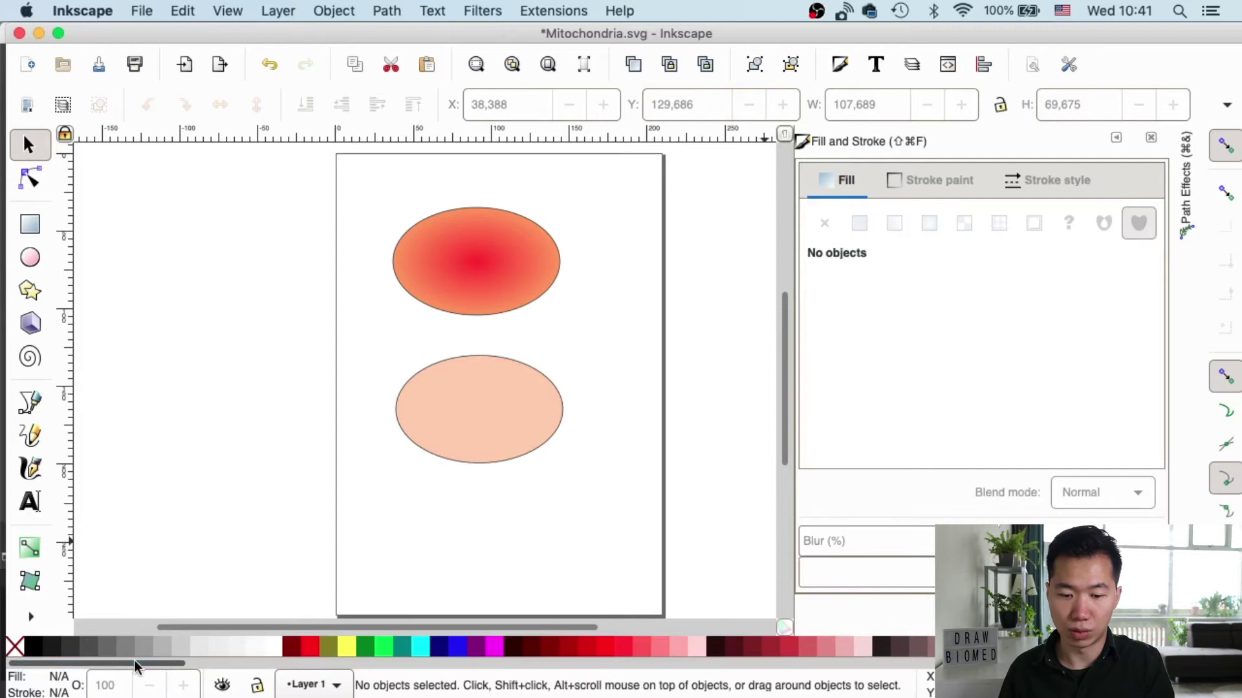
drag(134, 661, 214, 659)
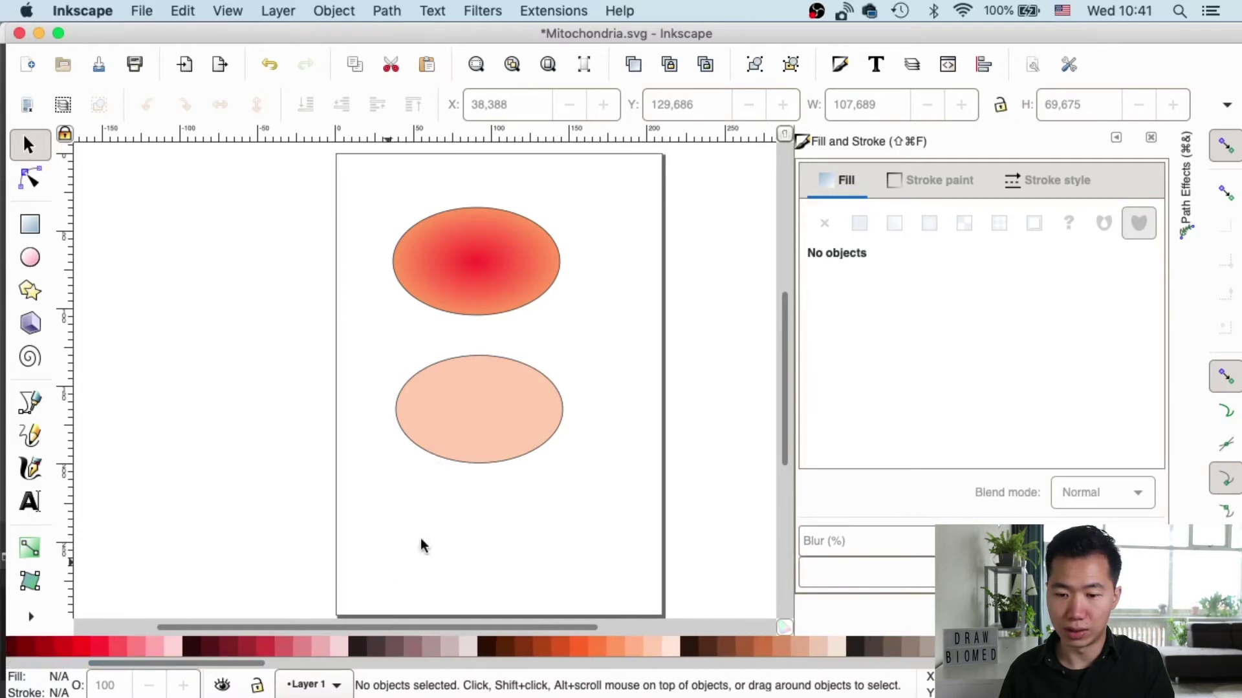
drag(501, 417, 499, 394)
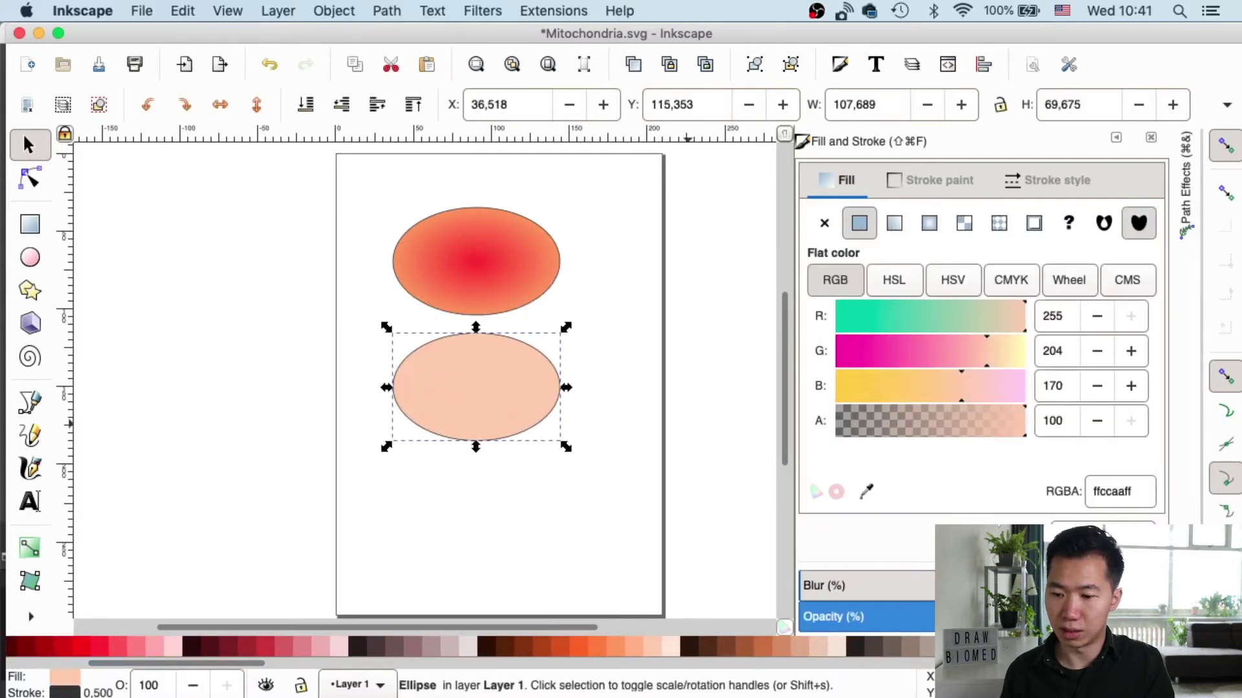
key(ctrl+z)
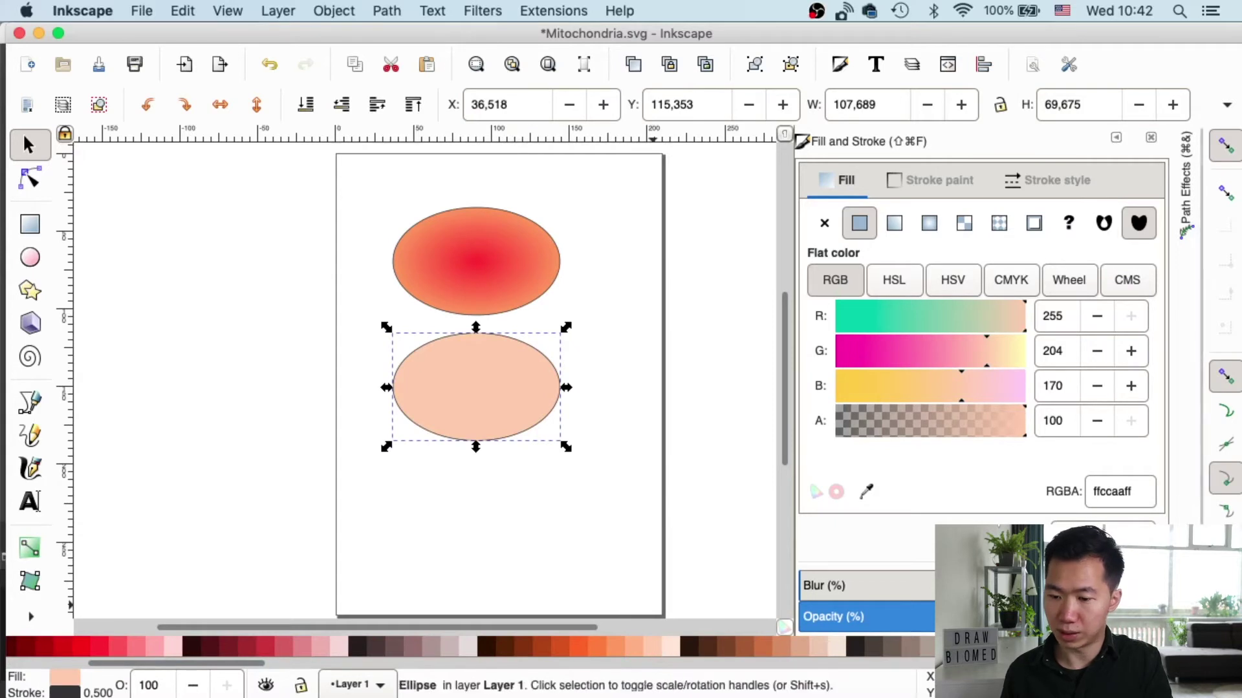
click(983, 647)
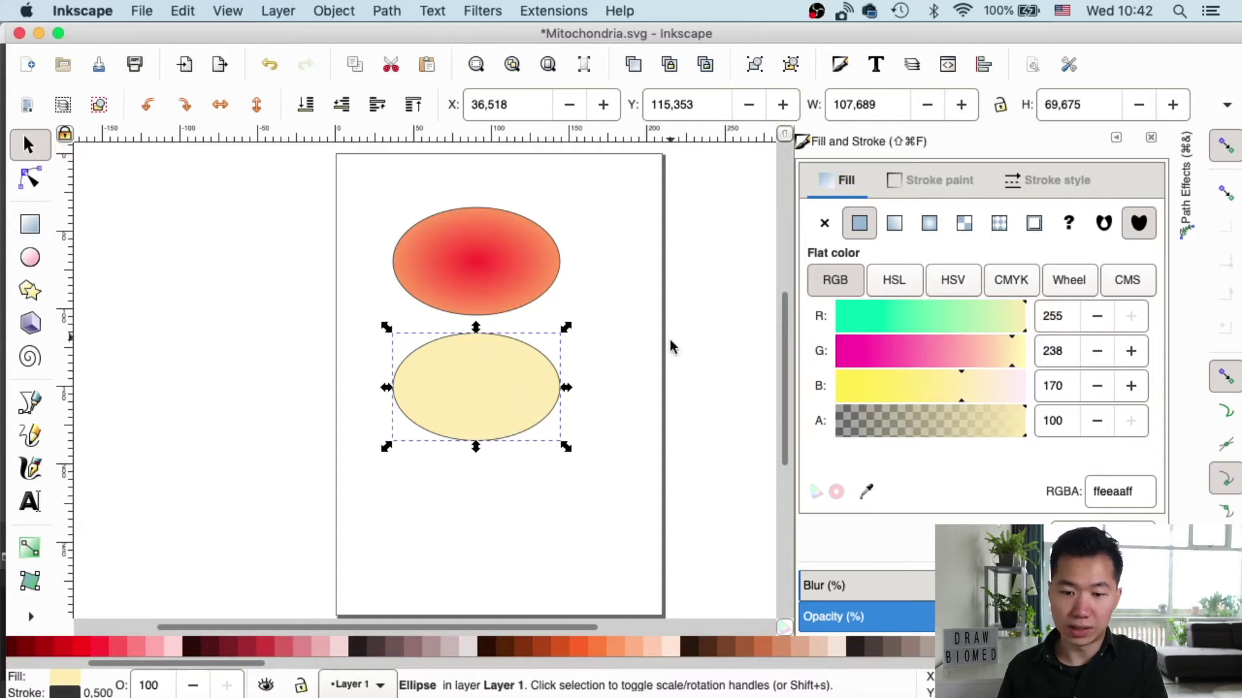
Step: Set the yellow ellipse's stroke paint to none and nudge it slightly down
click(1051, 192)
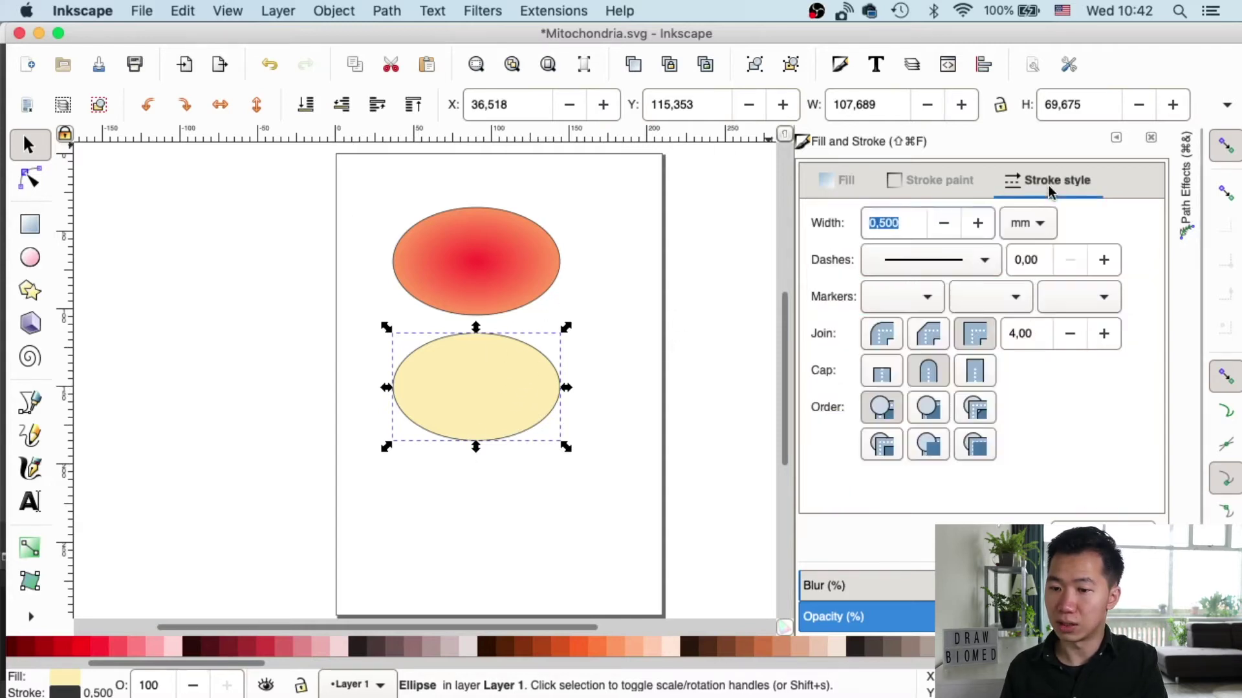
click(904, 183)
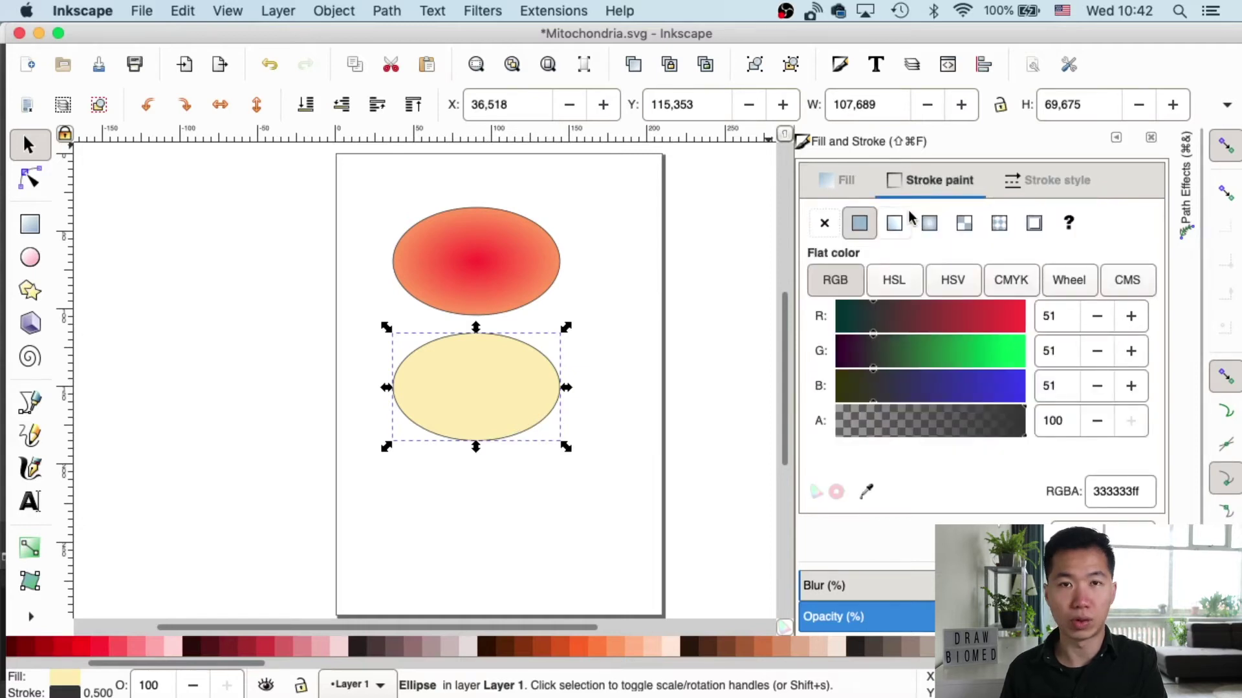
click(824, 224)
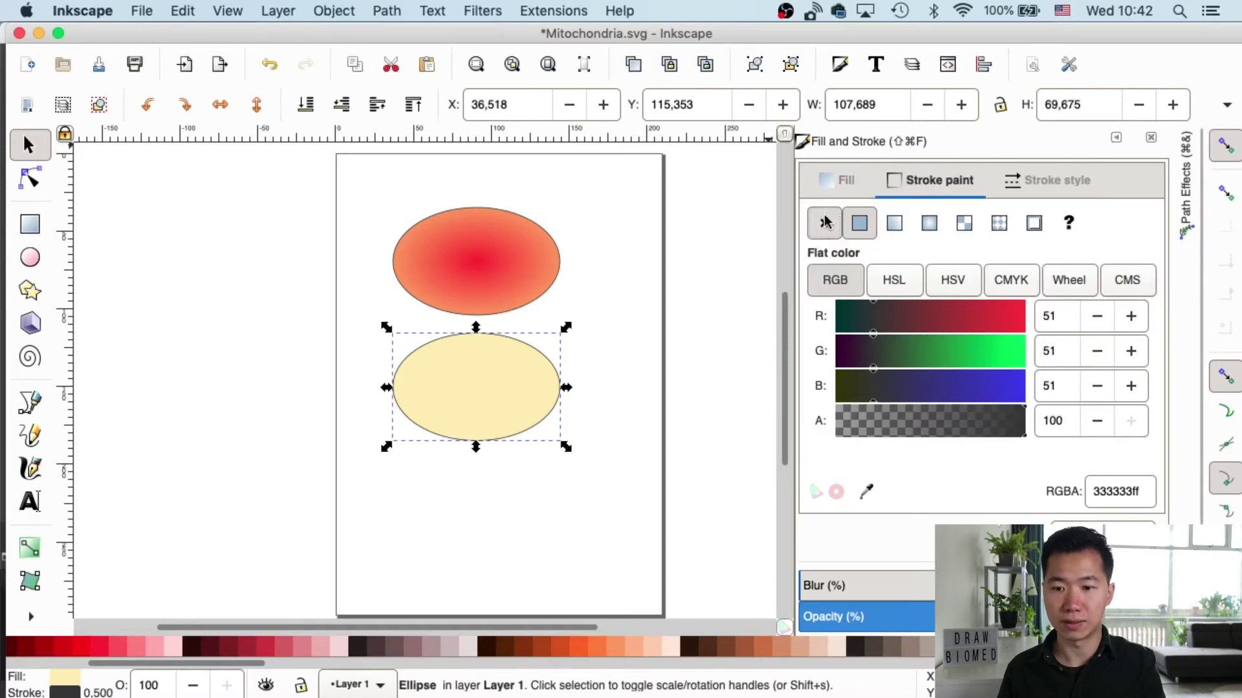
click(462, 320)
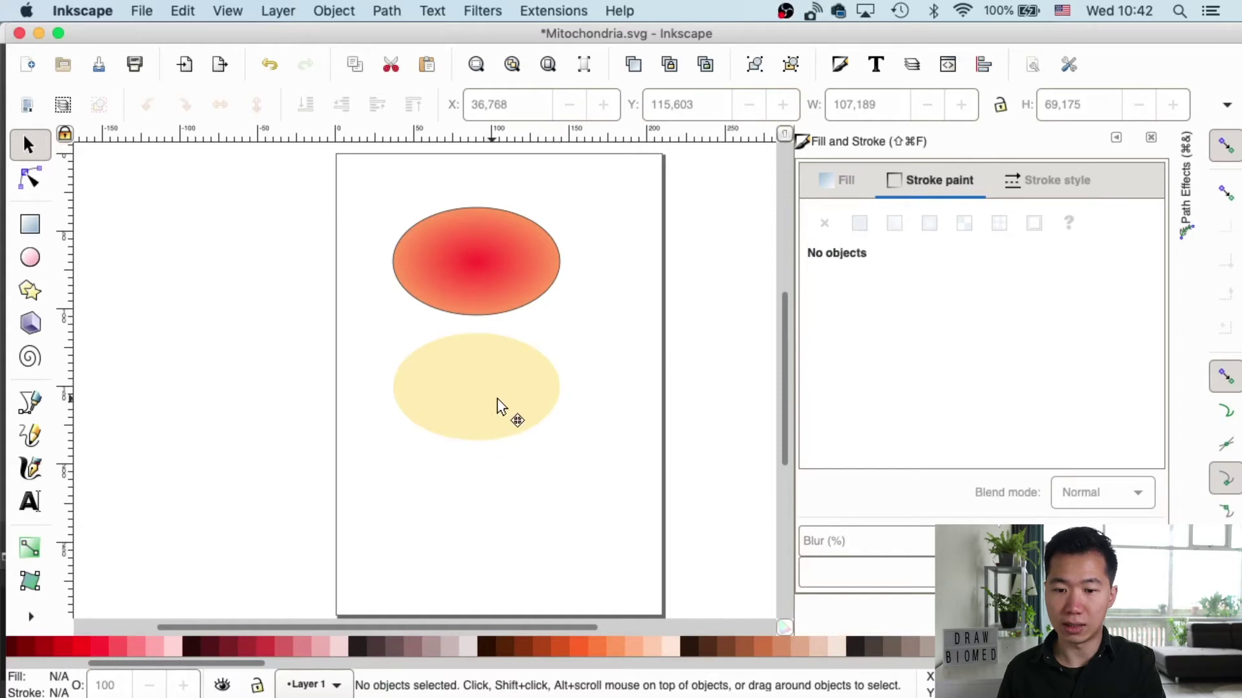
drag(498, 407, 499, 411)
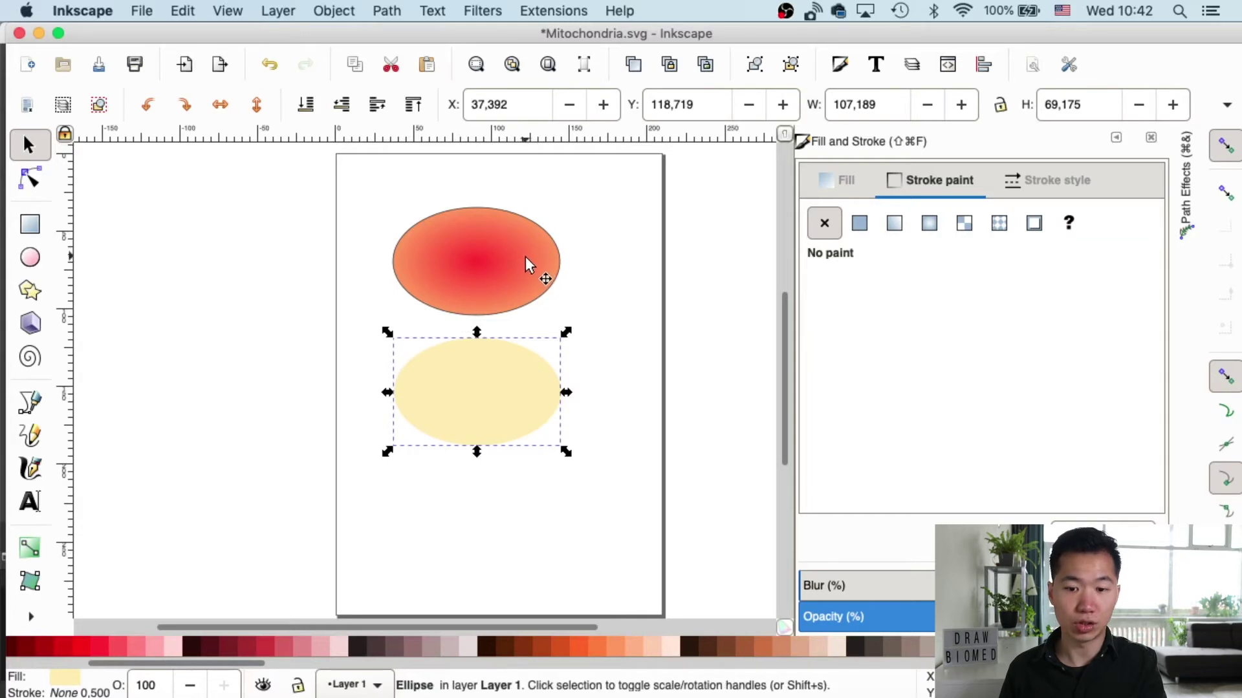
Step: Draw a tall near-black rectangle over the top-left of the yellow ellipse
click(30, 224)
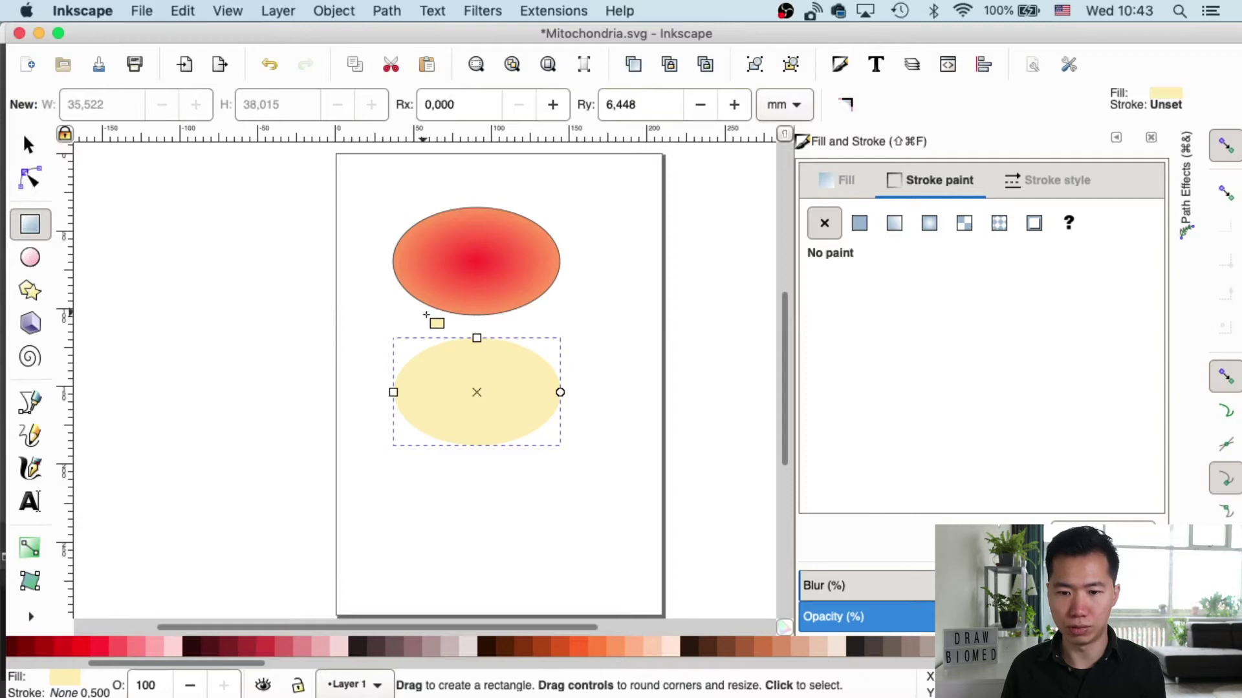
drag(424, 313, 453, 377)
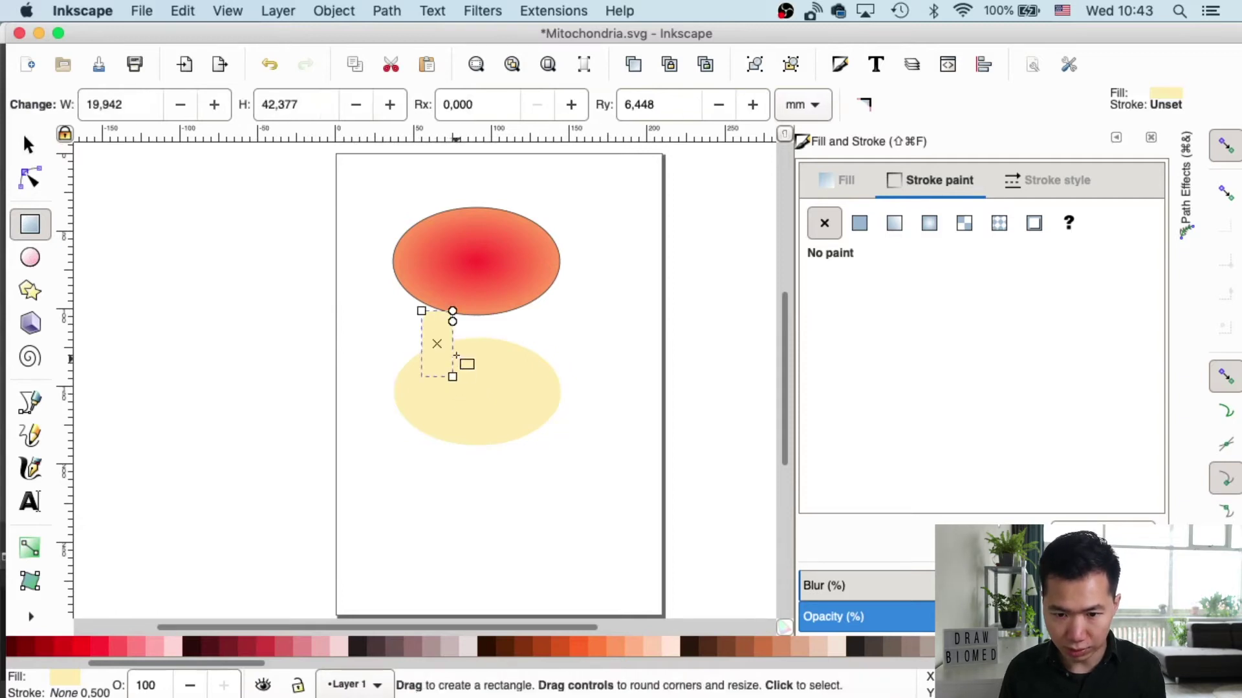
click(359, 644)
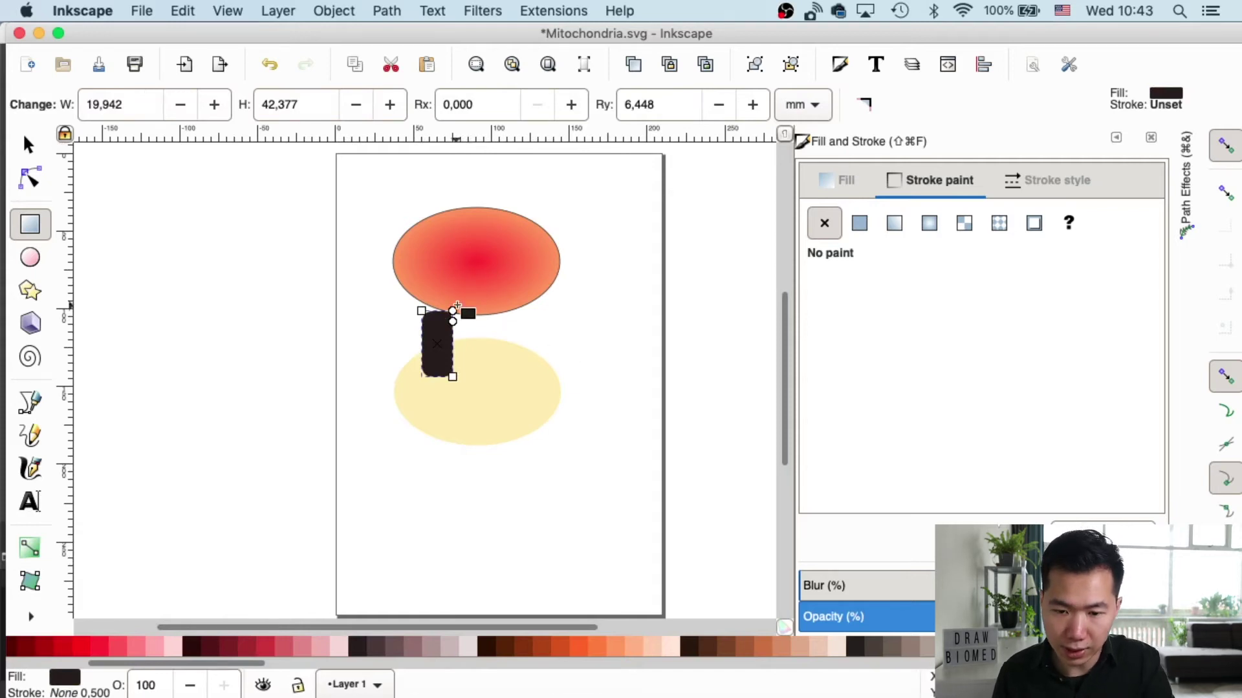
Step: Keep the rectangle's corners square, about 19.9 × 42.4 mm, after trying corner rounding
key(plus)
key(plus)
key(plus)
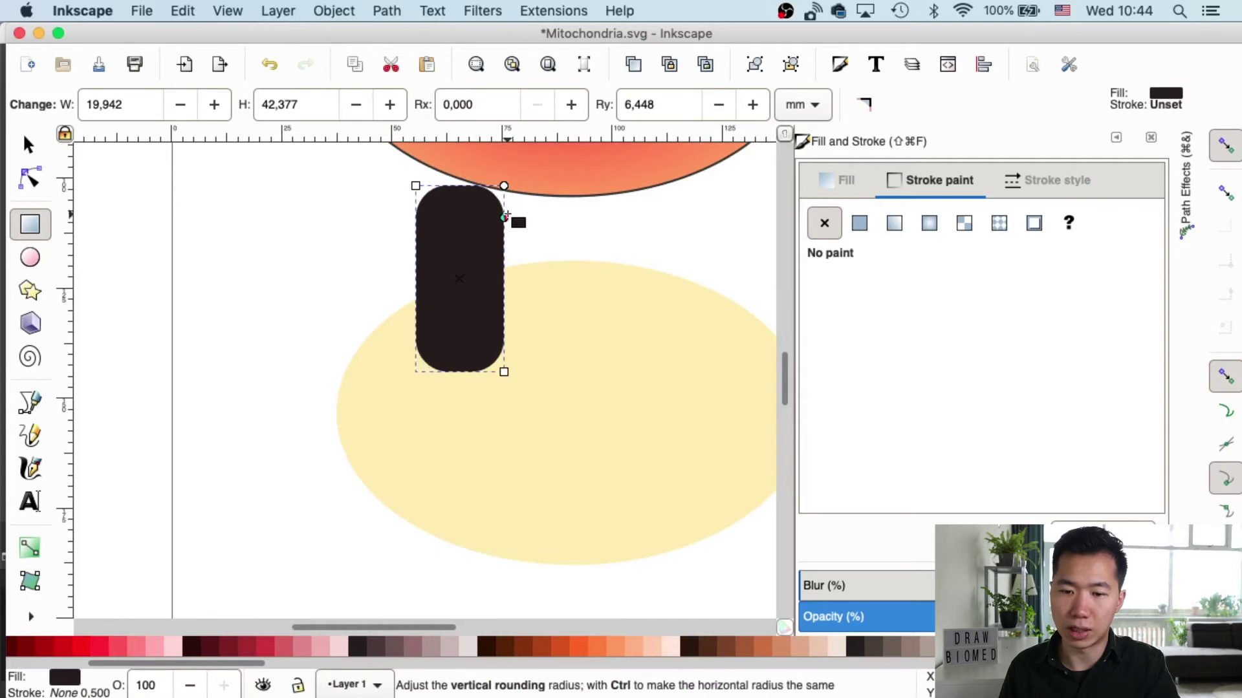
drag(515, 208, 515, 162)
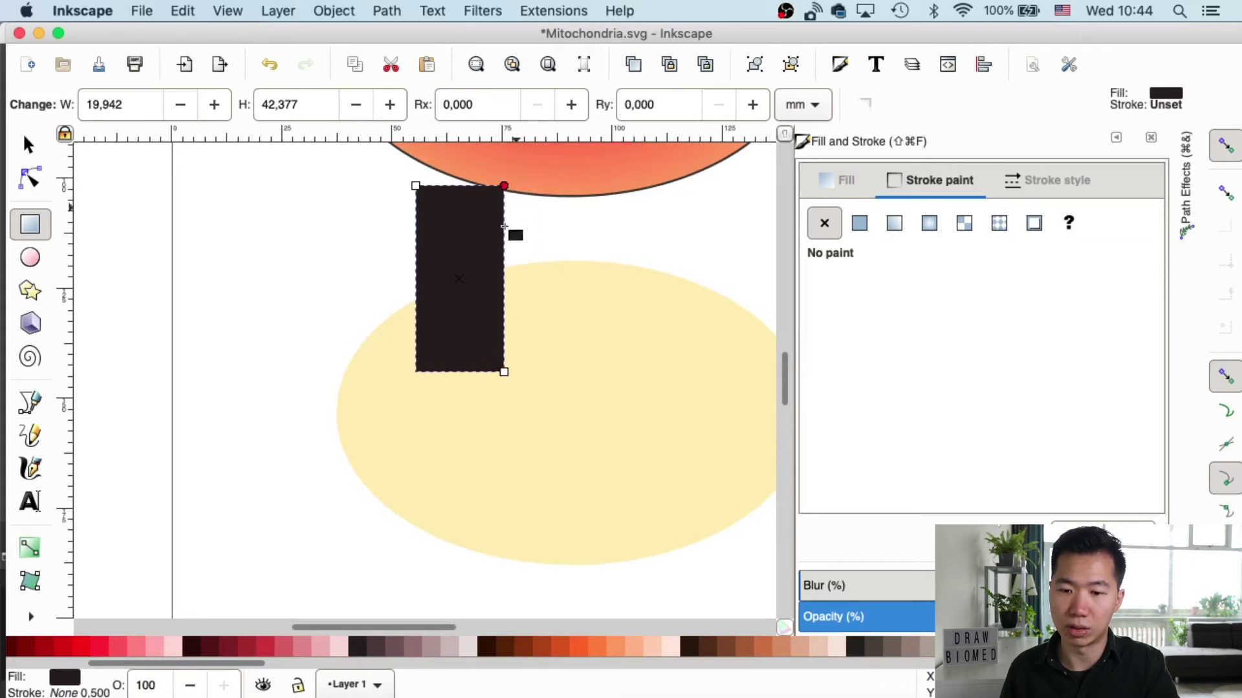
click(29, 146)
click(294, 251)
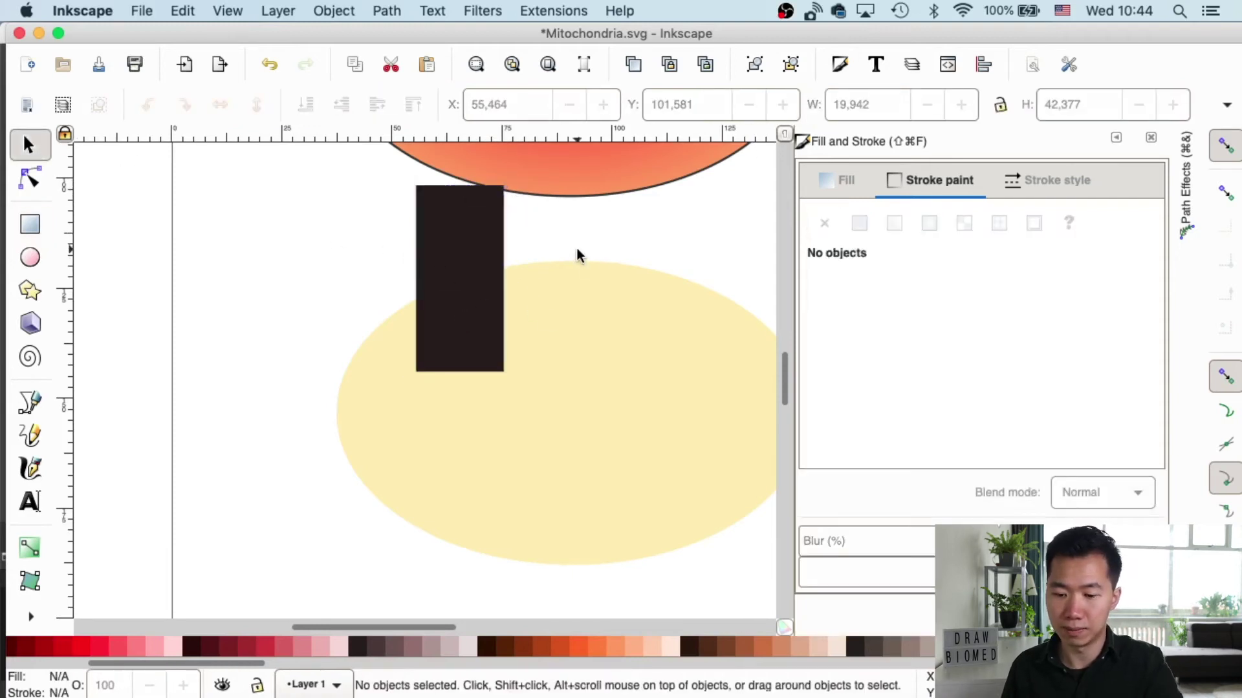
Step: Narrow the dark rectangle to roughly half its width, about 9.3 mm
key(ctrl+minus)
key(minus)
click(396, 316)
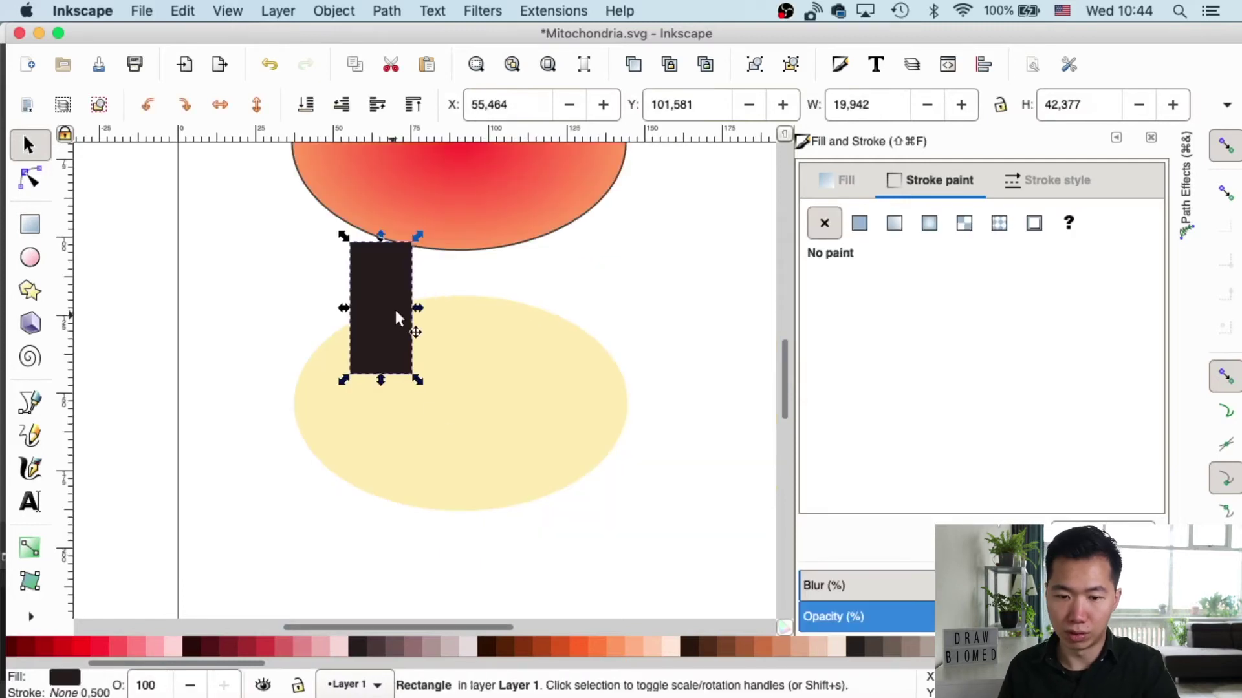
drag(416, 308, 366, 331)
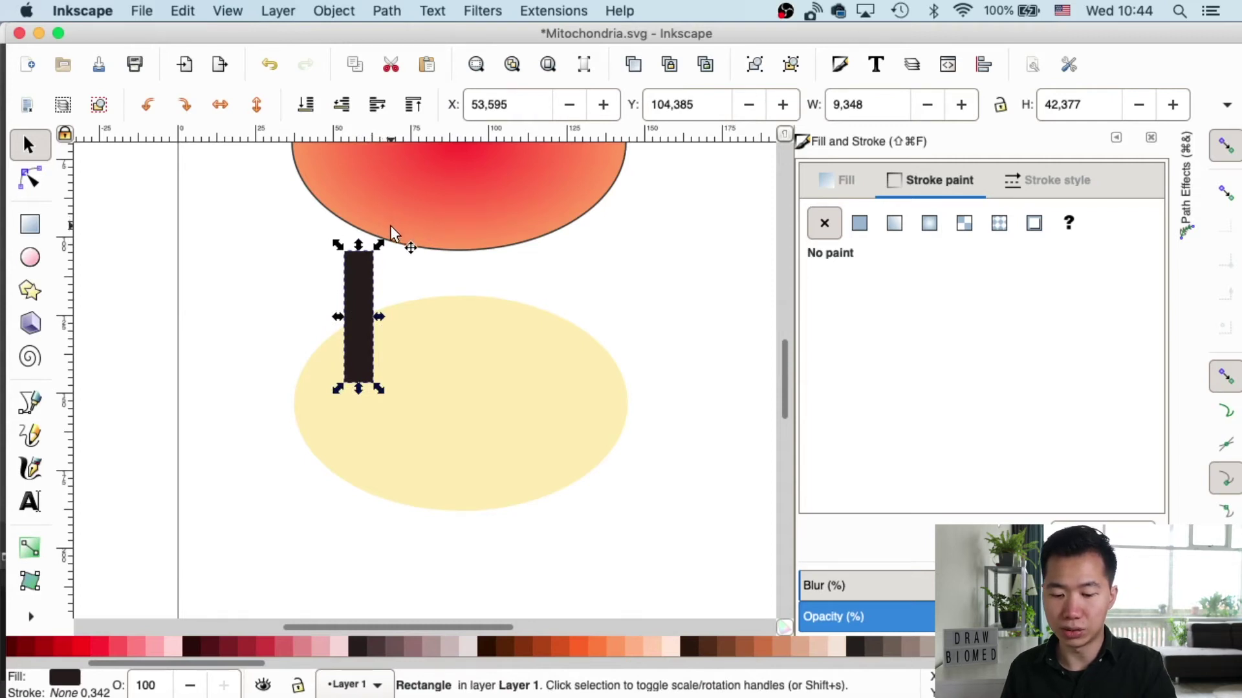
Step: Duplicate the narrow bar several times and spread the copies across the yellow ellipse
key(ctrl+d)
drag(354, 281, 472, 295)
key(ctrl+d)
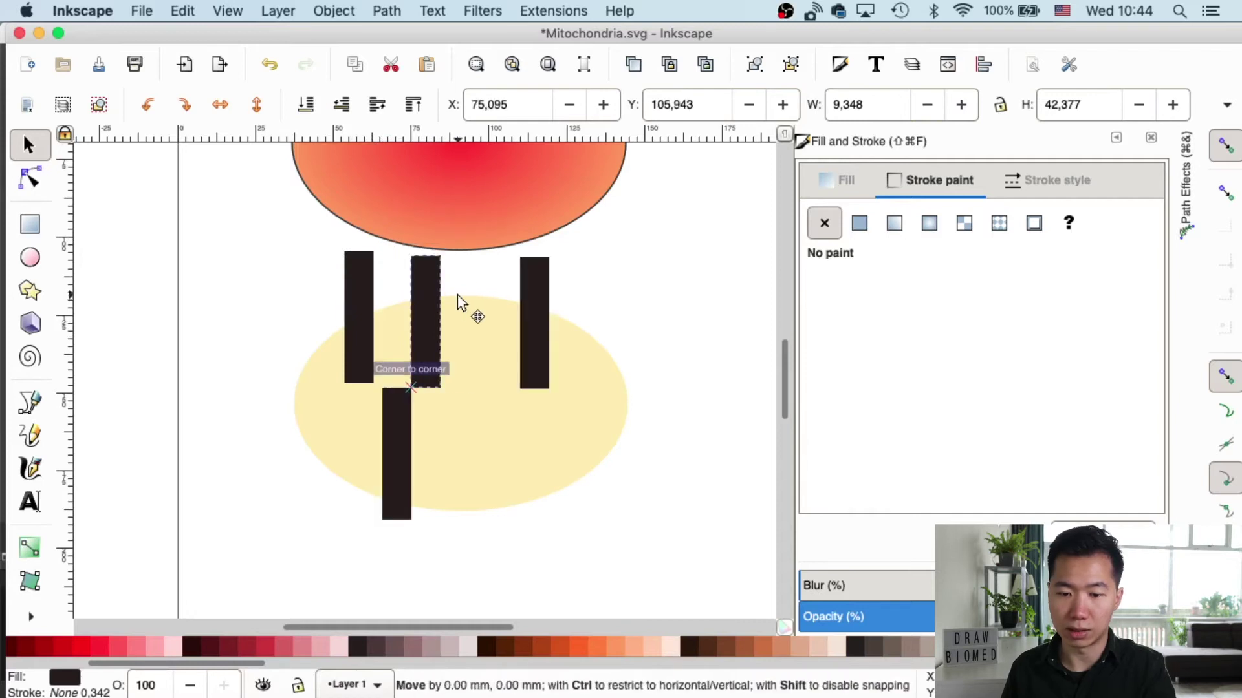
drag(456, 292, 476, 304)
drag(531, 301, 492, 479)
key(ctrl+d)
click(515, 305)
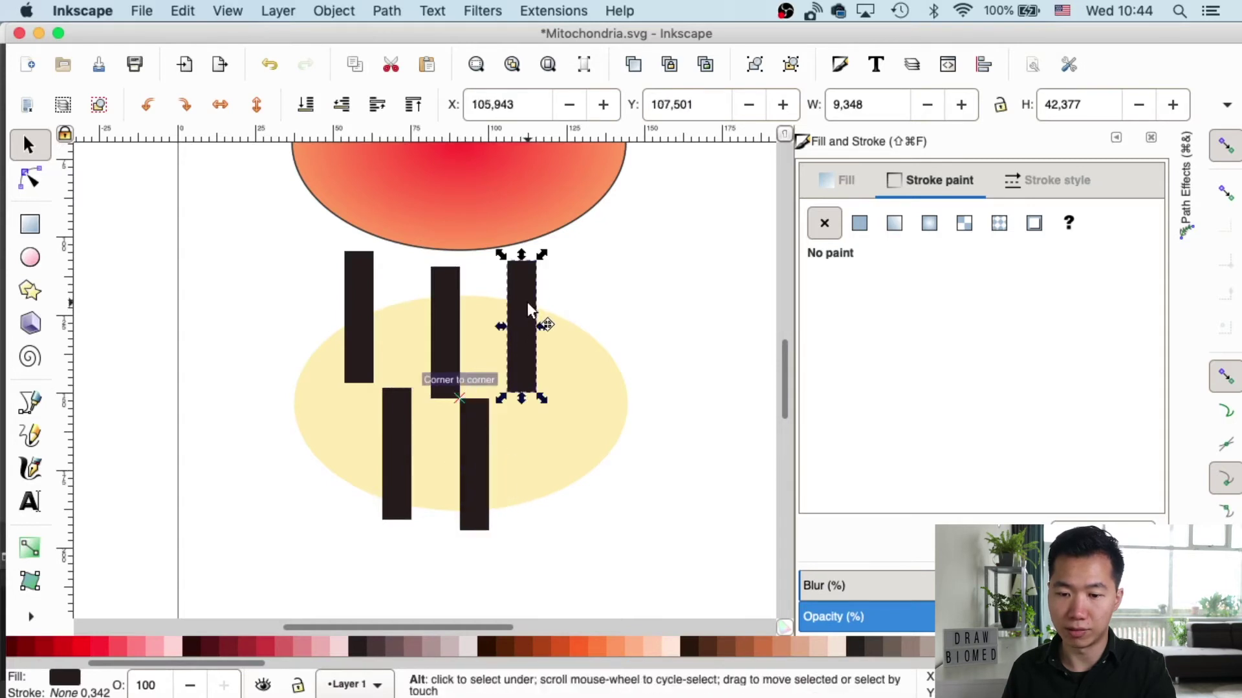
key(ctrl+d)
drag(522, 289, 589, 444)
Step: Rearrange the bars into a staggered up-and-down row inside the ellipse
drag(483, 446, 406, 474)
drag(355, 346, 342, 375)
drag(396, 457, 415, 435)
drag(391, 367, 388, 367)
drag(453, 321, 456, 311)
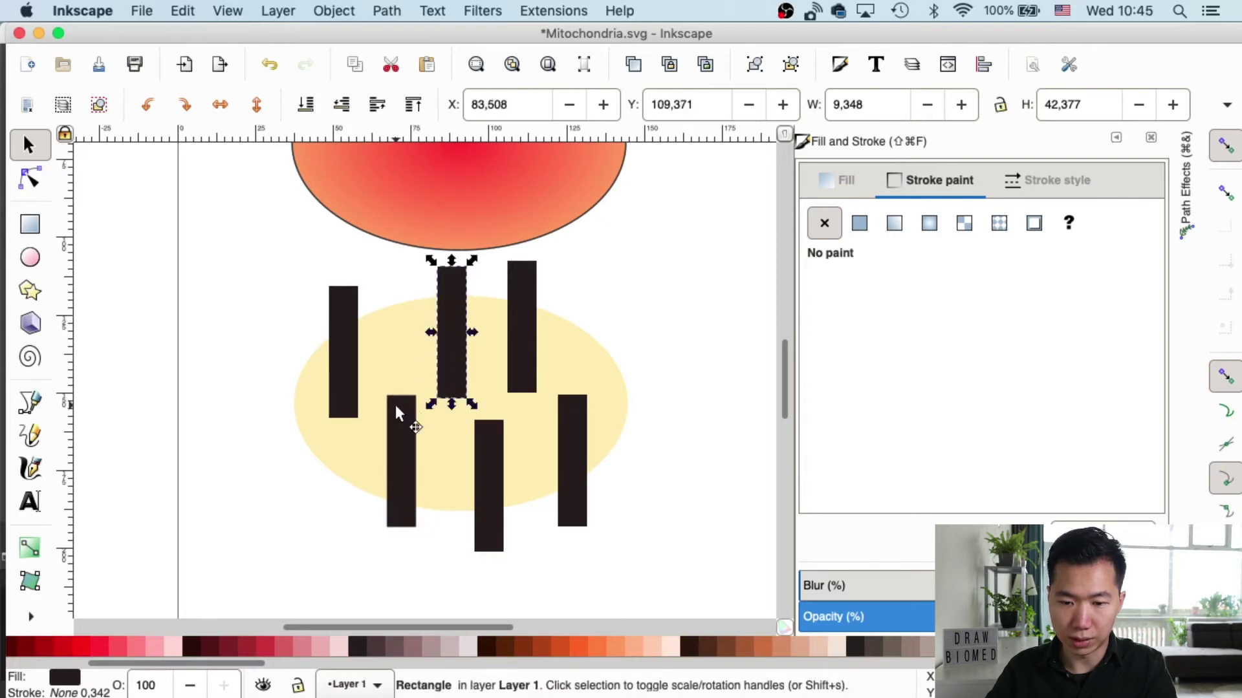
drag(396, 406, 395, 391)
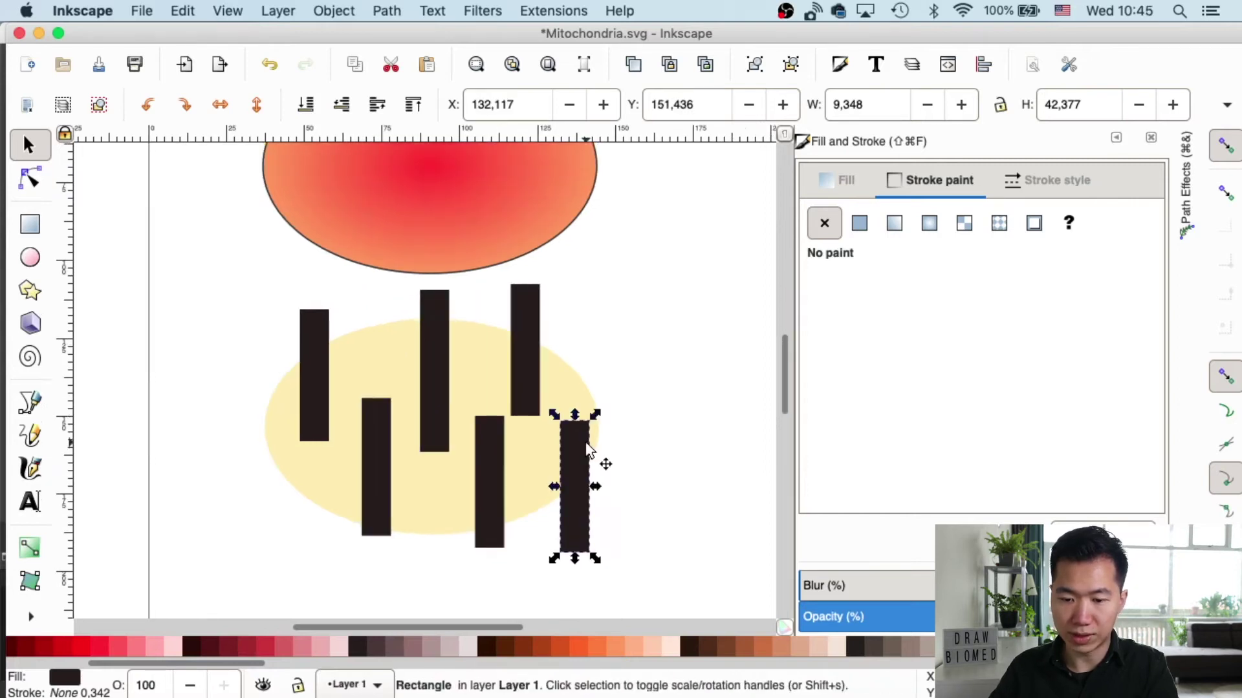
drag(532, 331, 549, 328)
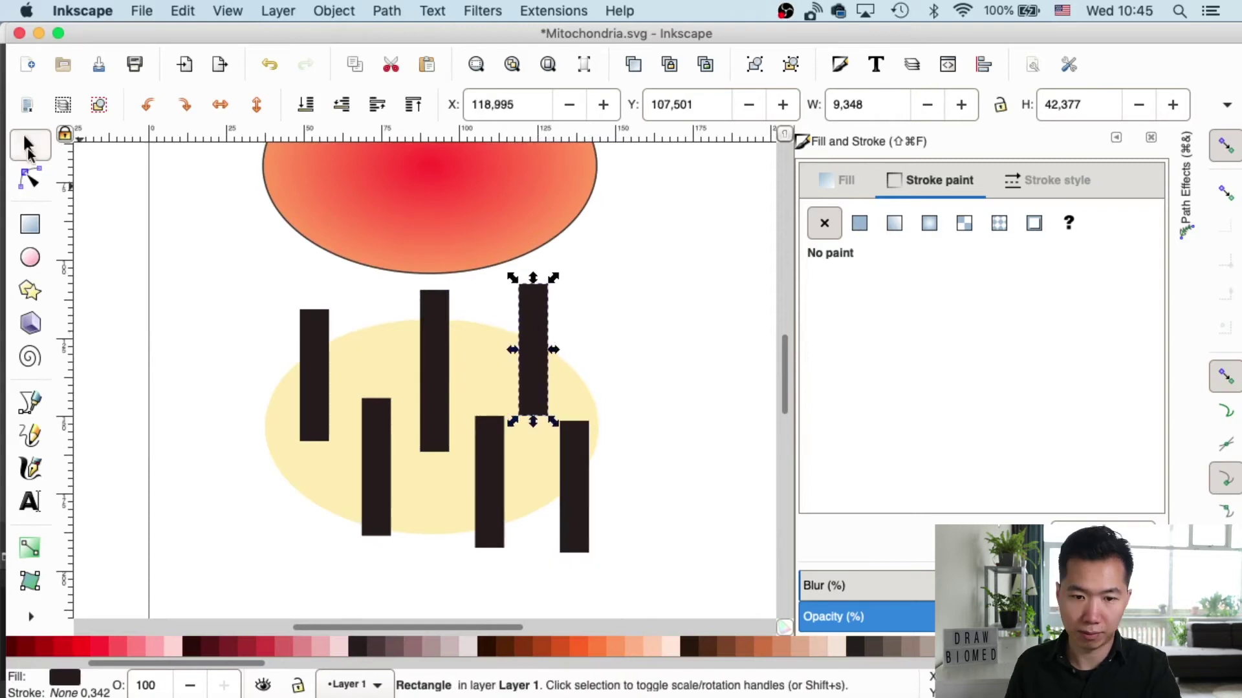
key(Escape)
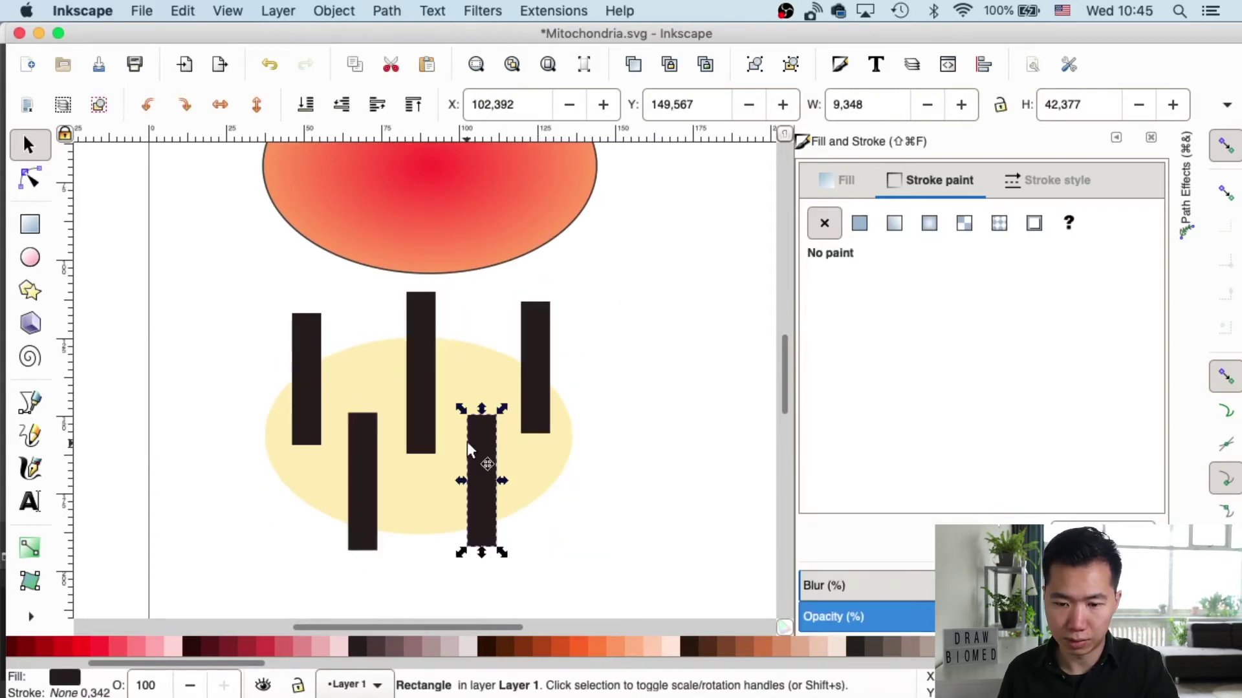
key(super+z)
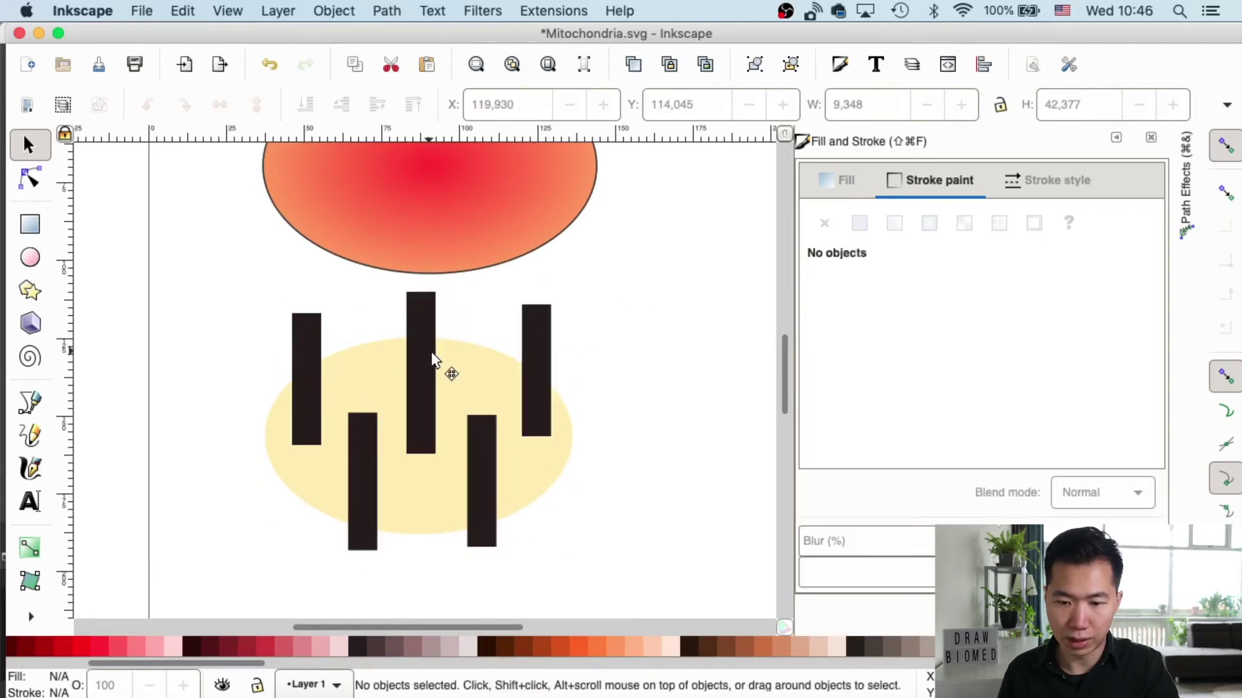
drag(432, 359, 436, 363)
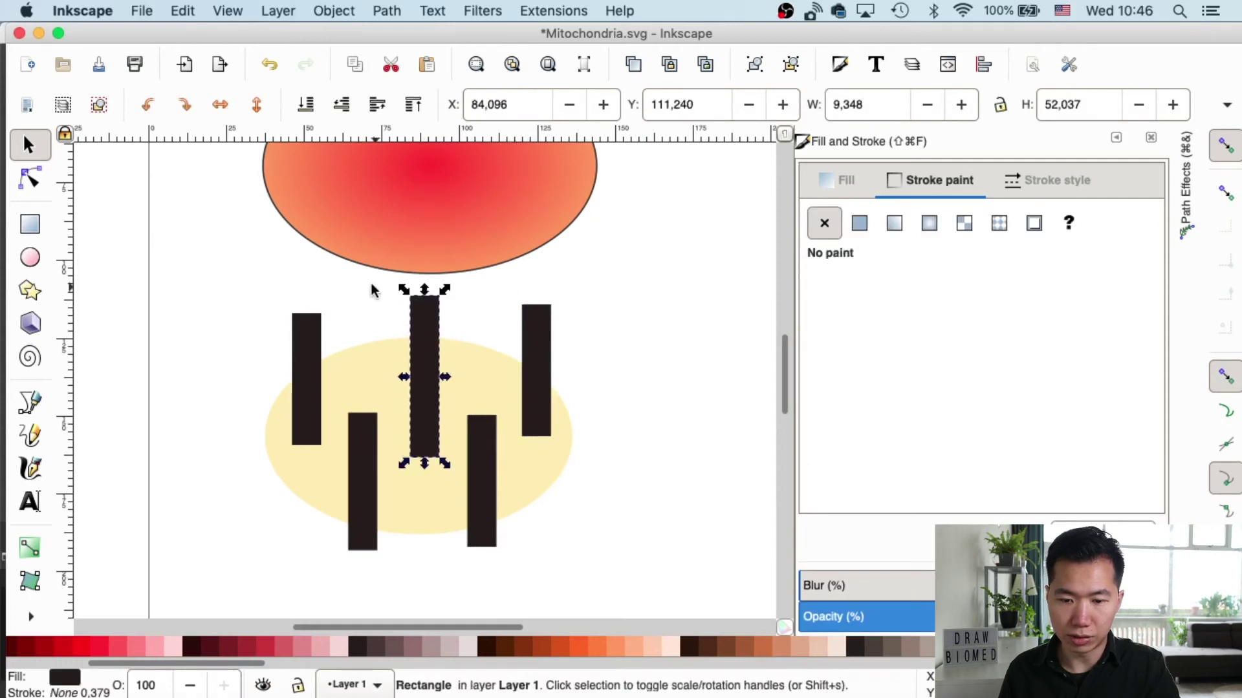
click(301, 333)
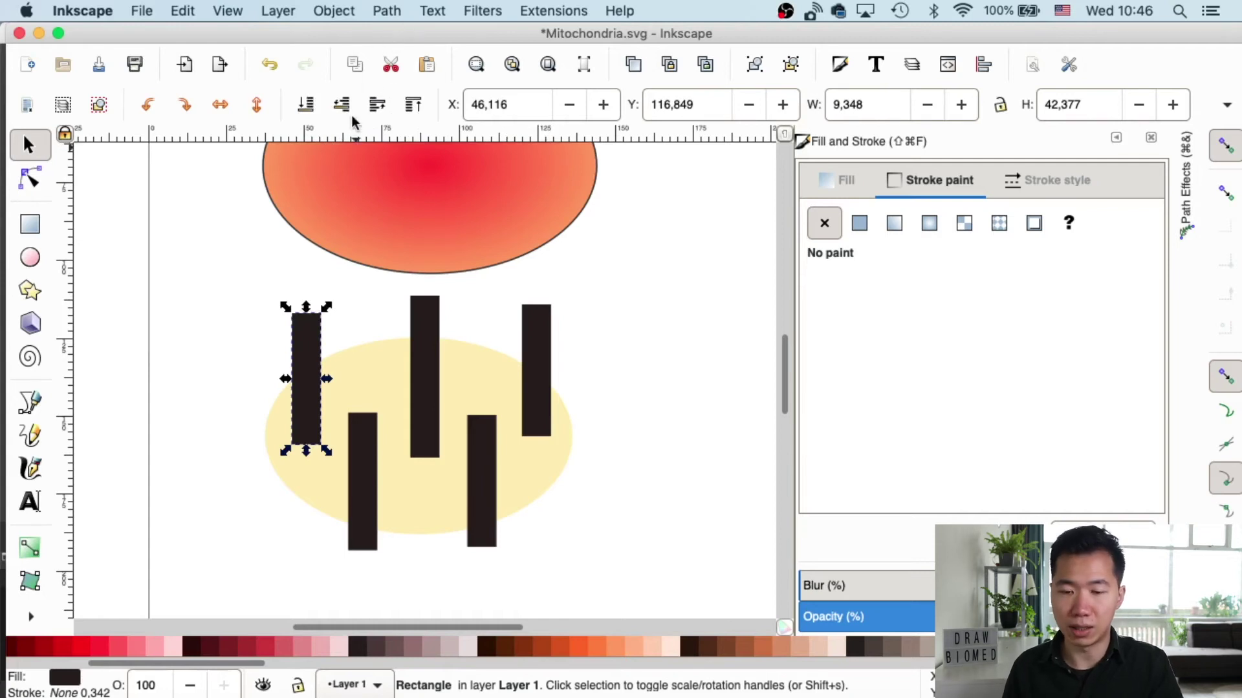
Step: Convert the first dark bar rectangle into an editable path
click(387, 11)
key(Escape)
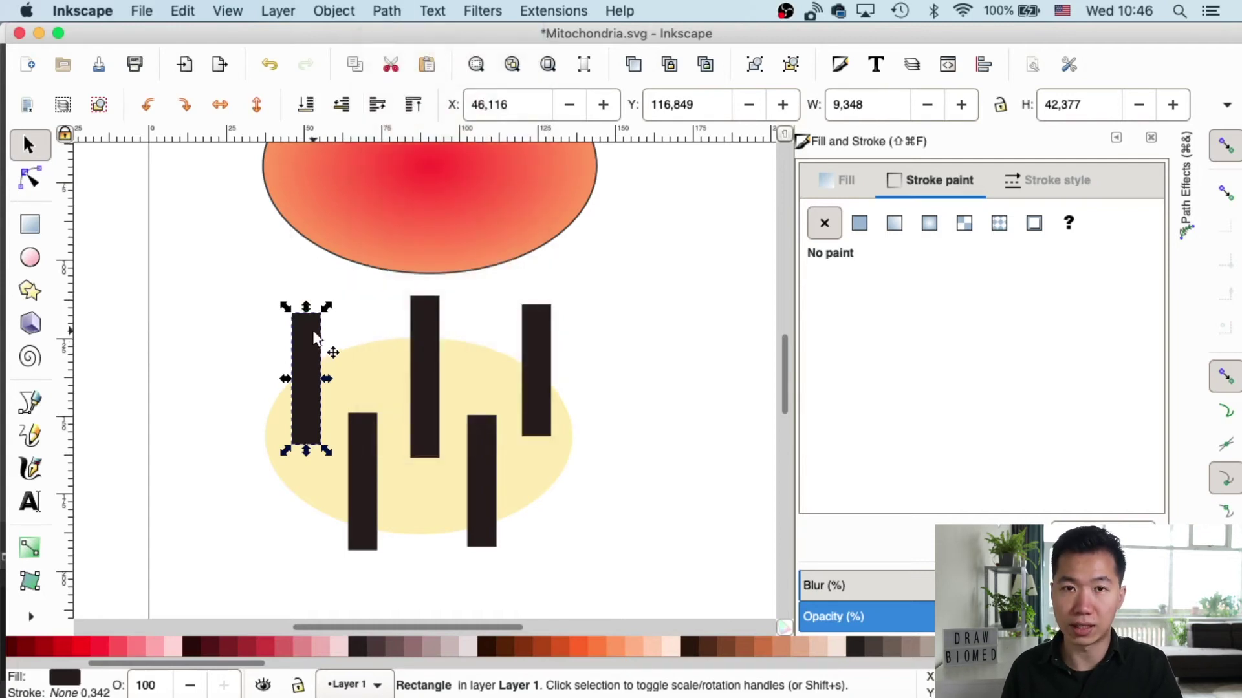
click(315, 333)
click(315, 333)
click(386, 11)
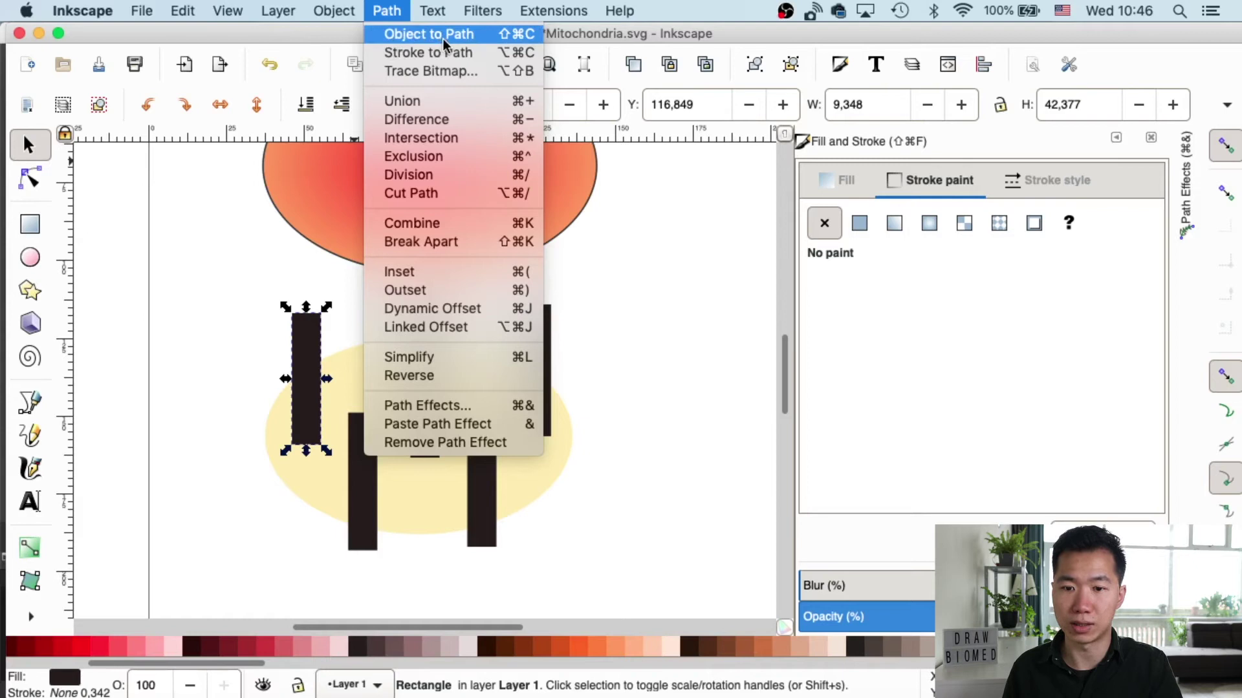
click(443, 37)
Step: Try slanting one bar's corner node and stretching the lower-left bar, then undo both edits
key(n)
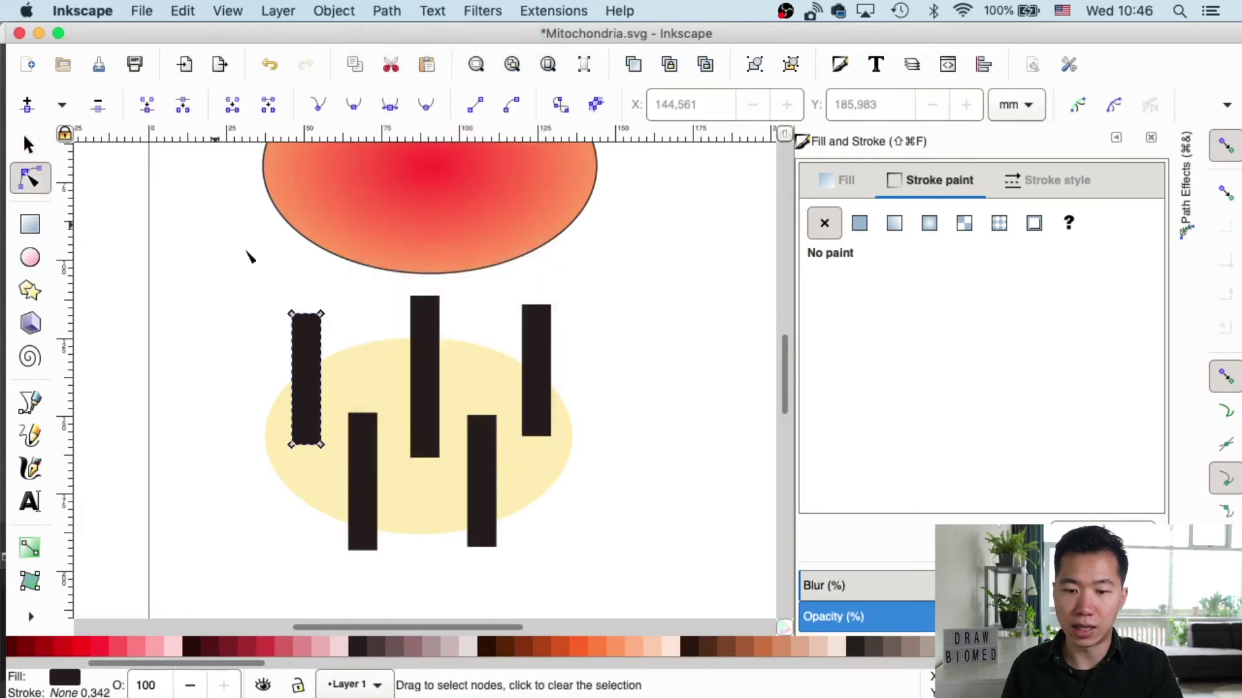
click(322, 314)
drag(323, 315, 342, 313)
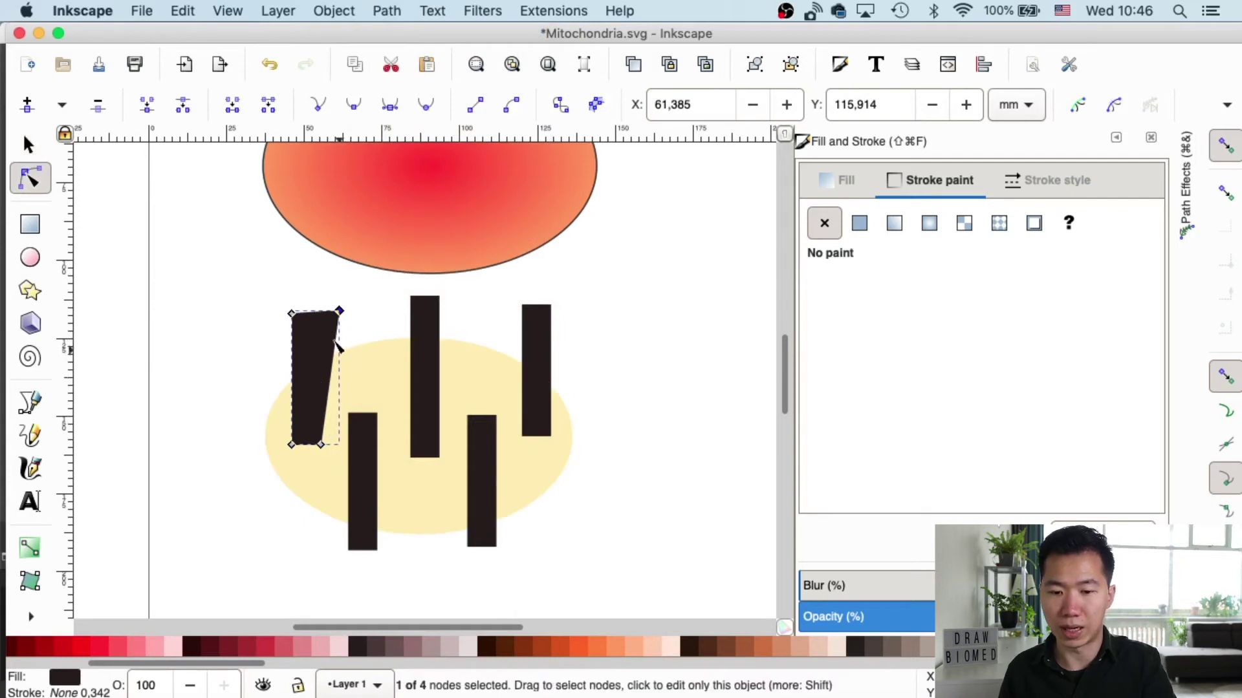
drag(340, 311, 335, 357)
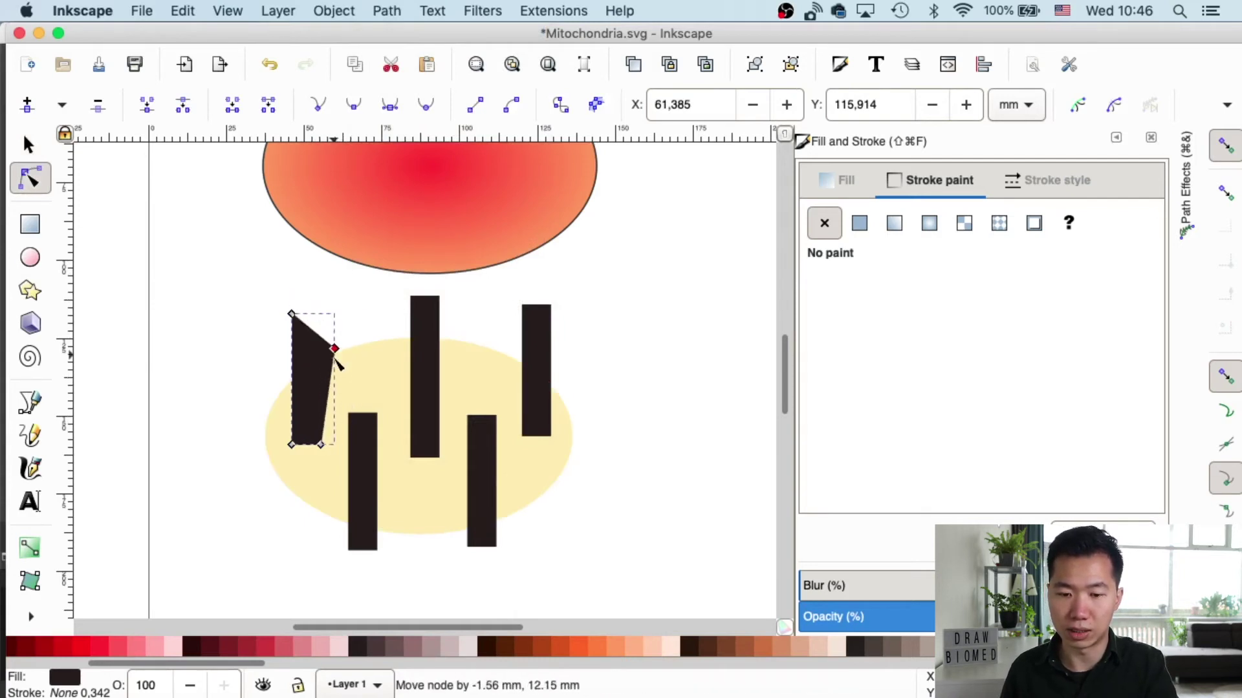
key(super+z)
key(super+z)
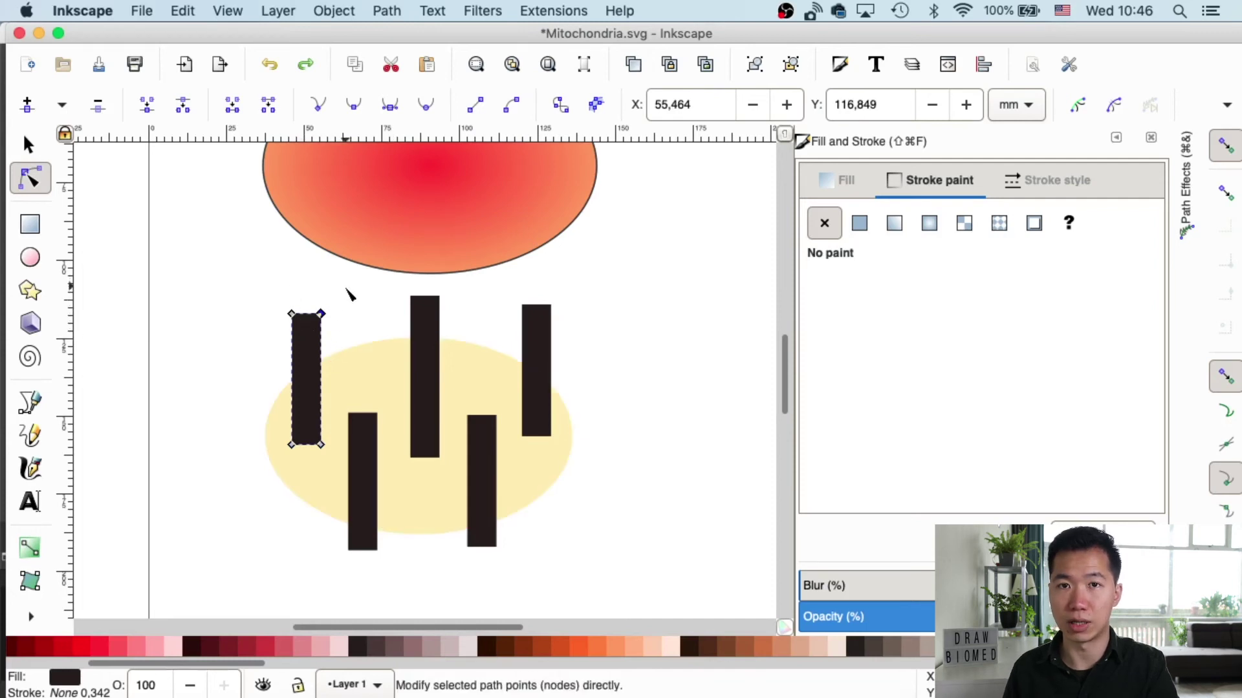
click(360, 440)
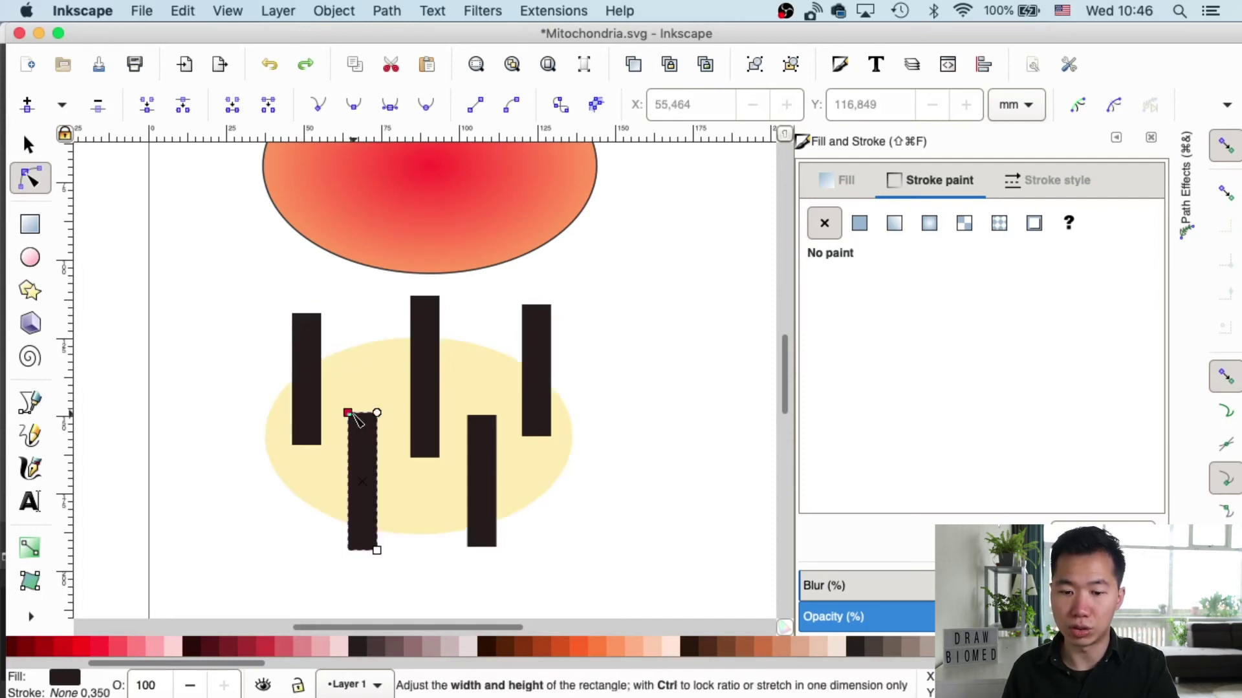
mouse_move(349, 414)
mouse_down()
mouse_move(348, 435)
mouse_move(352, 390)
mouse_up()
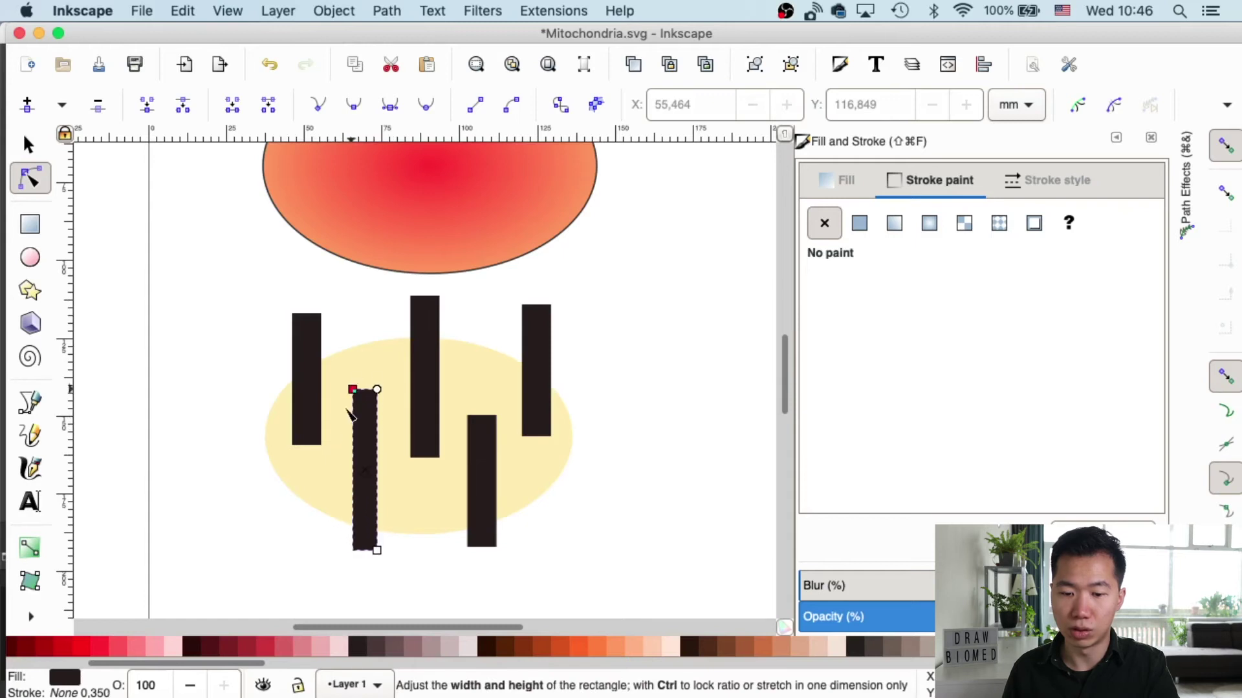
key(super+z)
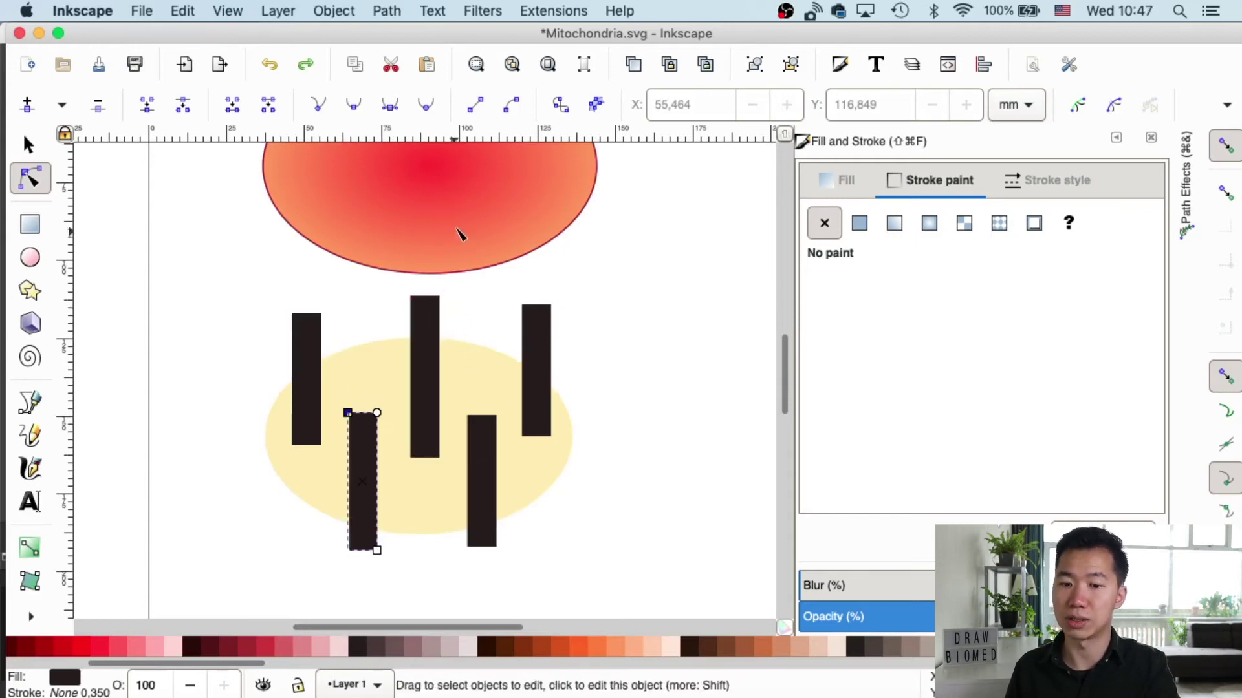
Step: Select the other four bar rectangles and convert them to paths with Object to Path
click(49, 147)
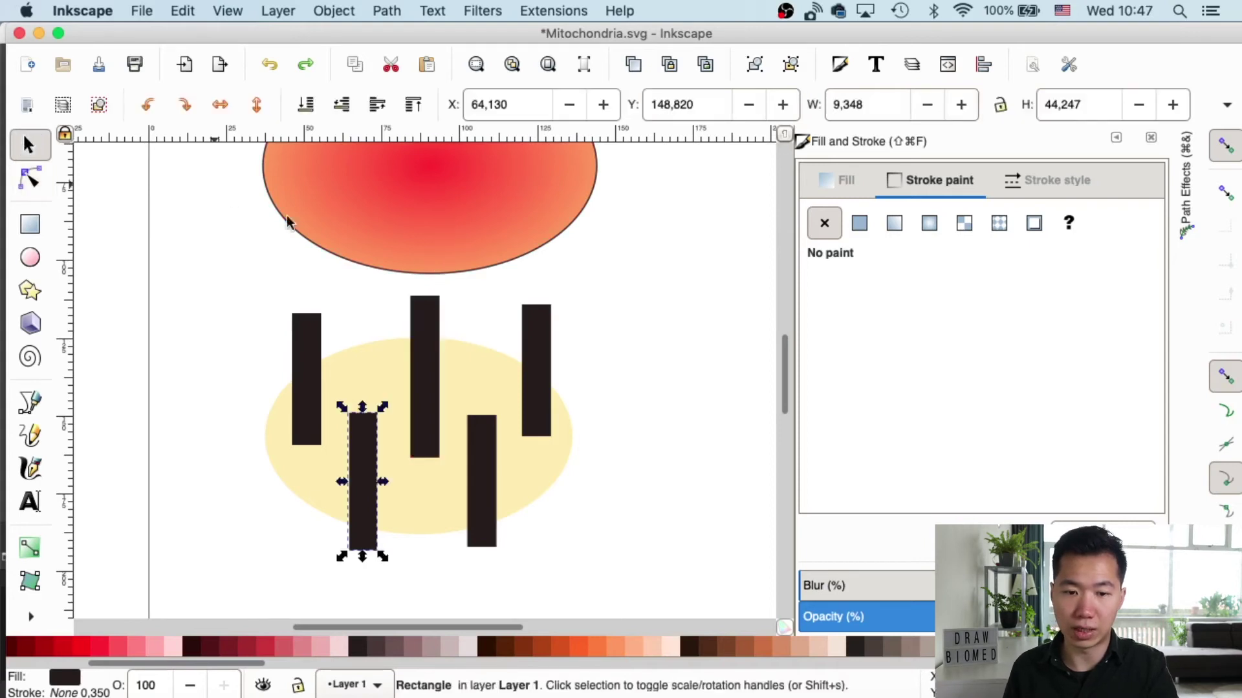
shift+click(417, 330)
shift+click(480, 477)
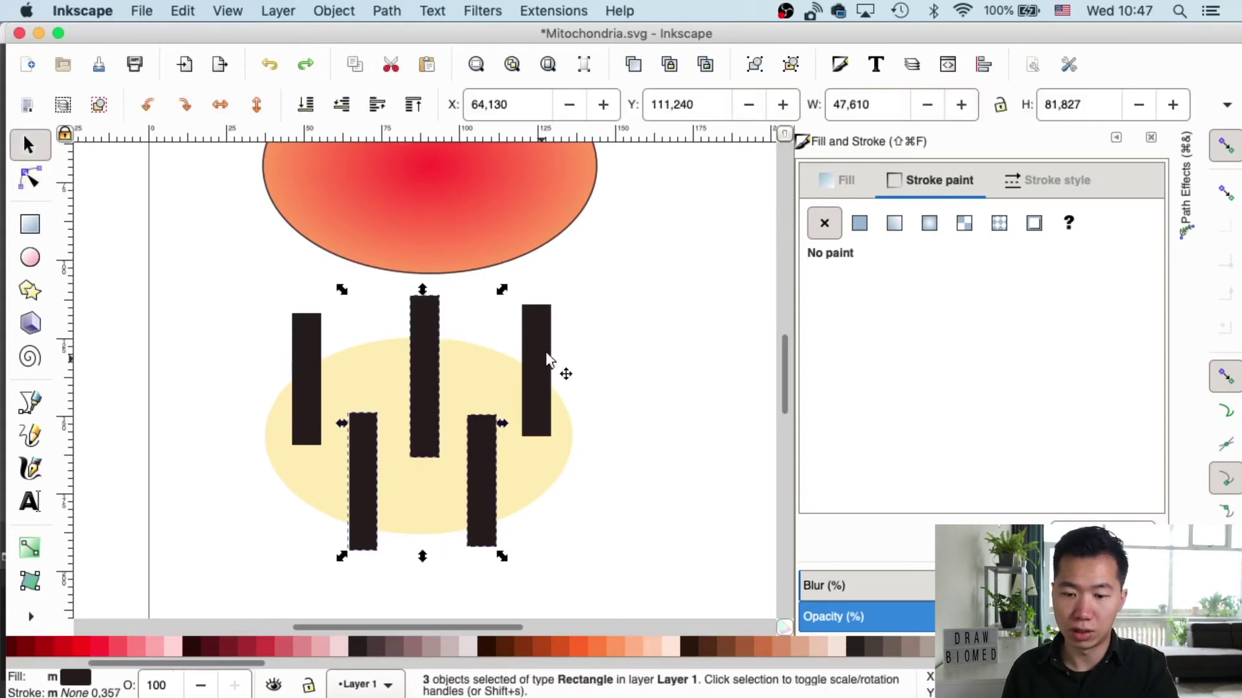
shift+click(539, 350)
click(387, 11)
click(394, 35)
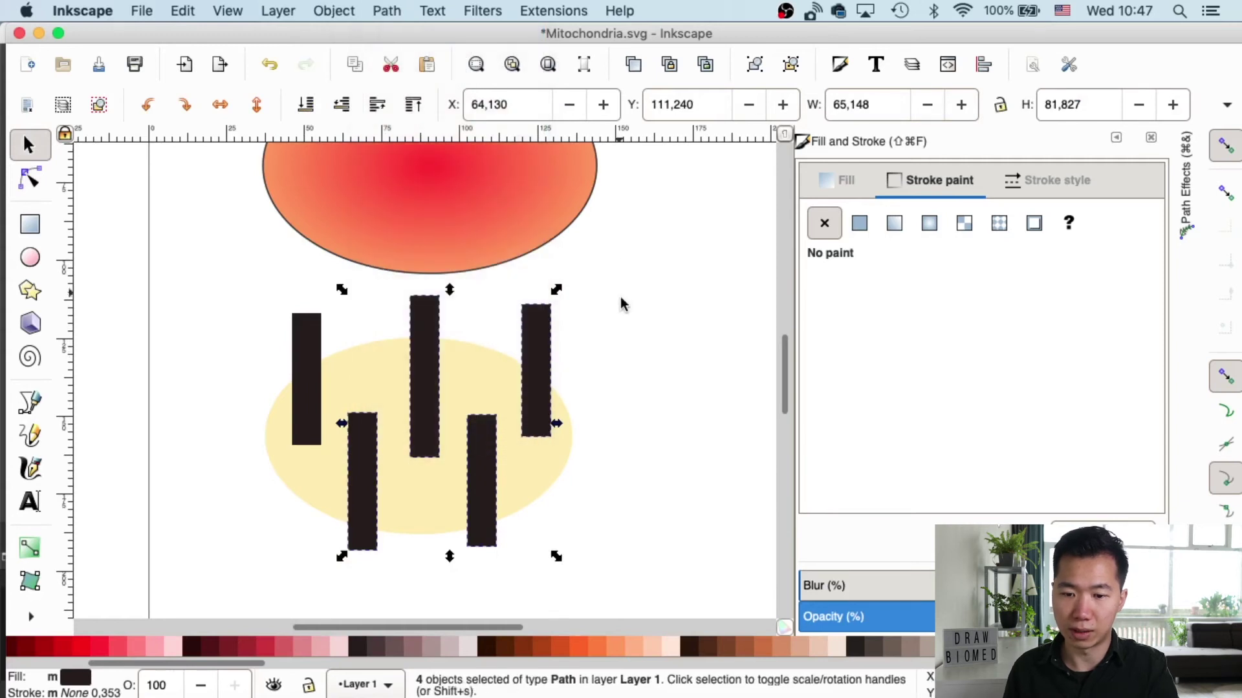
Step: Inspect the corner nodes of each converted bar to confirm they are editable paths
click(222, 152)
click(30, 178)
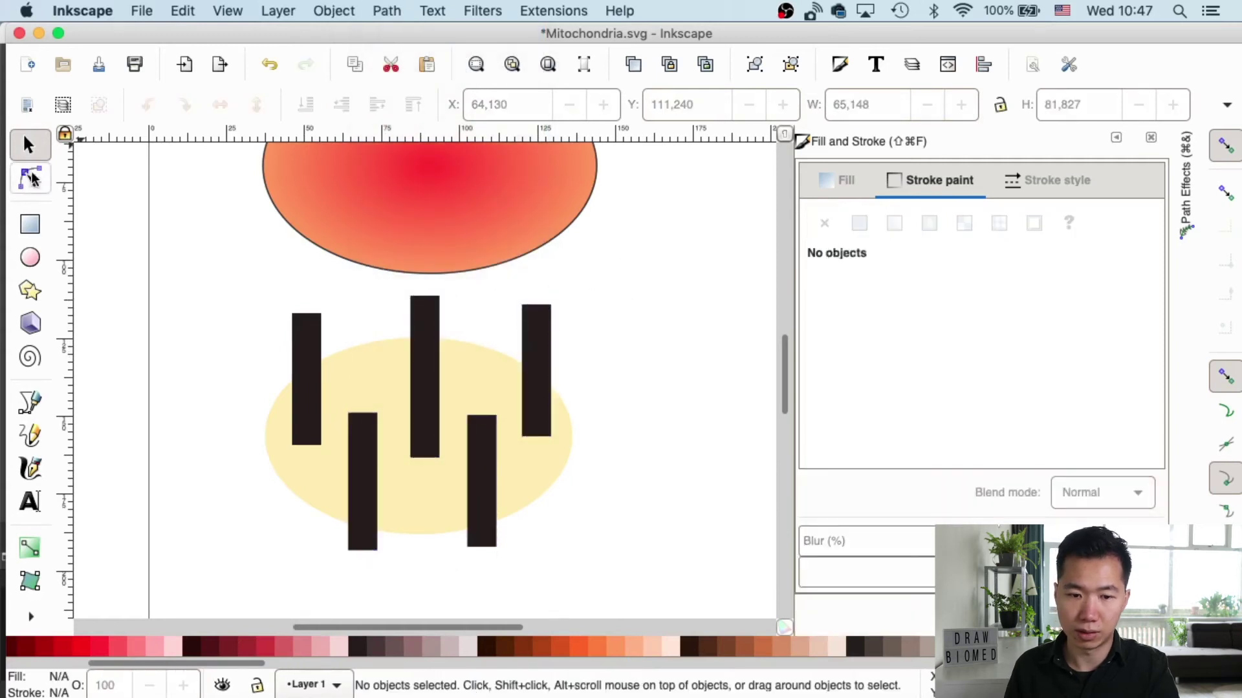
click(376, 446)
click(427, 380)
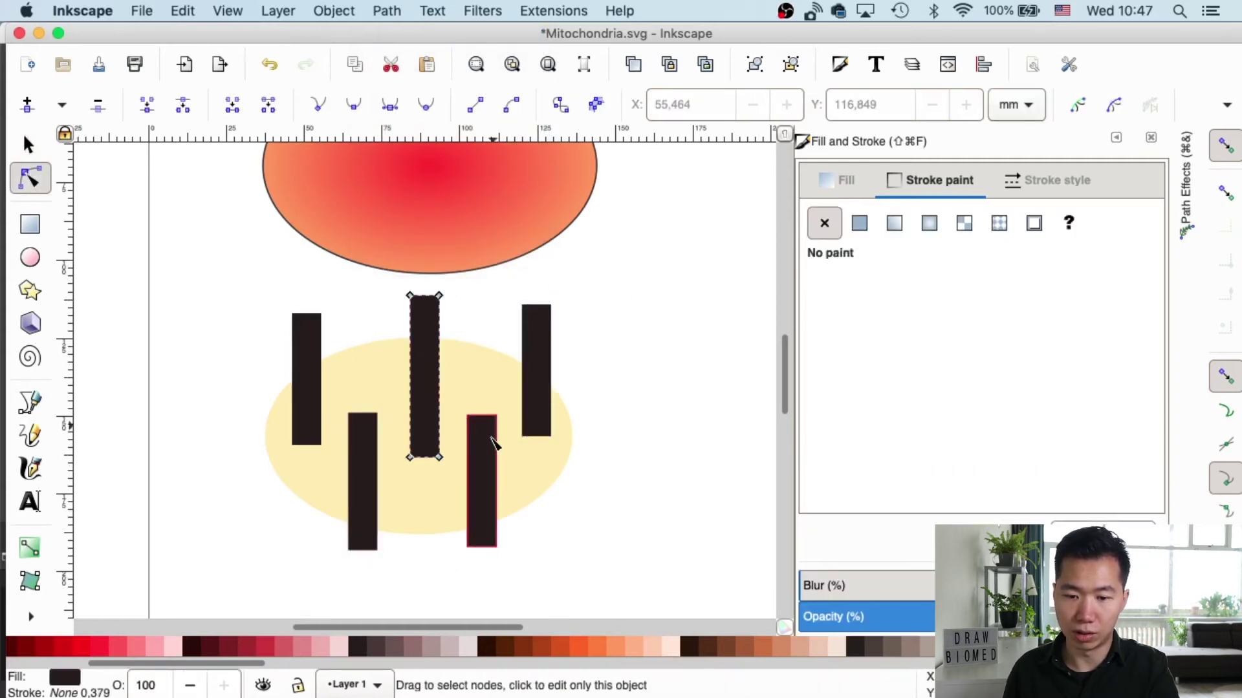
click(491, 443)
click(535, 363)
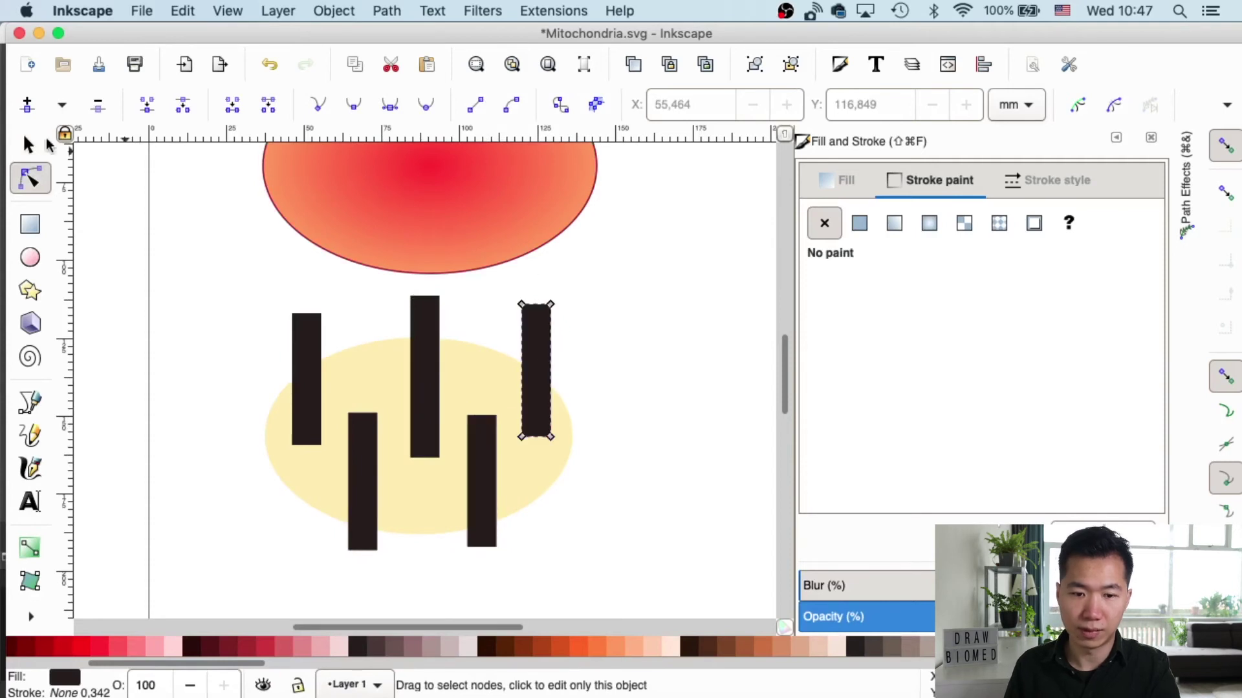
click(28, 145)
Step: Select the yellow ellipse with all five bars and apply Path > Exclusion, then select the result
click(276, 332)
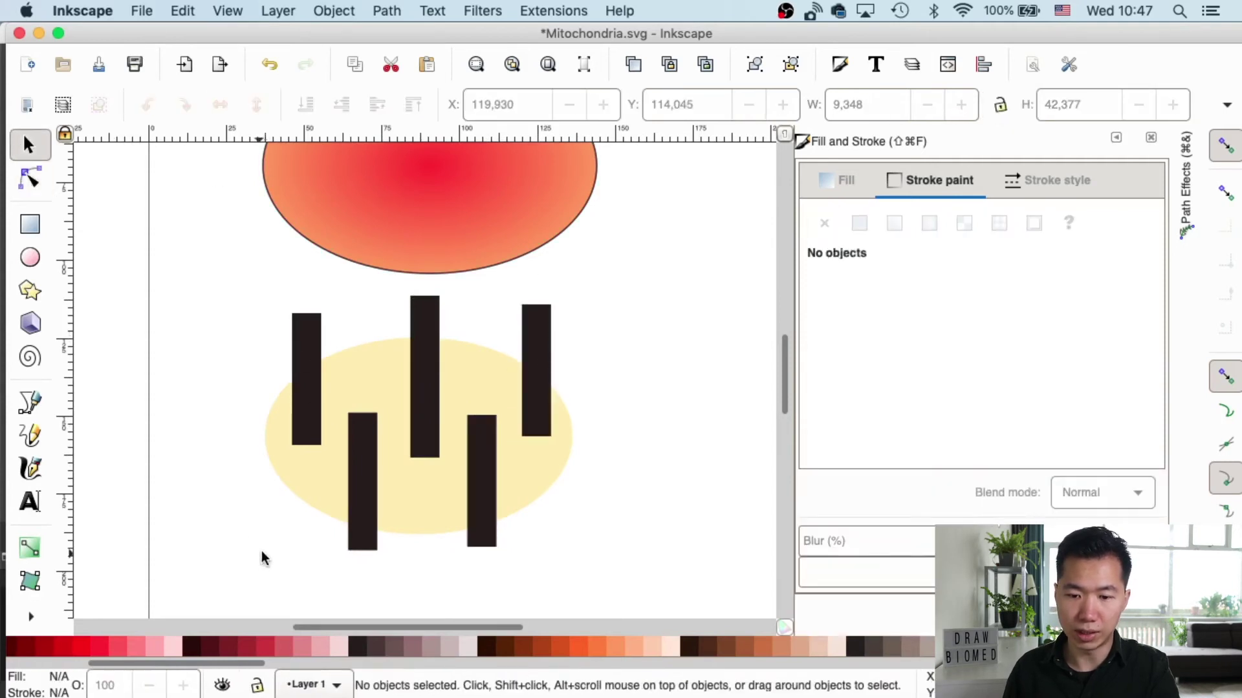
drag(262, 551, 616, 300)
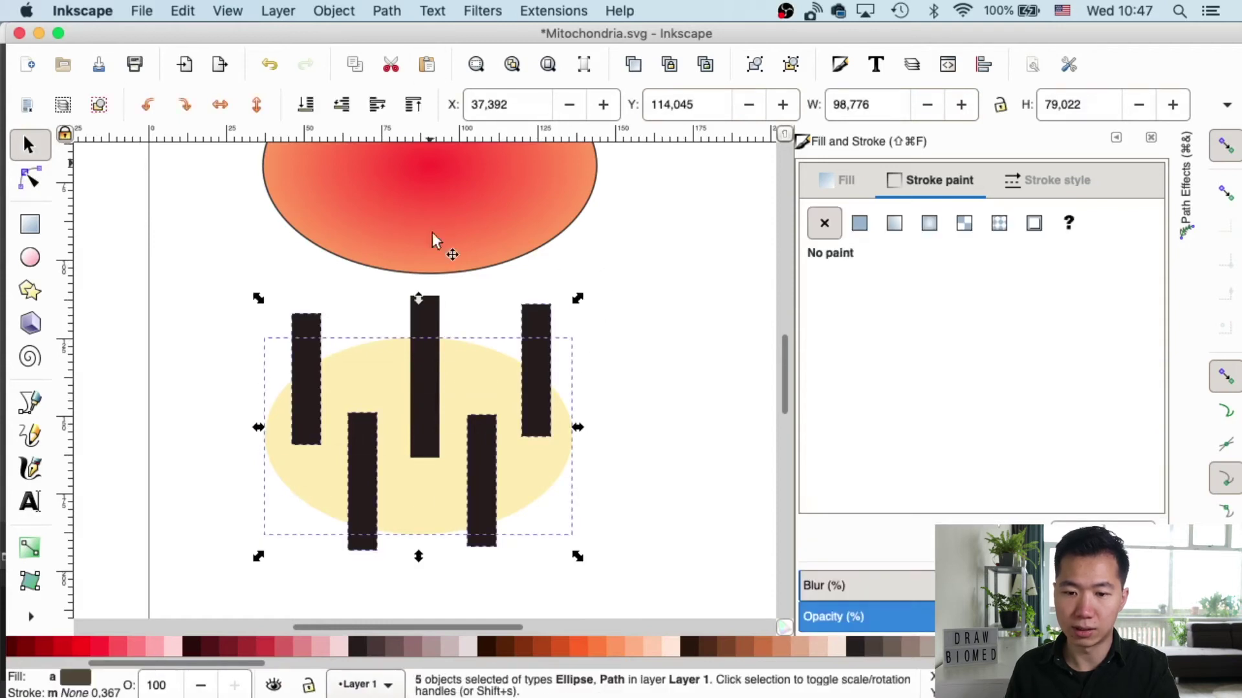
shift+click(366, 371)
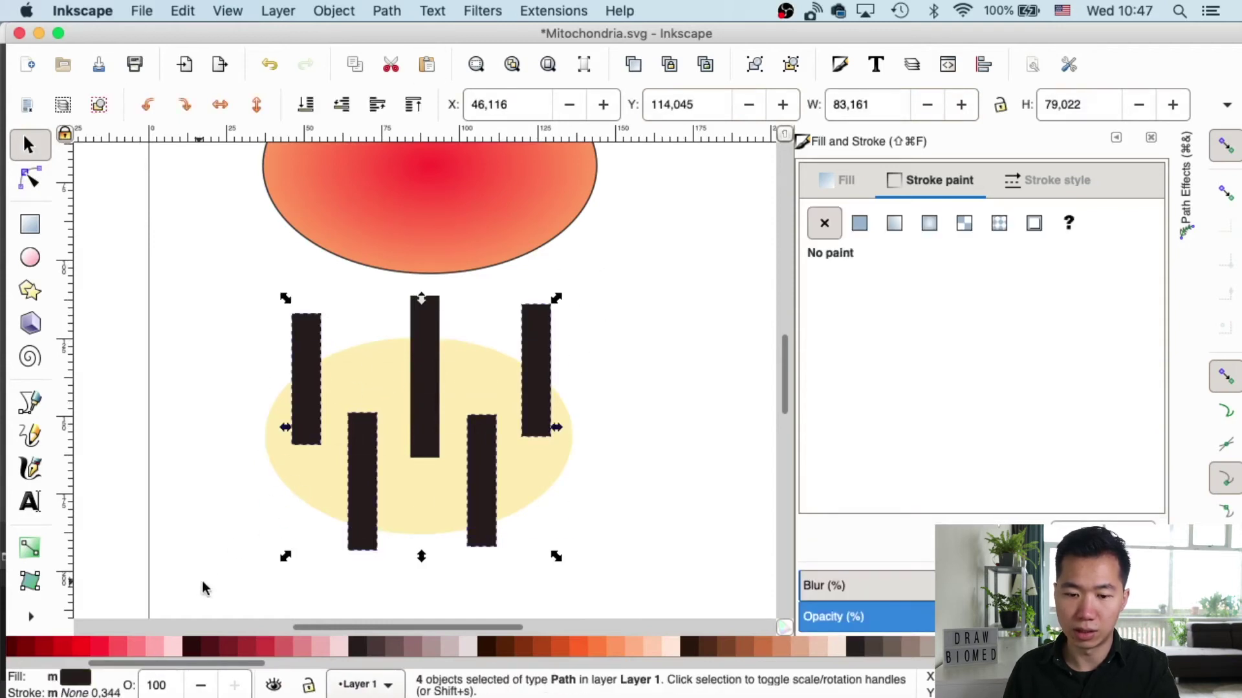
drag(203, 582, 683, 283)
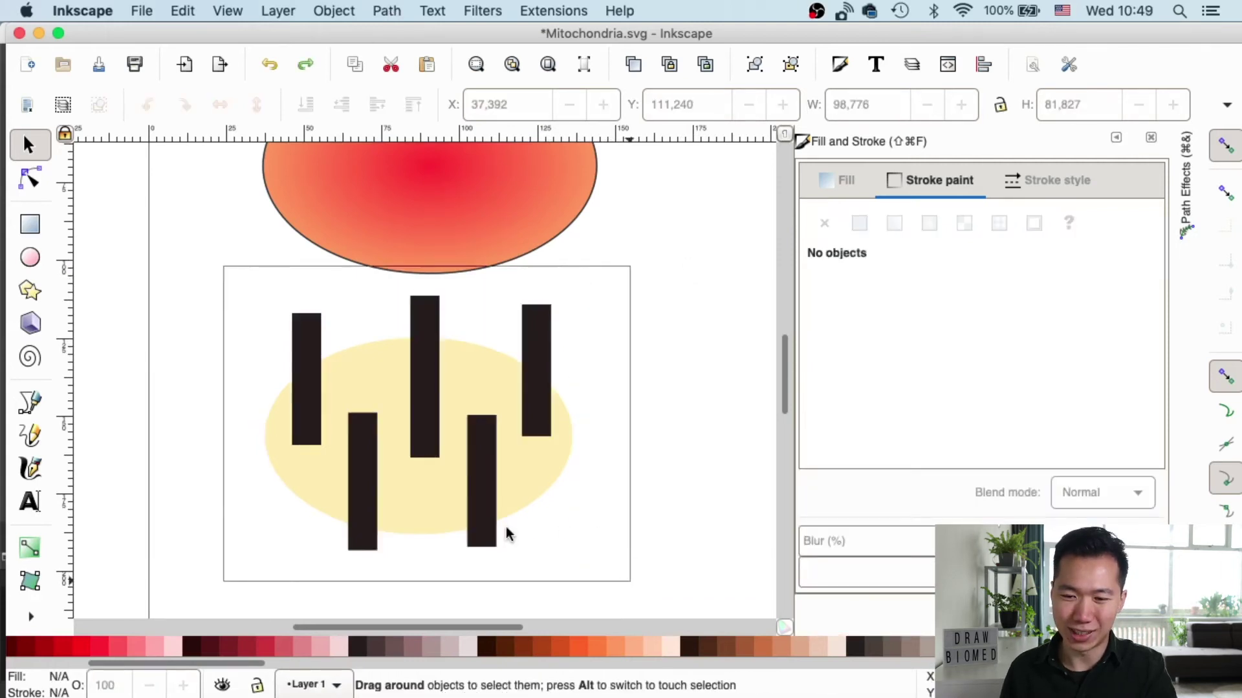
drag(628, 580, 628, 580)
click(392, 10)
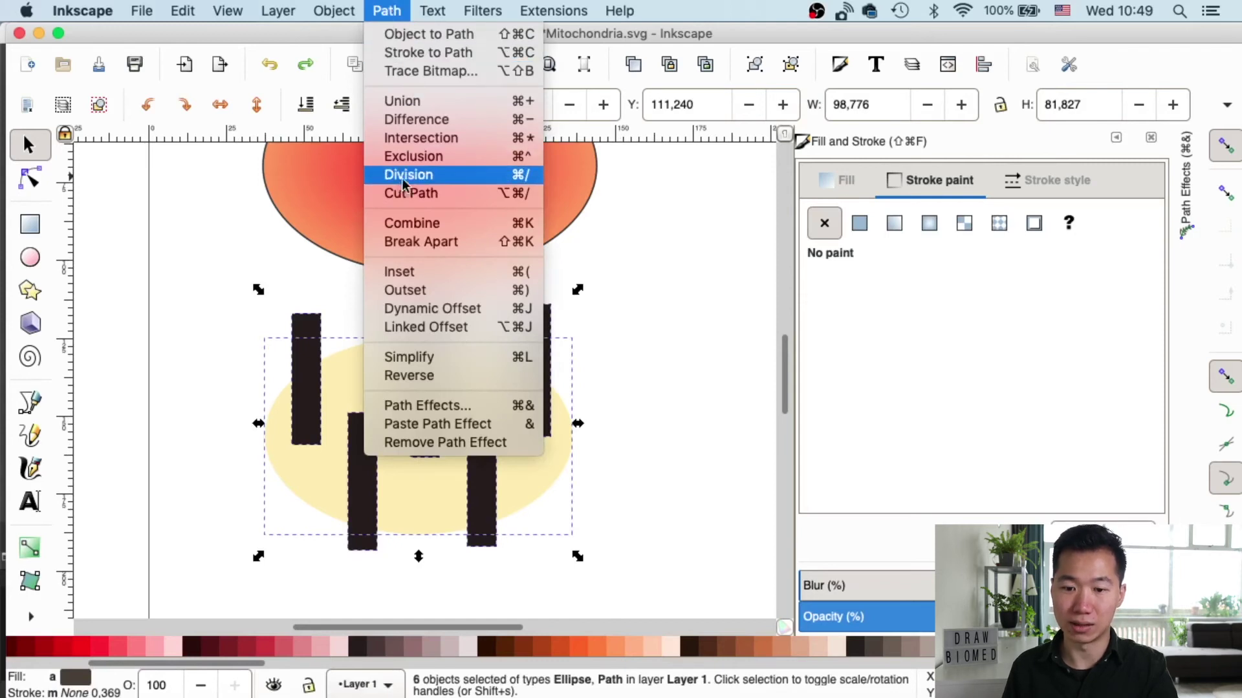
click(443, 159)
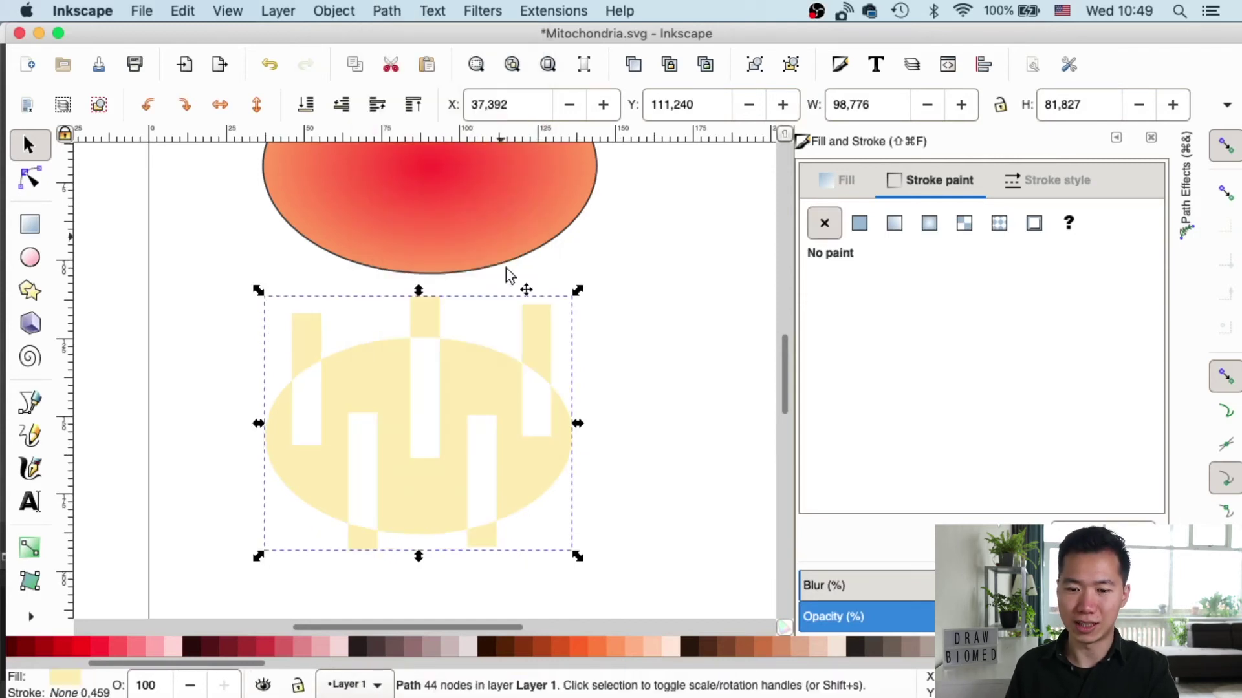
click(639, 383)
click(287, 410)
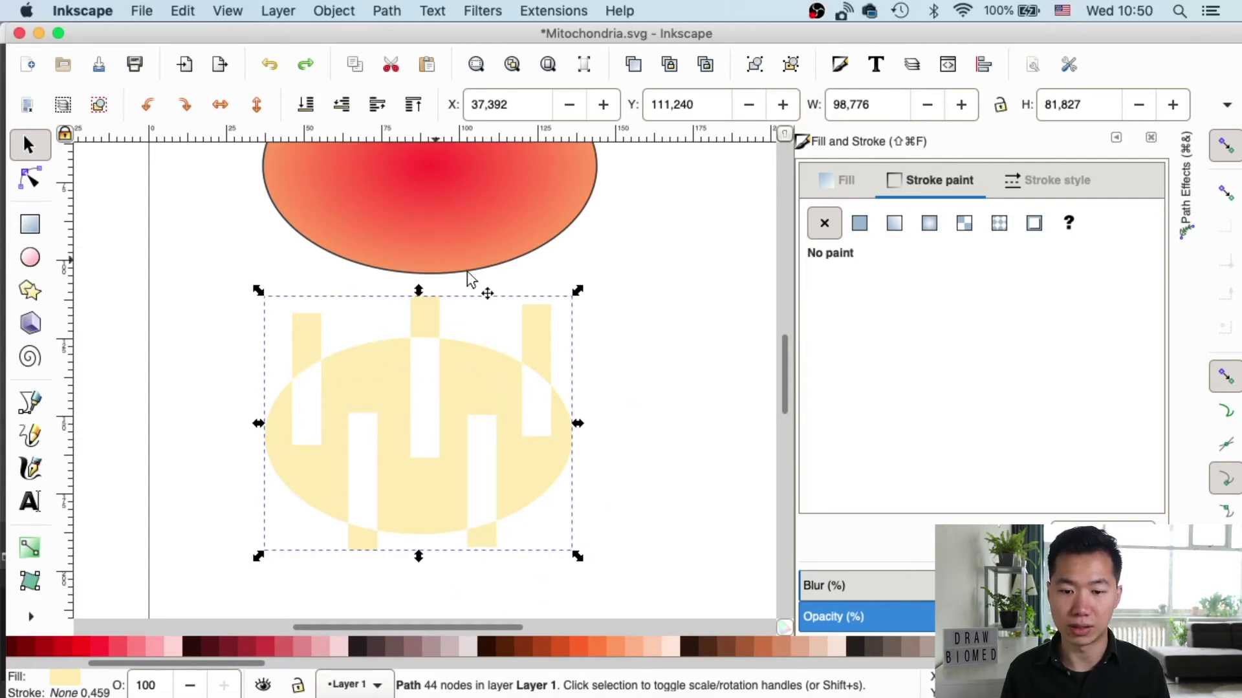
Step: Apply Path > Break Apart to the yellow exclusion path
click(388, 10)
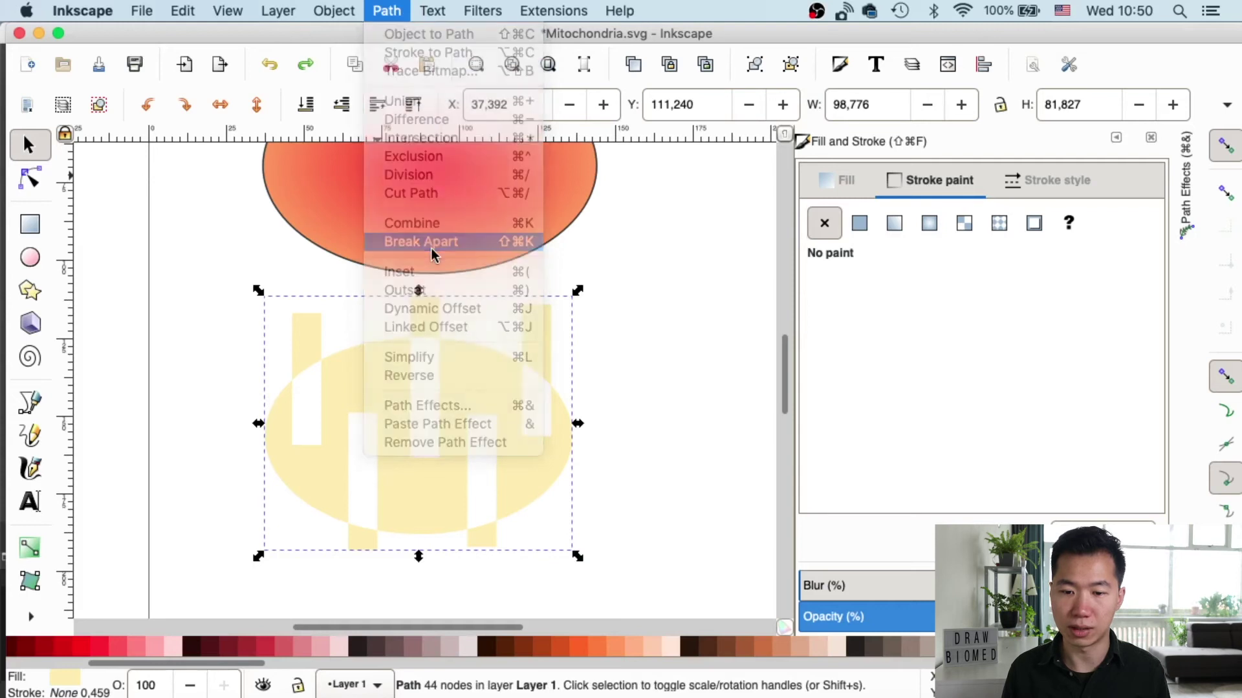
click(431, 243)
Step: Pull the five leftover yellow fragments away from the matrix and select them for removal
click(657, 324)
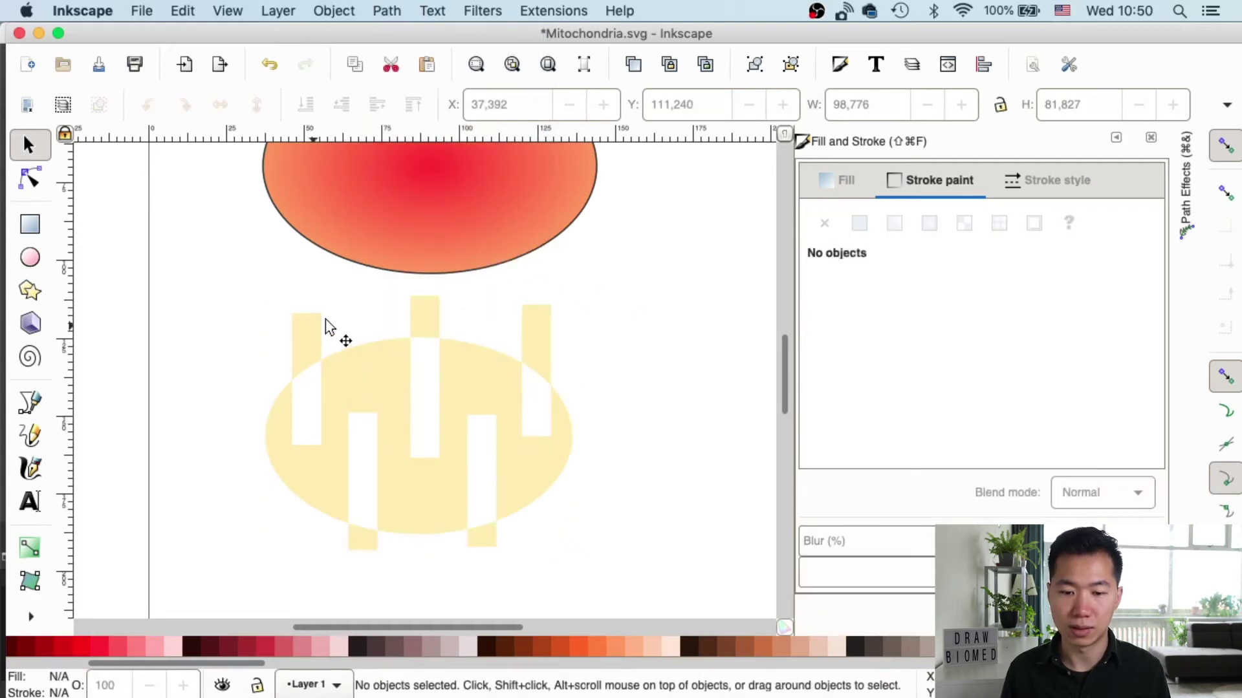
click(305, 330)
drag(306, 337, 256, 319)
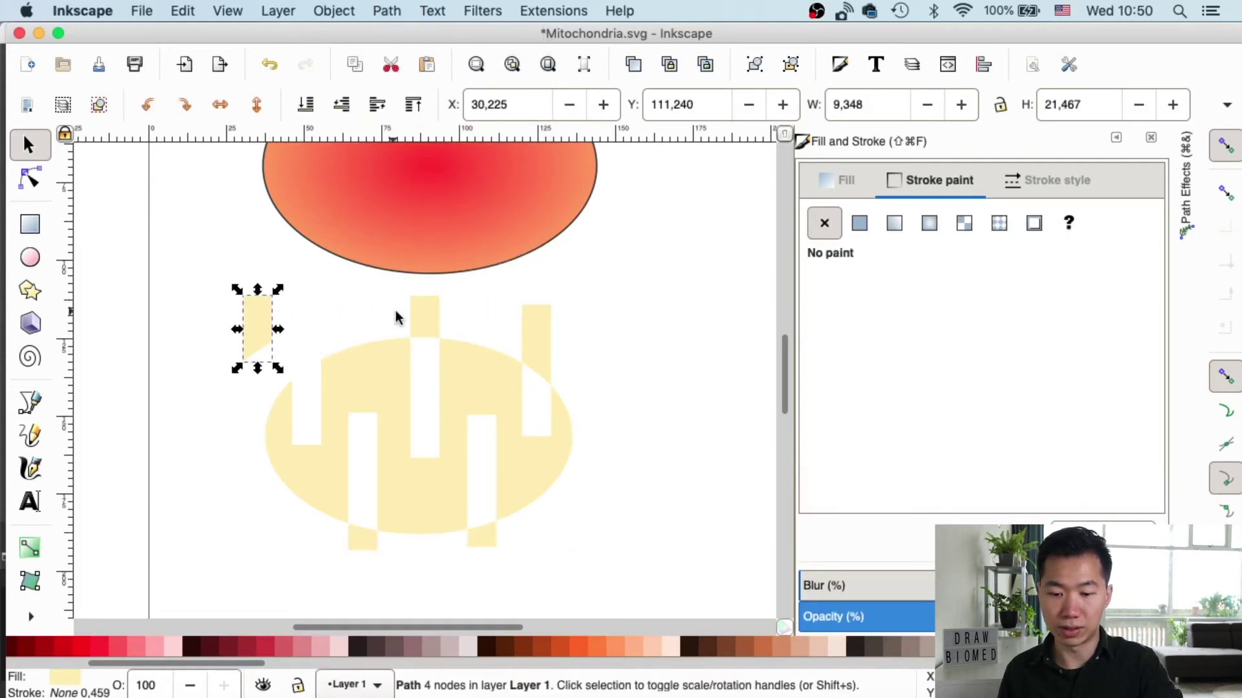
drag(416, 319, 330, 305)
drag(544, 349, 598, 353)
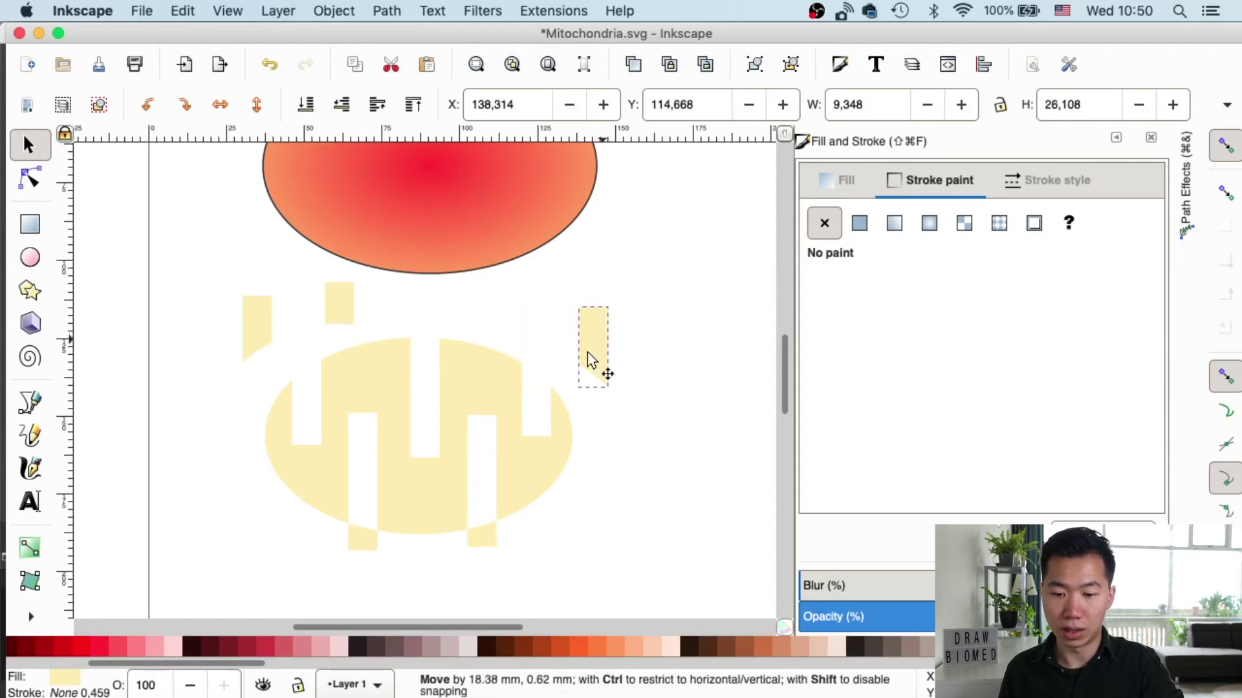
shift+click(540, 552)
shift+click(339, 549)
shift+click(338, 301)
shift+click(262, 317)
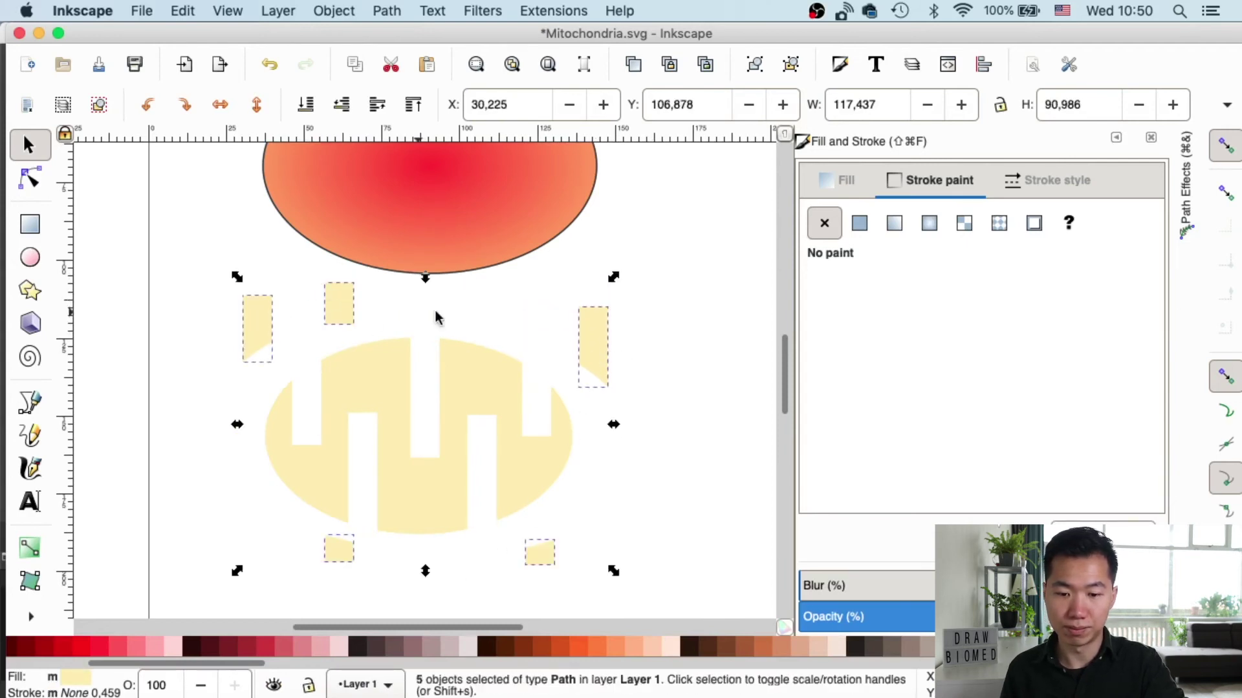
click(608, 325)
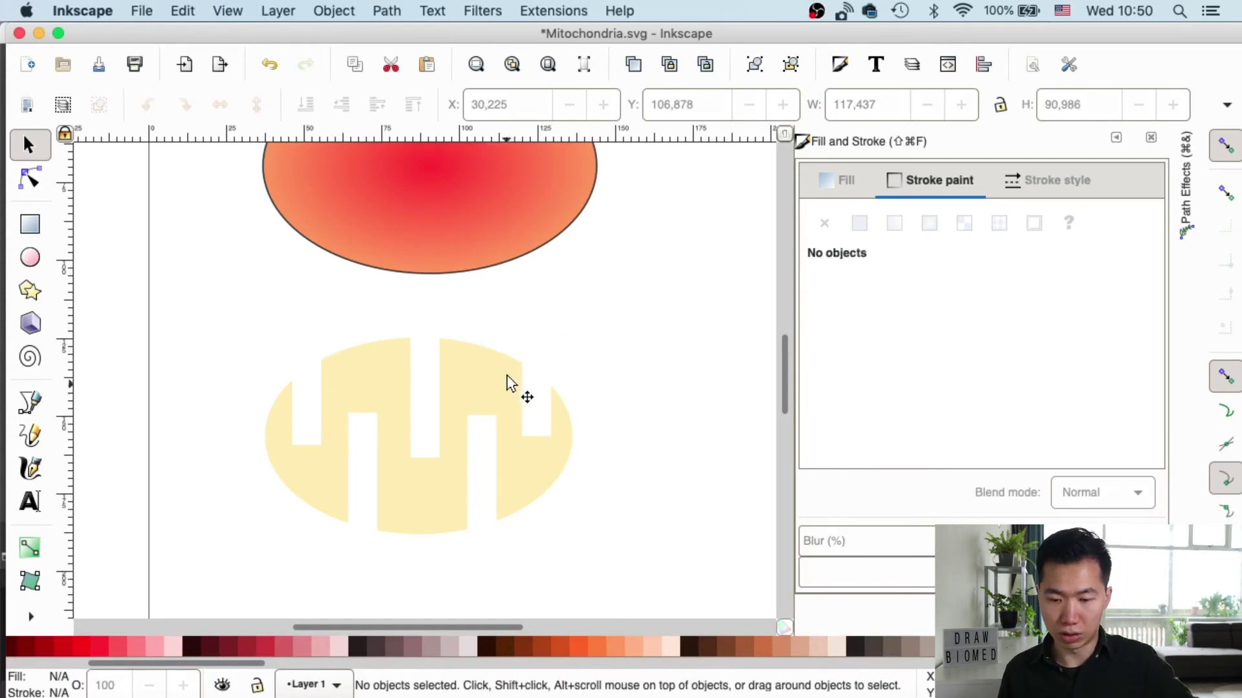
Step: Scale the matrix to about 93.8 × 58.1 mm so it fits inside the gradient ellipse
key(space)
drag(515, 317, 471, 281)
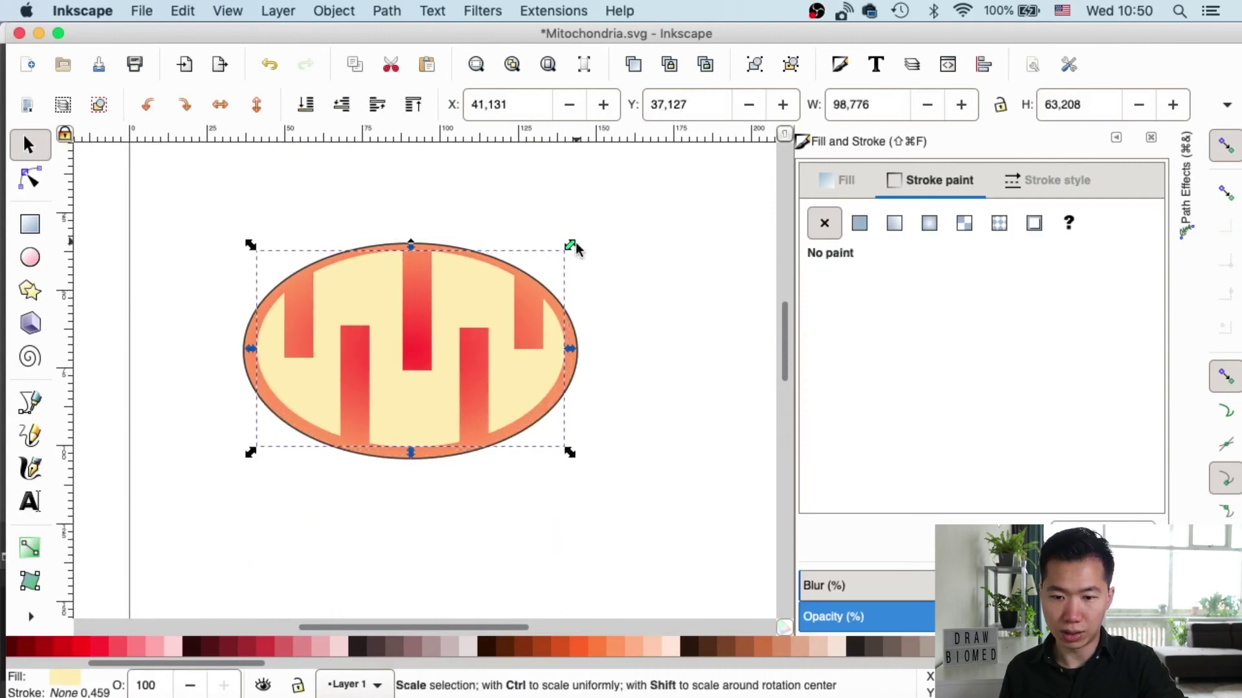
drag(560, 251, 554, 258)
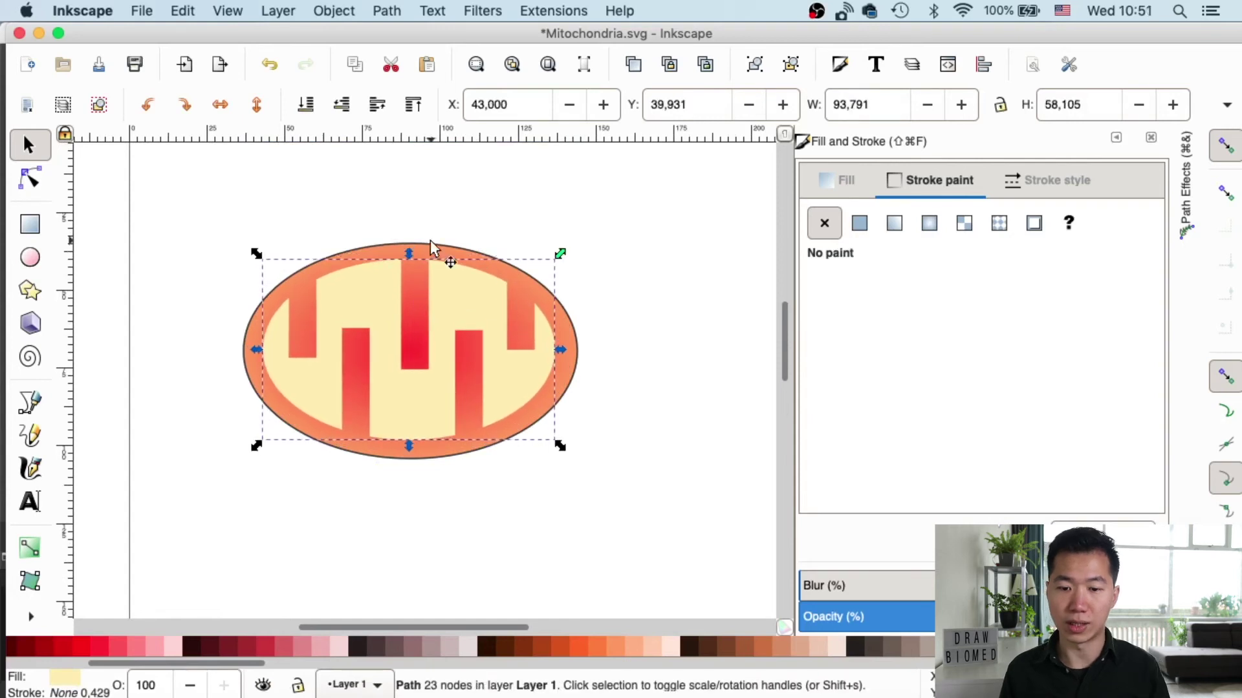
click(640, 267)
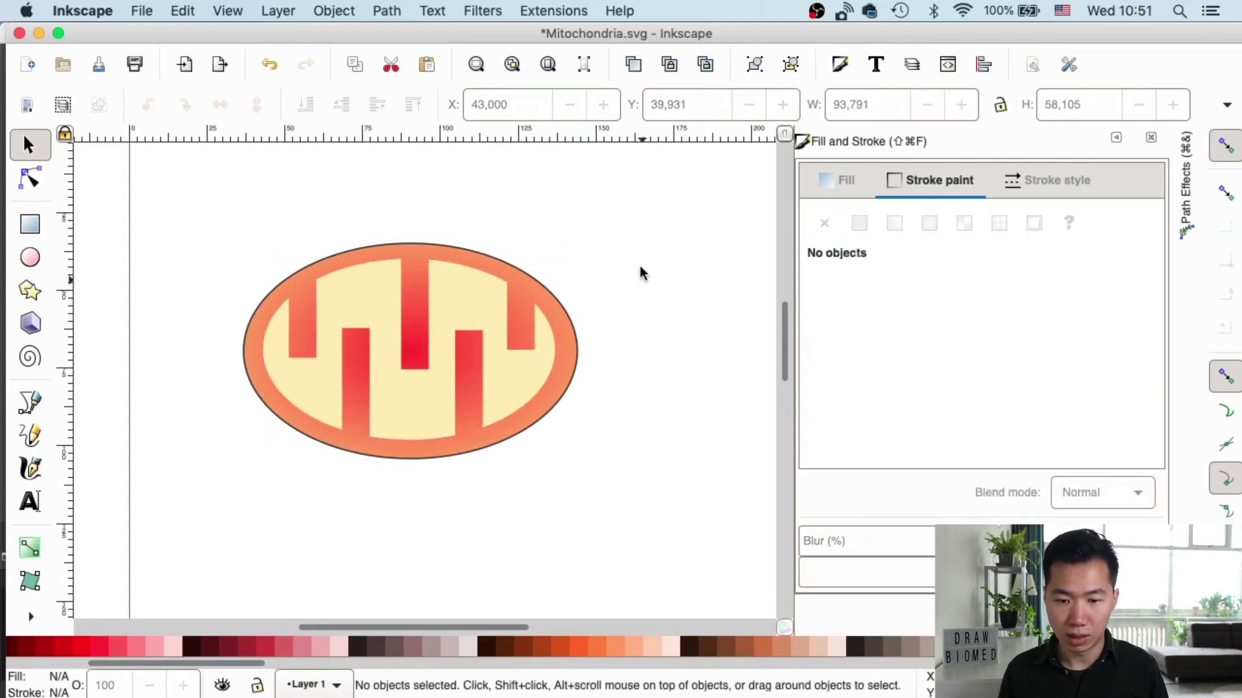
Step: Add the Corners (Fillet/Chamfer) effect to the yellow matrix by searching 'corners' in Path Effects
click(470, 316)
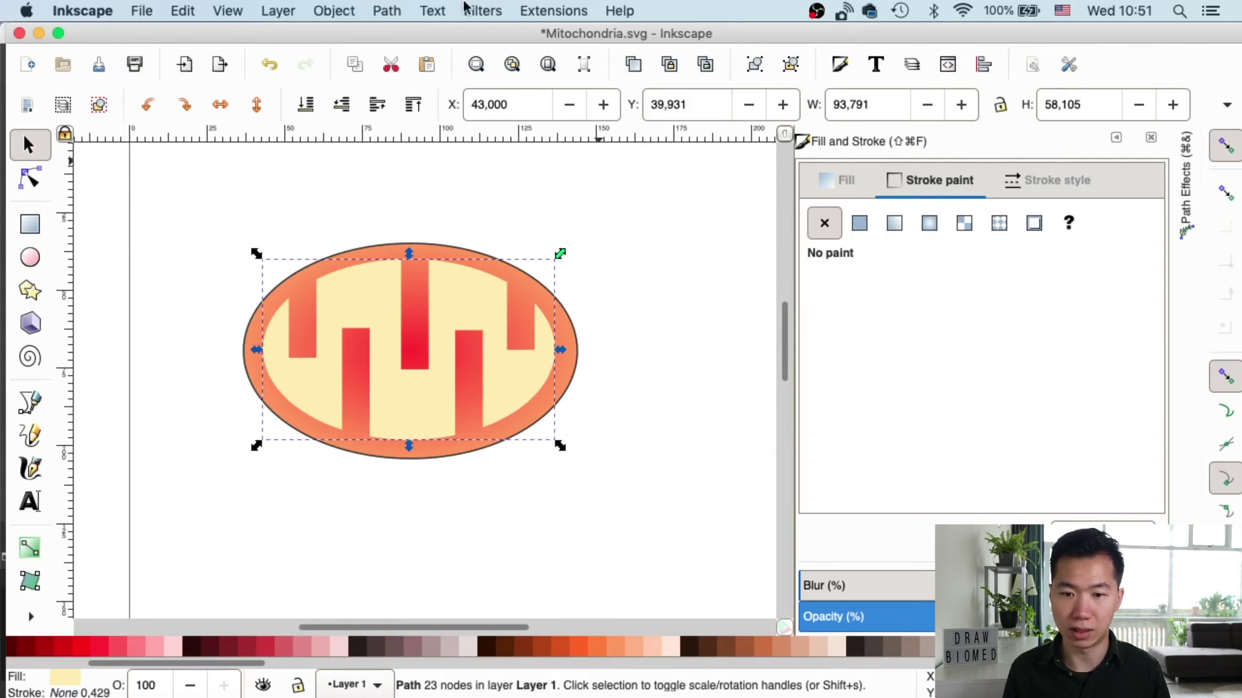
click(387, 10)
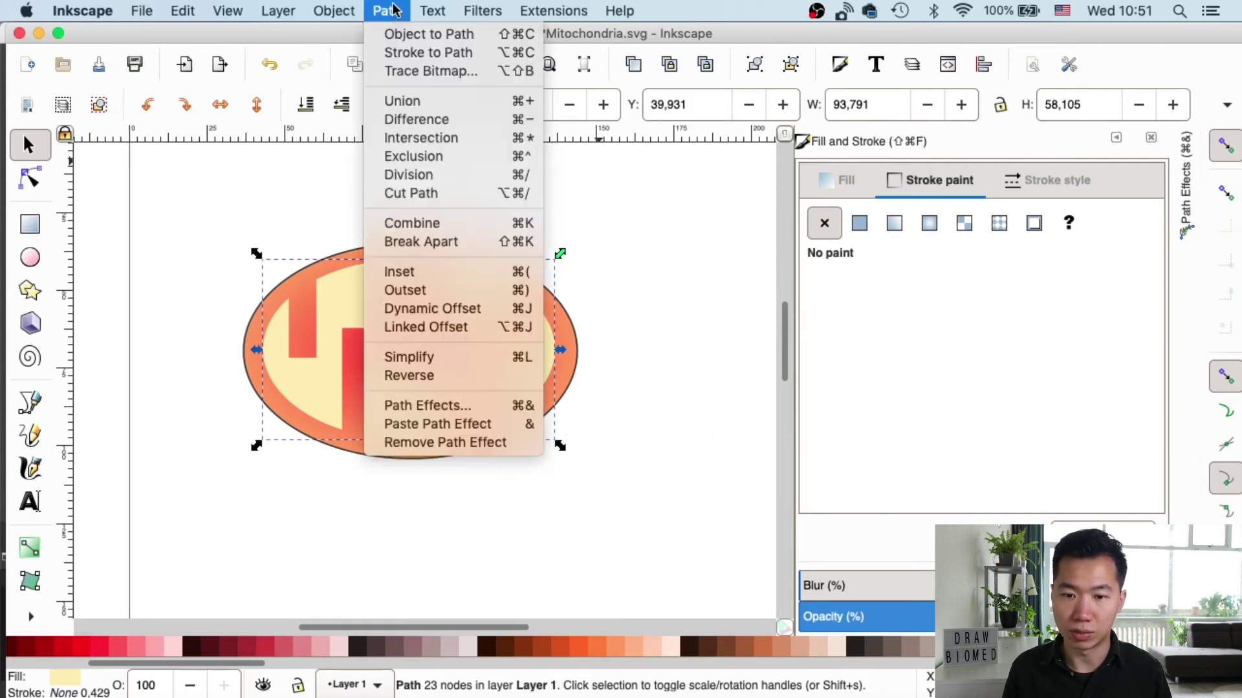
click(411, 400)
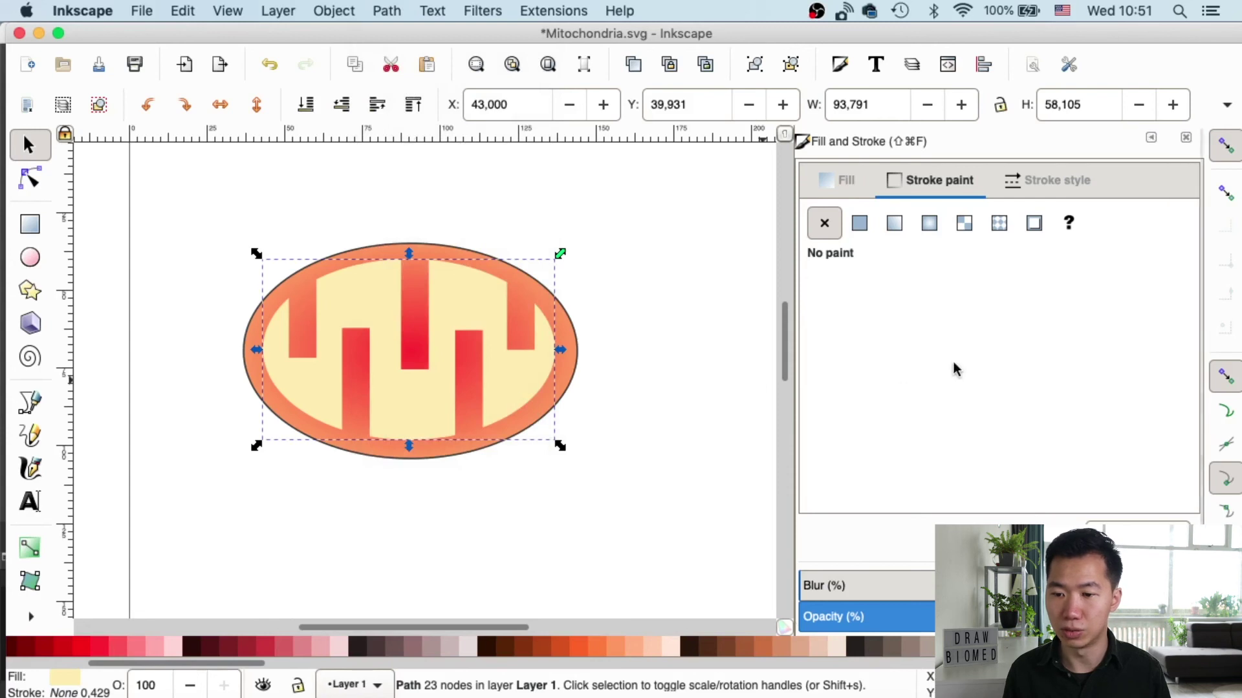
click(387, 11)
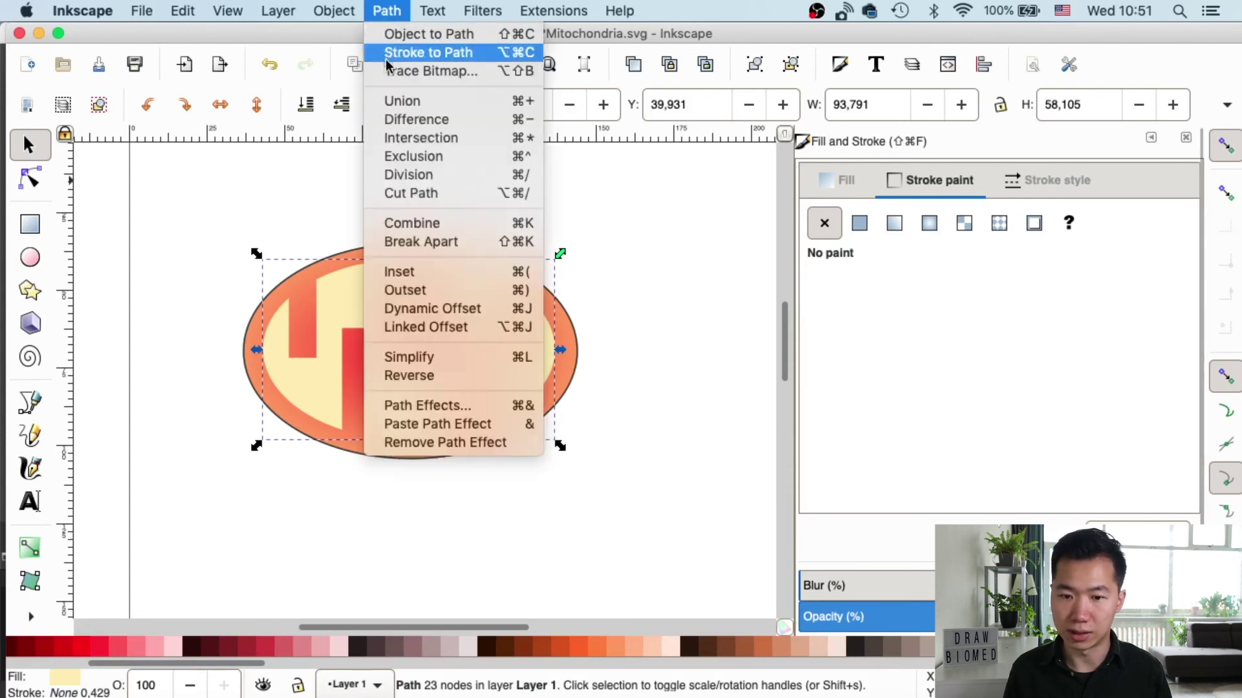
click(414, 404)
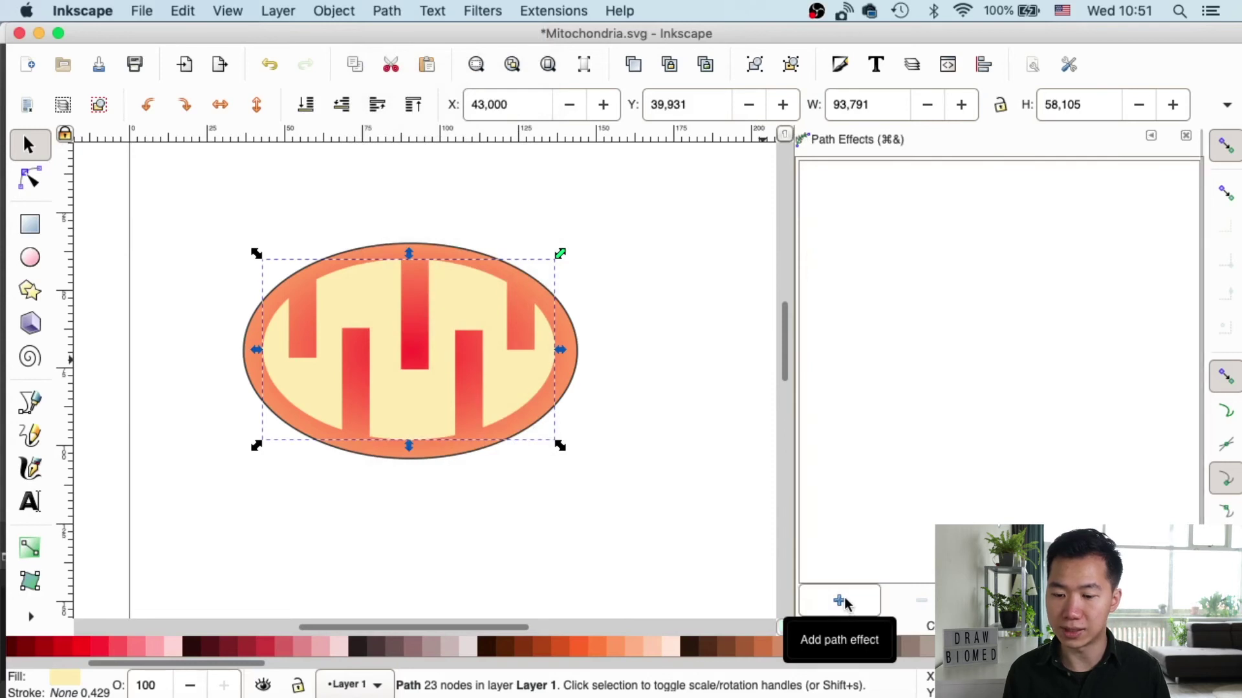
click(840, 601)
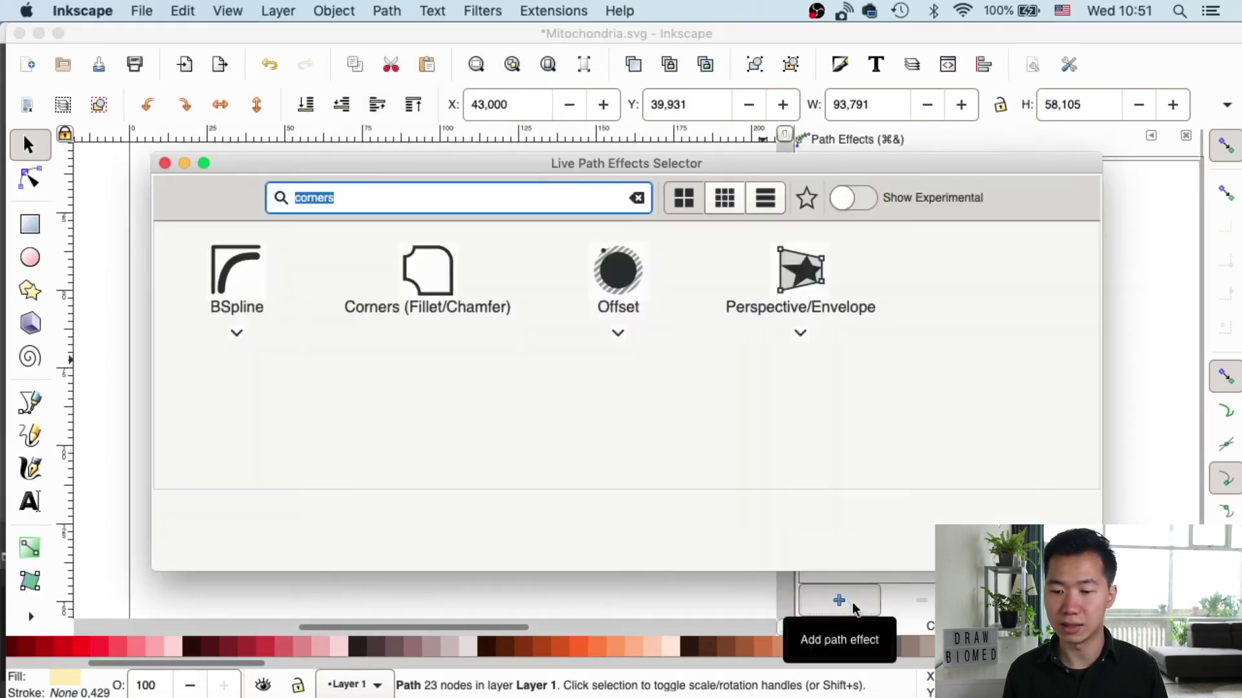
text(corners)
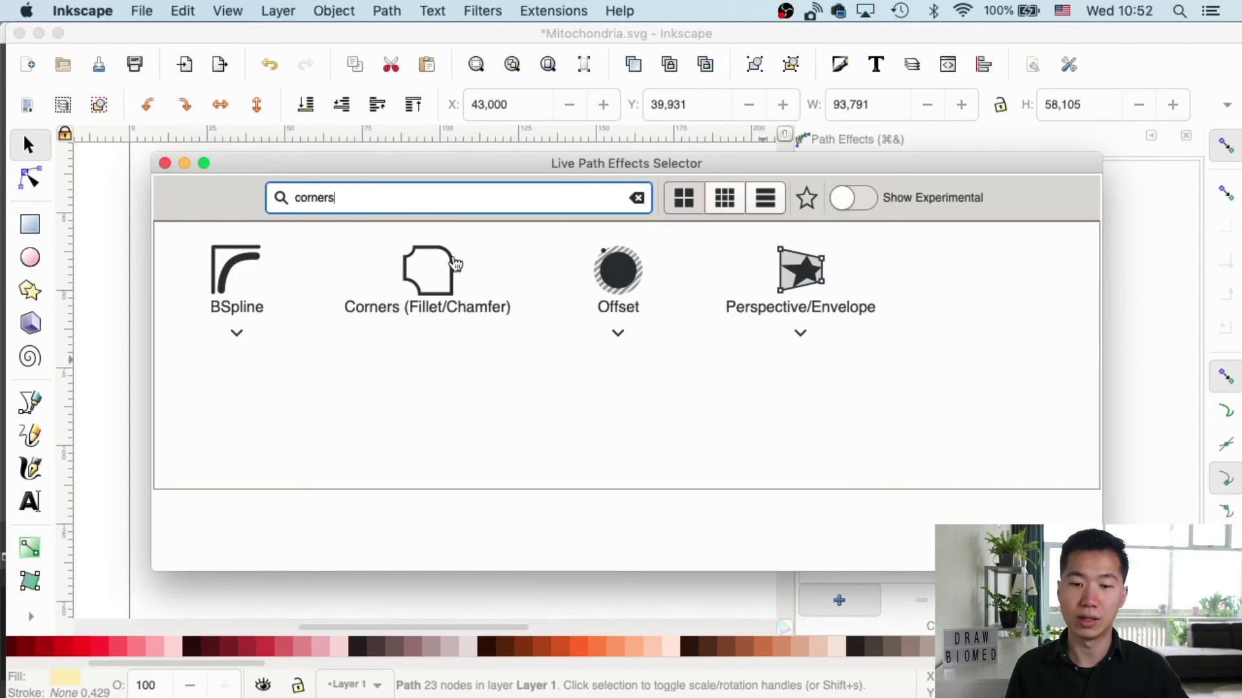
click(451, 279)
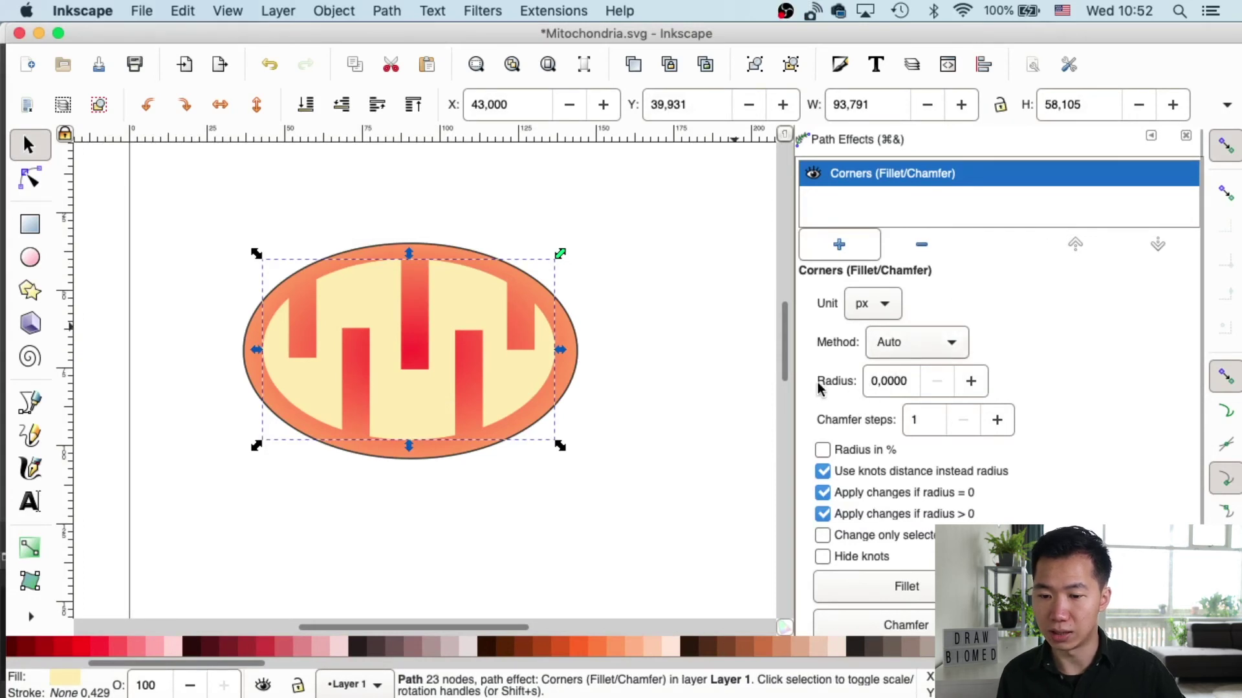
Step: Raise the Corners radius to 18 px to round the cristae corners
click(971, 383)
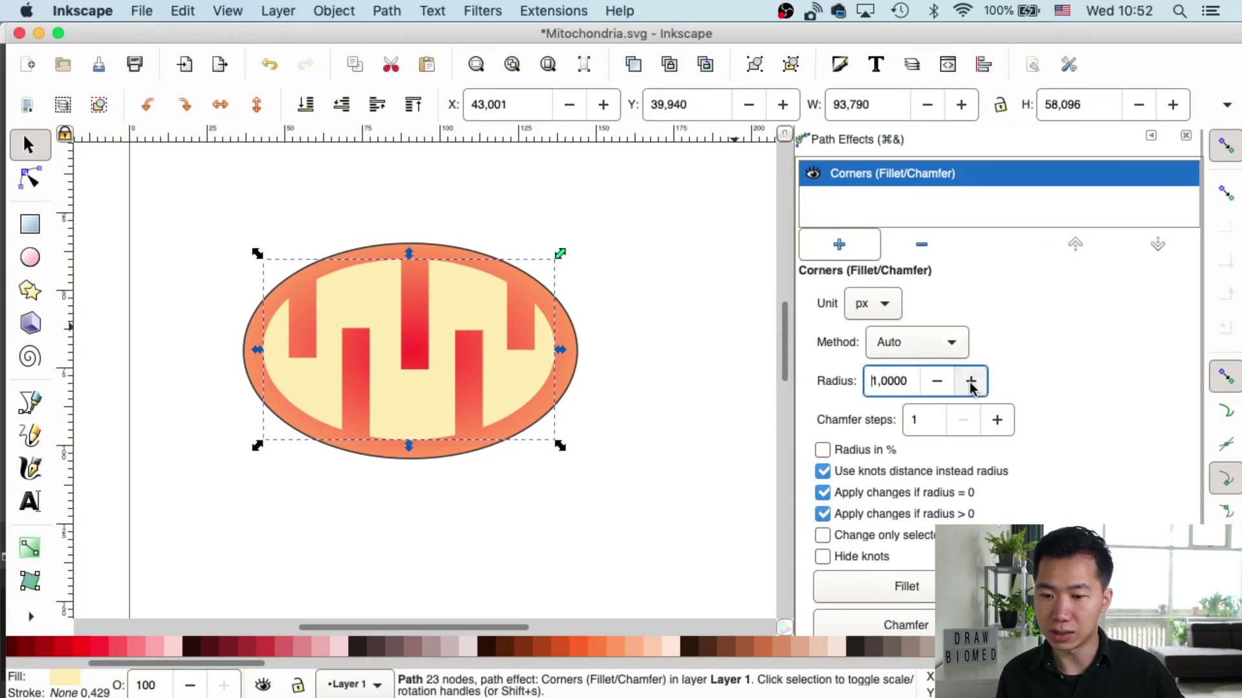
click(970, 383)
click(970, 382)
click(971, 383)
click(970, 382)
click(972, 384)
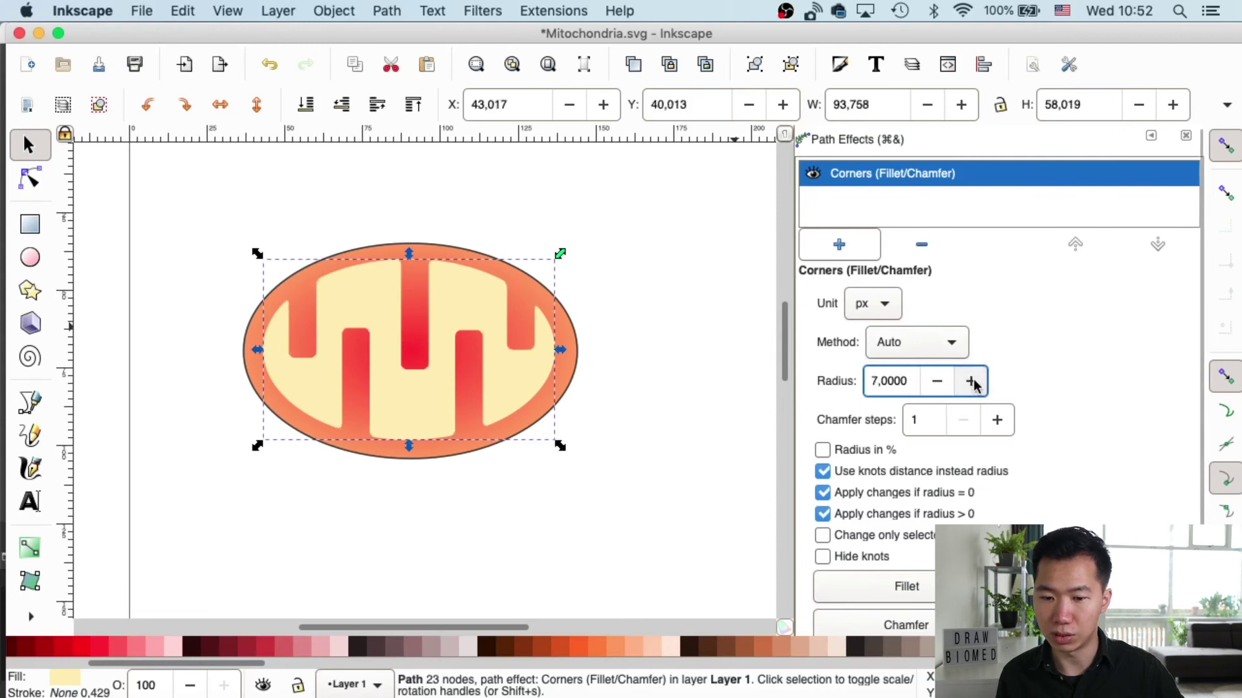
click(971, 384)
click(972, 384)
click(972, 383)
click(971, 383)
click(972, 384)
click(974, 387)
click(974, 387)
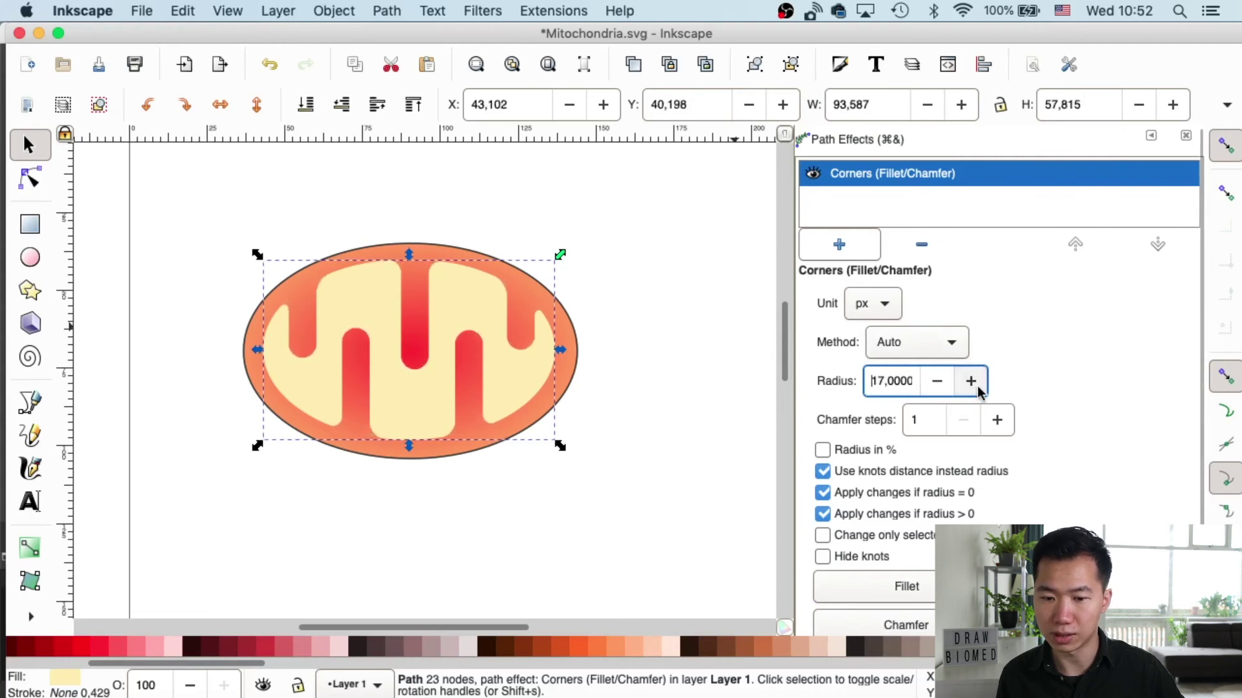
click(974, 386)
click(973, 386)
click(974, 387)
click(948, 387)
click(948, 386)
click(943, 387)
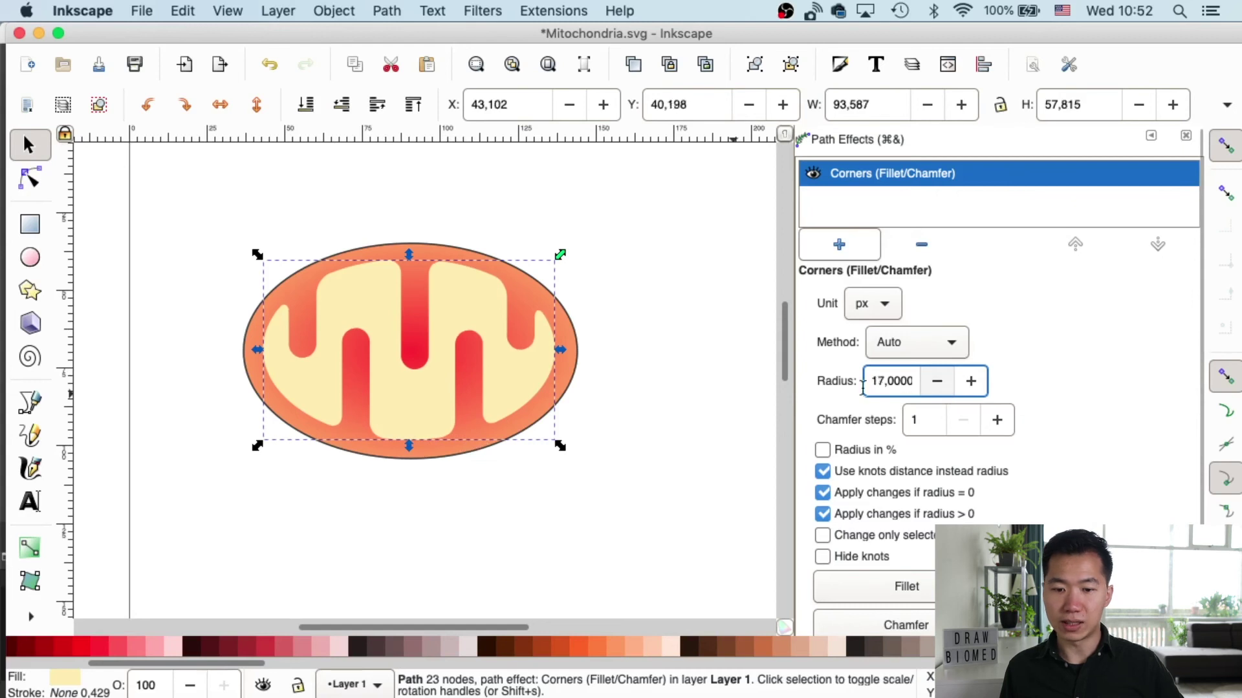
click(946, 388)
click(969, 388)
click(974, 387)
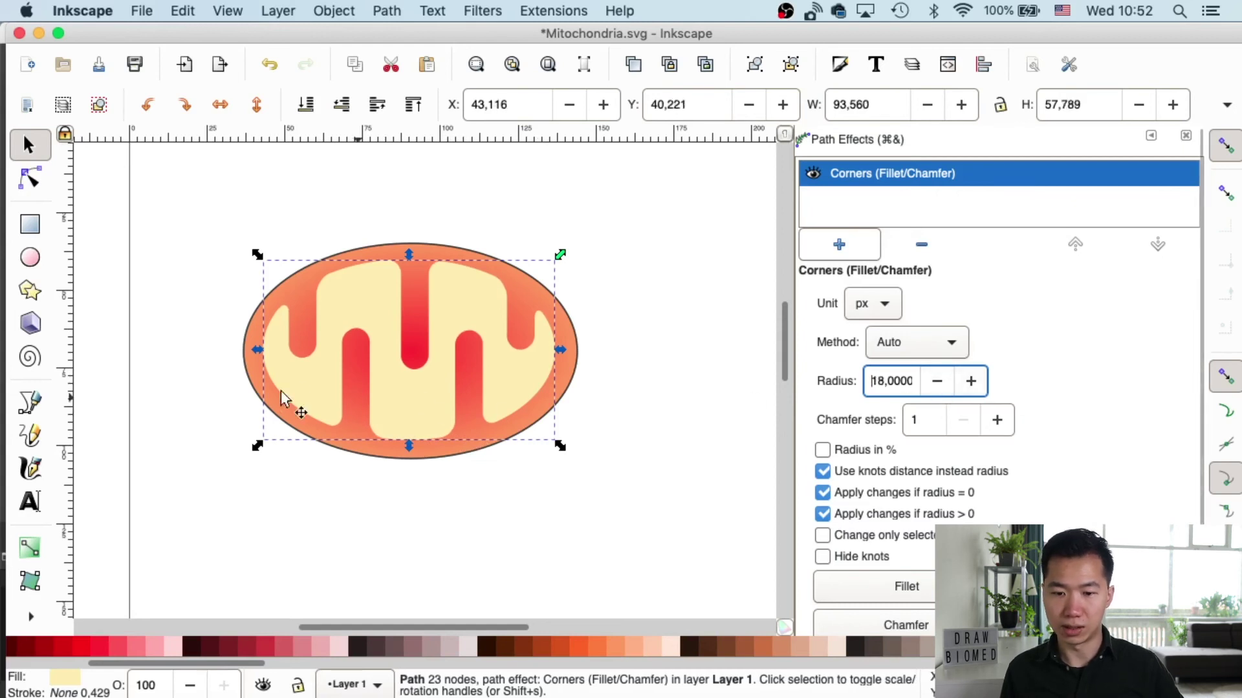
Step: Zoom out and shrink the rounded matrix slightly with a corner handle
click(655, 277)
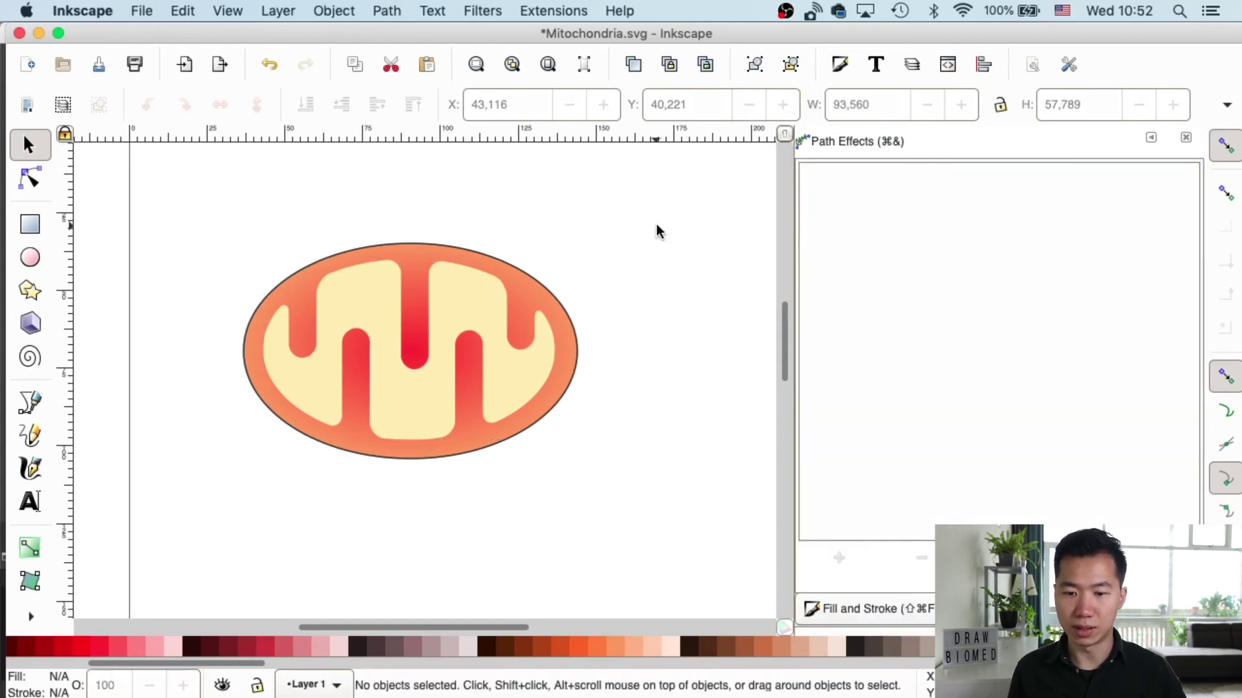
key(minus)
click(444, 349)
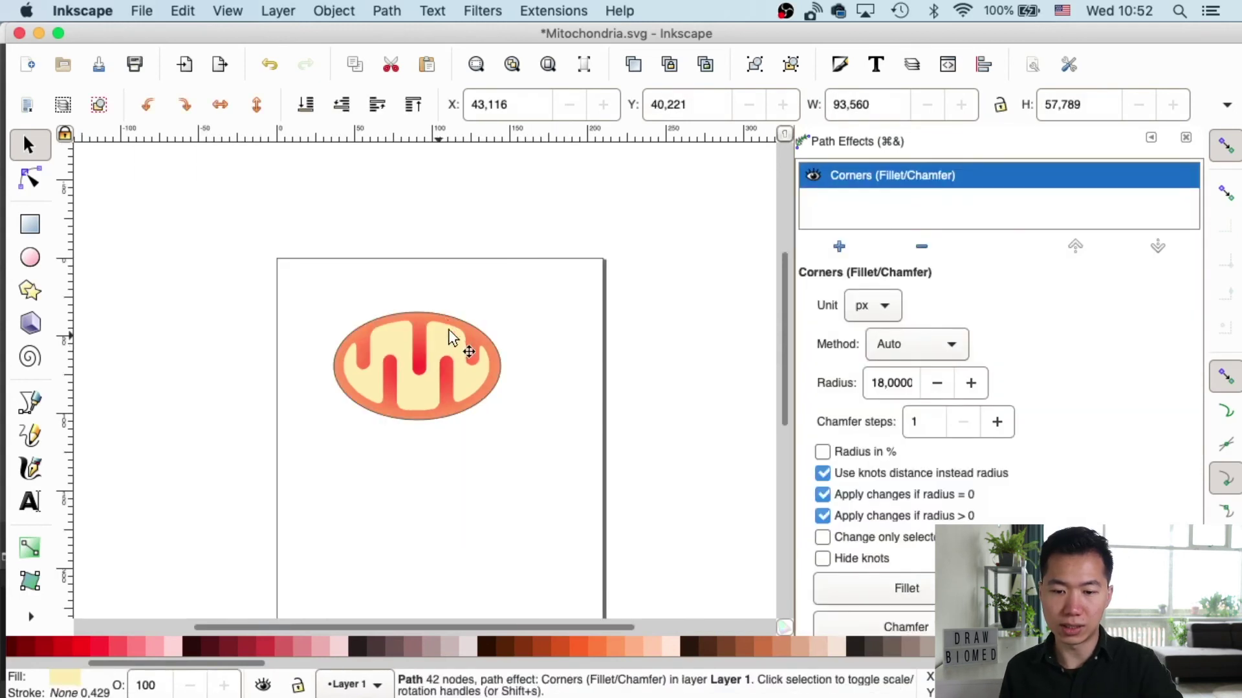
drag(495, 315, 490, 321)
click(527, 326)
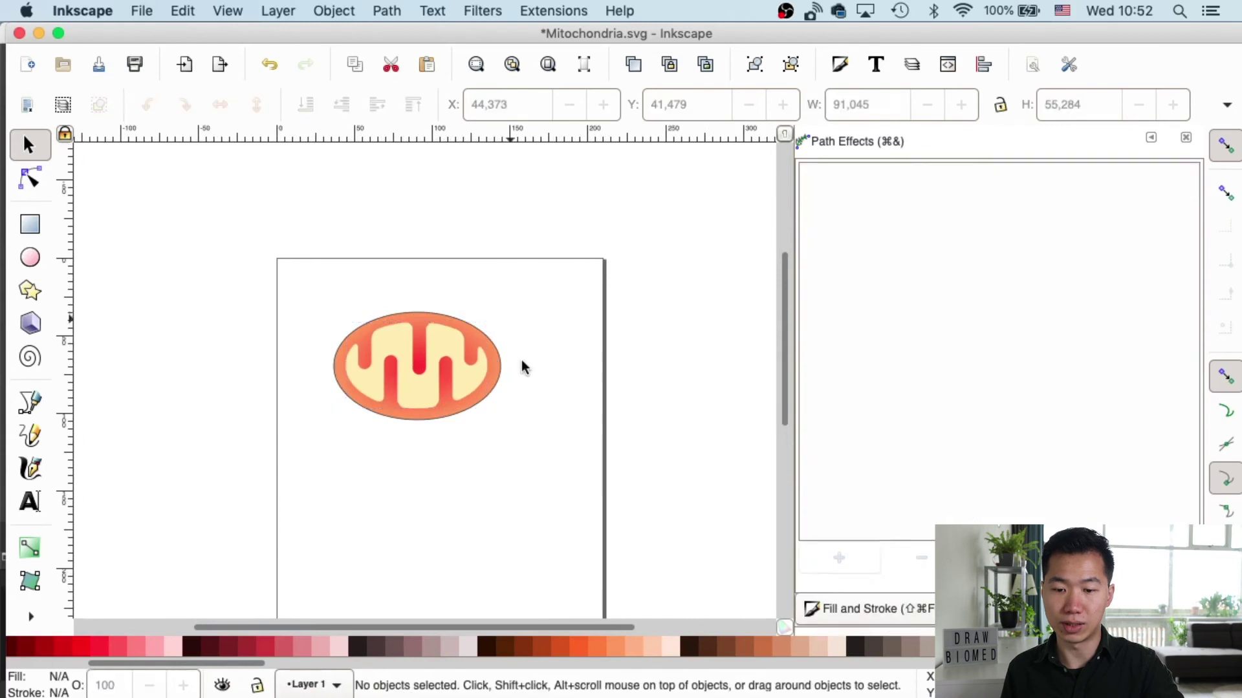
mouse_move(787, 382)
mouse_down()
mouse_move(789, 395)
mouse_move(786, 375)
mouse_up()
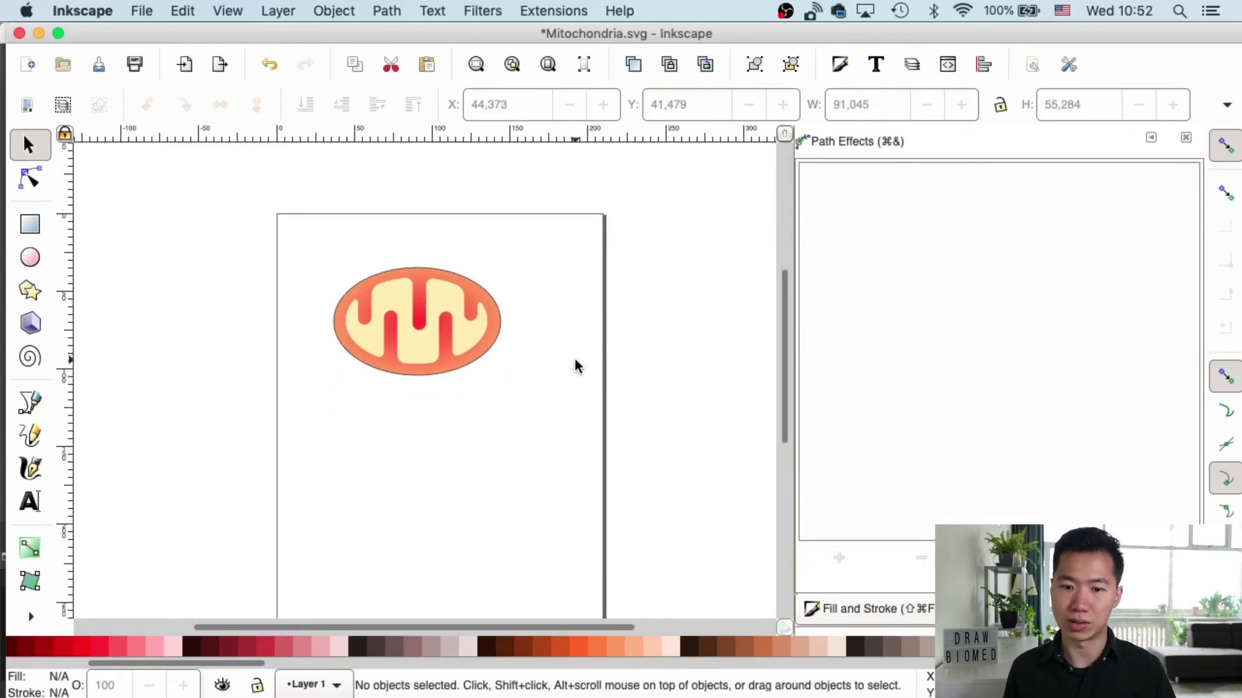
Step: Place a copy of the yellow matrix below the mitochondrion
click(451, 308)
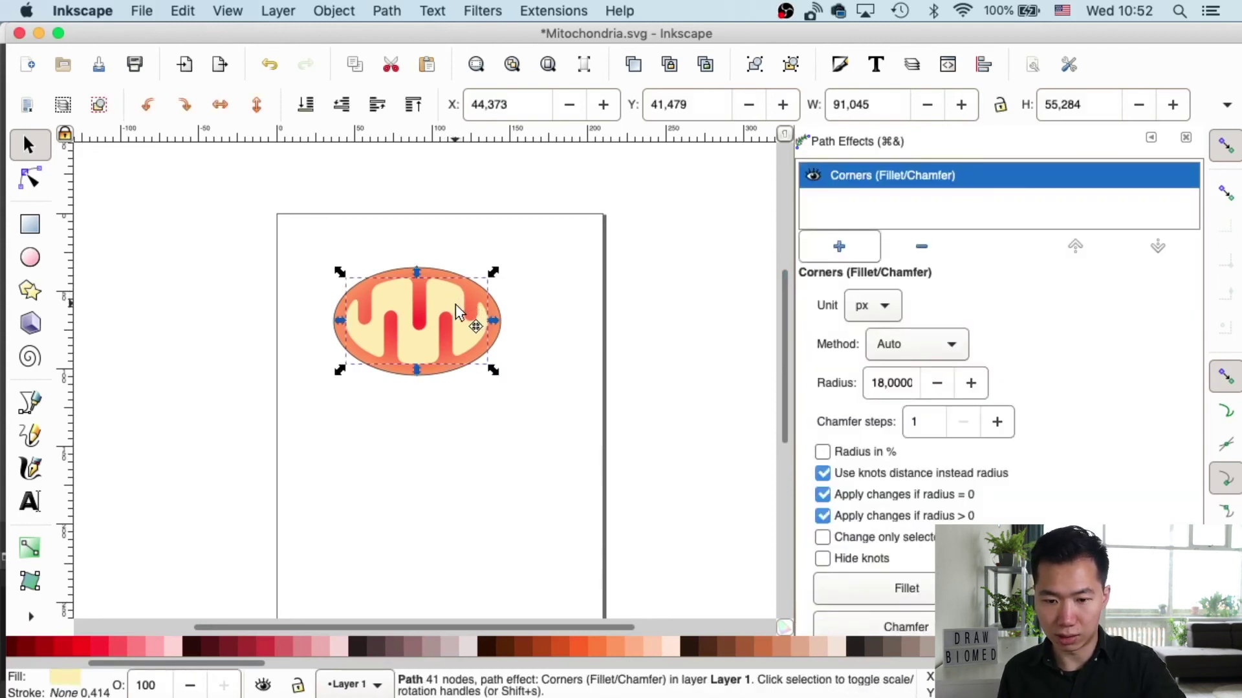
click(452, 419)
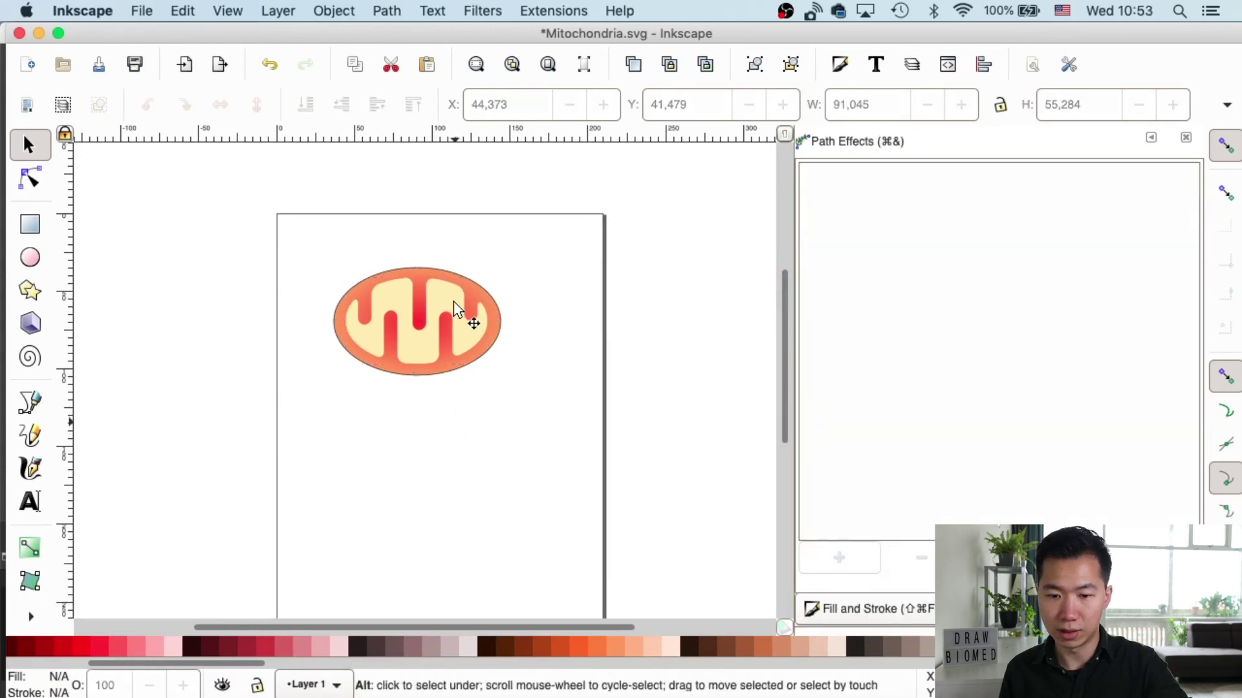
drag(456, 310, 501, 424)
key(Tab)
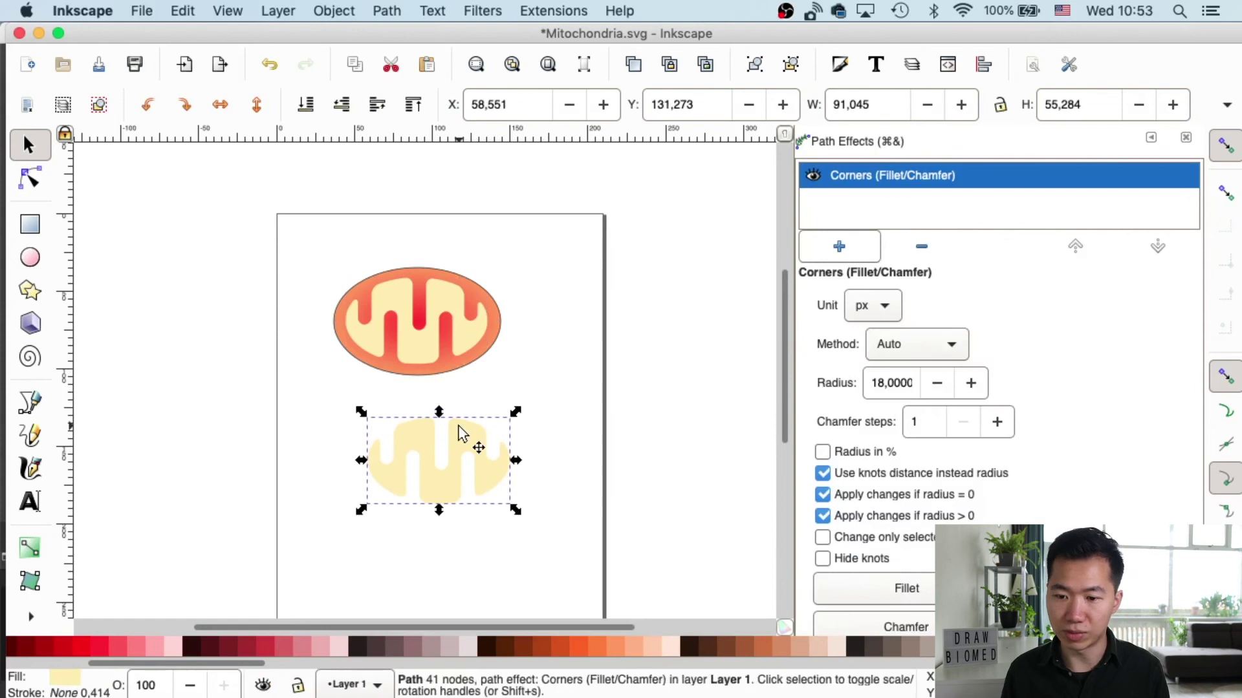
Step: Raise the copy's Corners radius to 38 px, then zoom in and select it
click(971, 383)
click(971, 384)
click(971, 384)
click(971, 384)
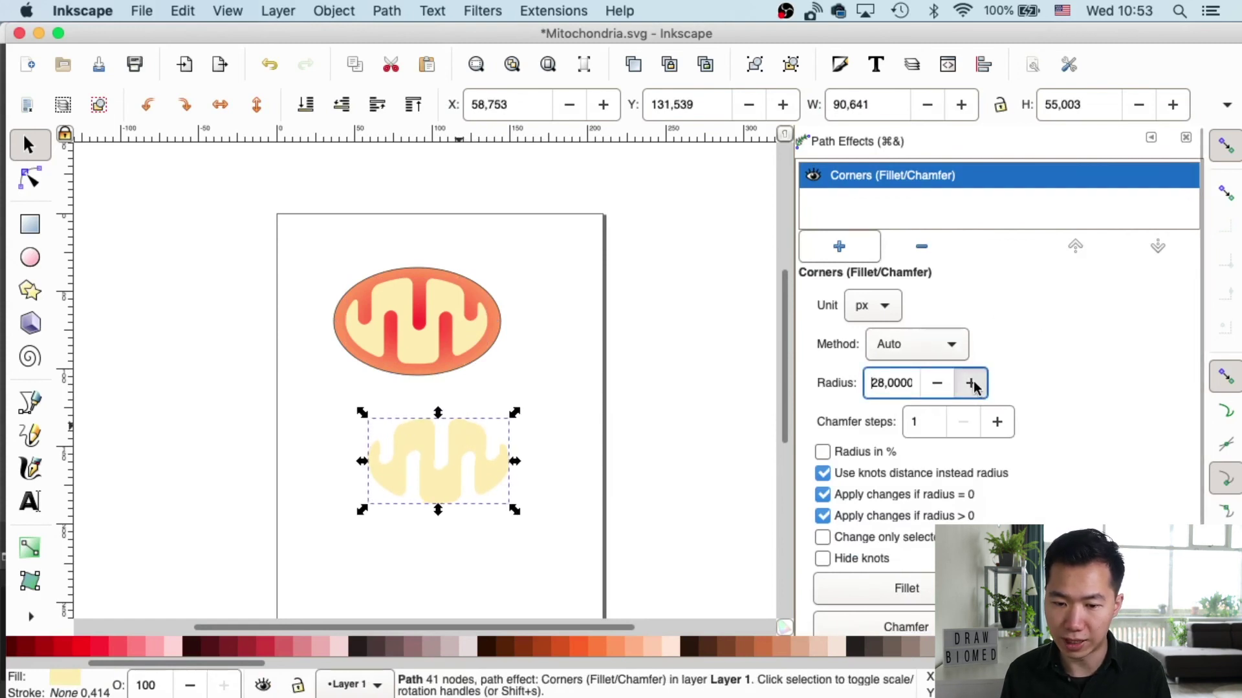
click(970, 383)
click(624, 459)
key(plus)
key(plus)
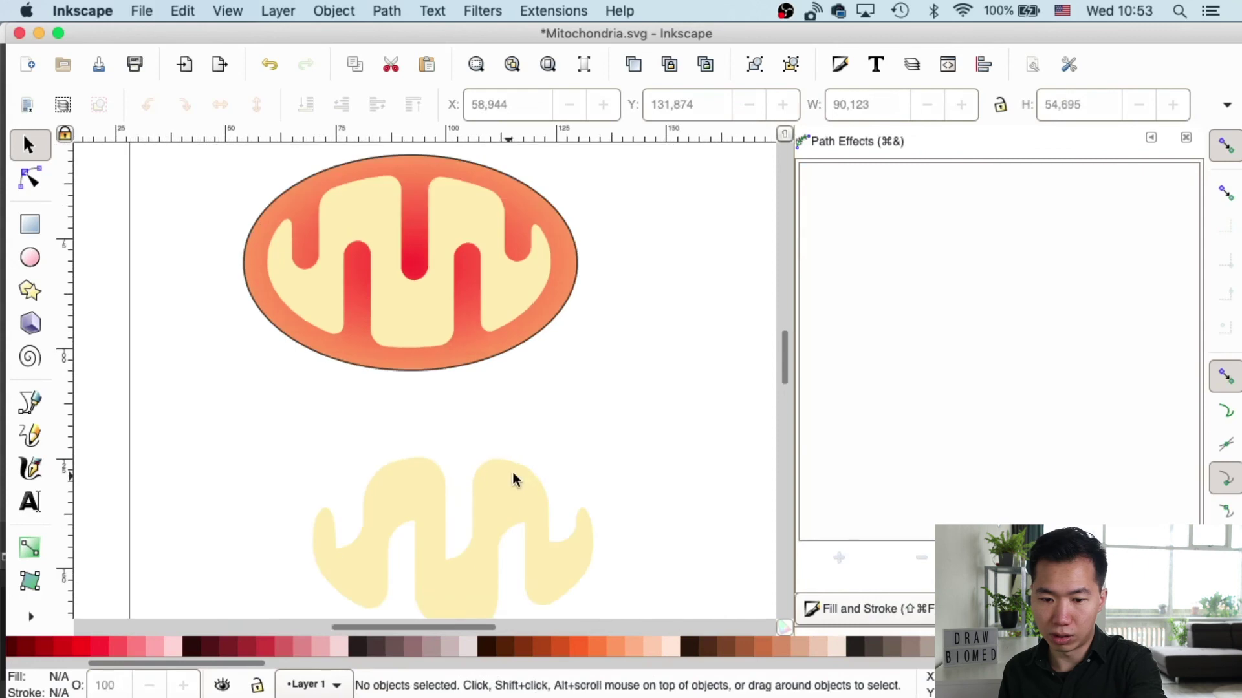
key(plus)
scroll(763, 391, down, 5)
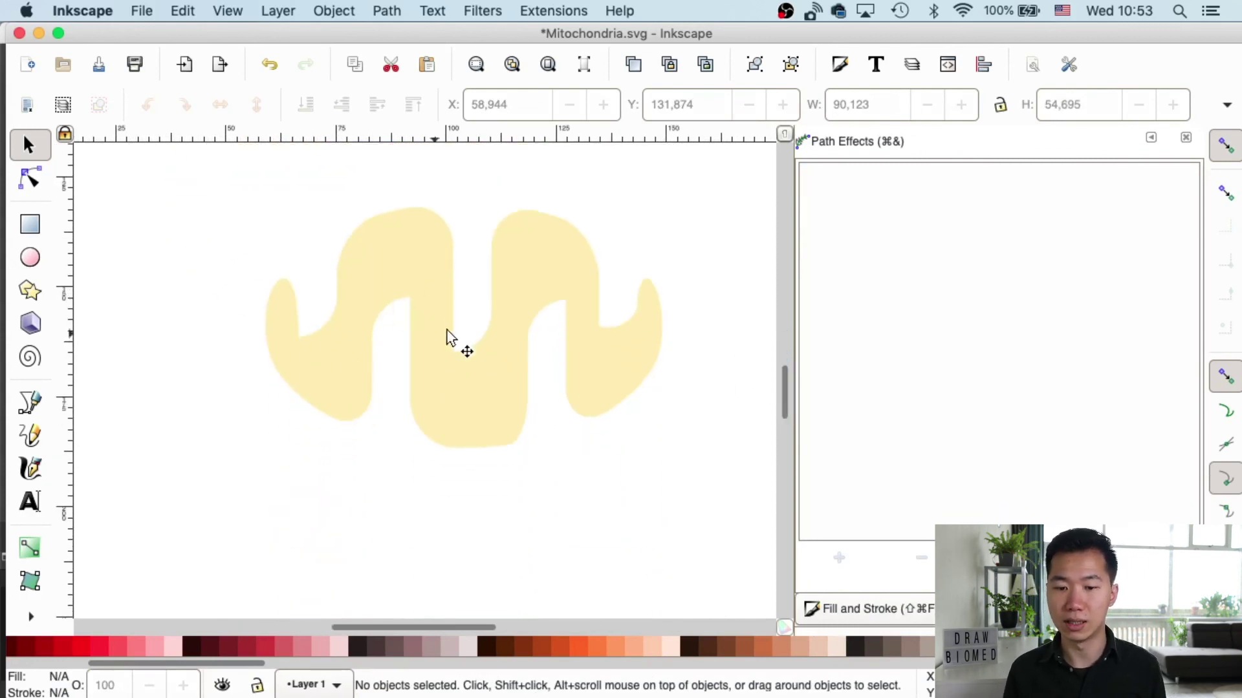
click(537, 337)
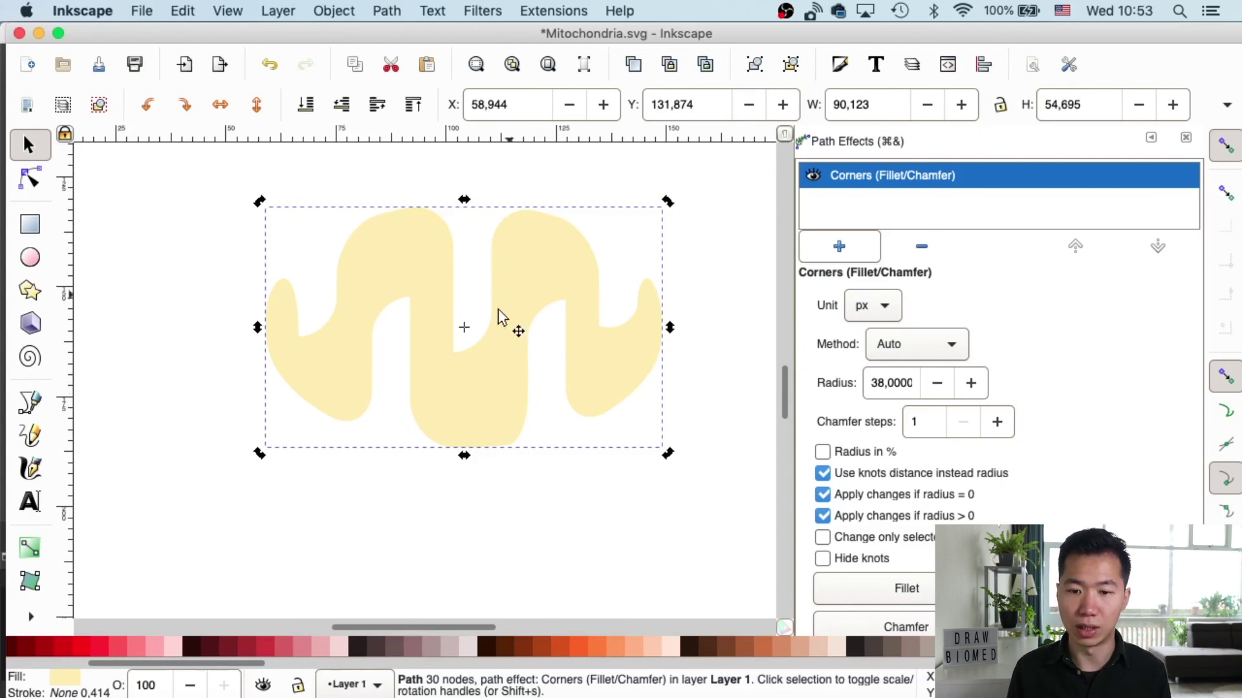
Step: Bake the copy's rounded corners into real path nodes with Stroke to Path
click(388, 11)
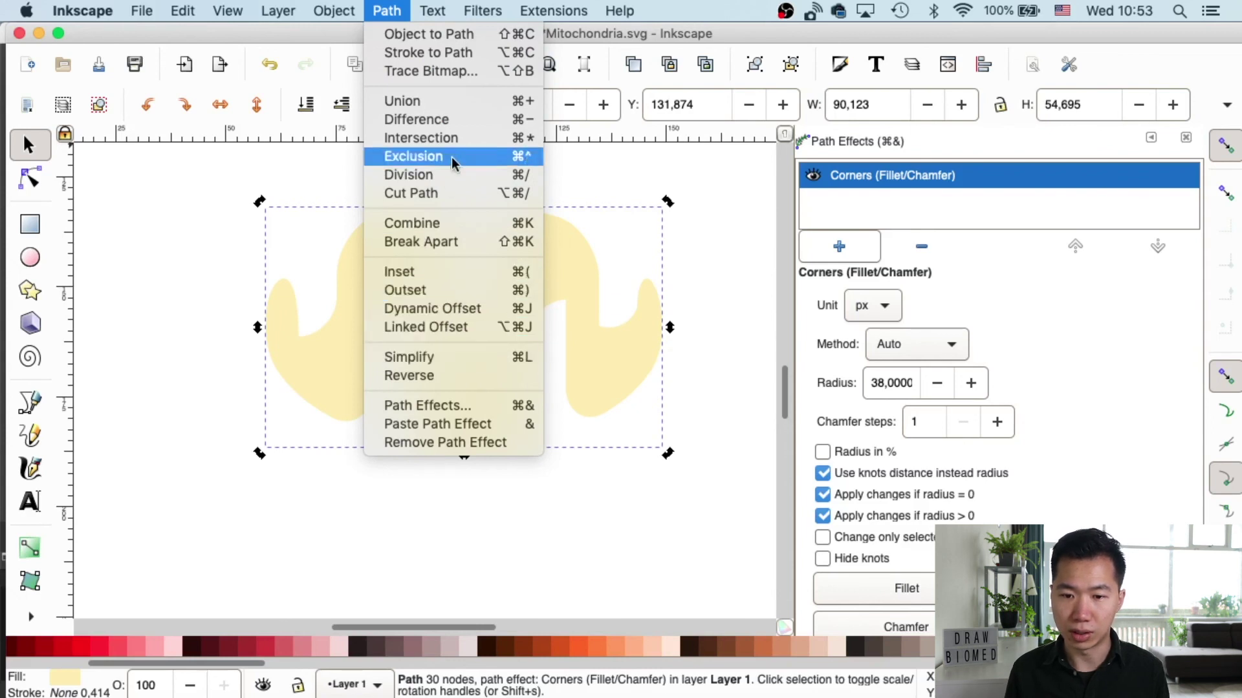
click(443, 51)
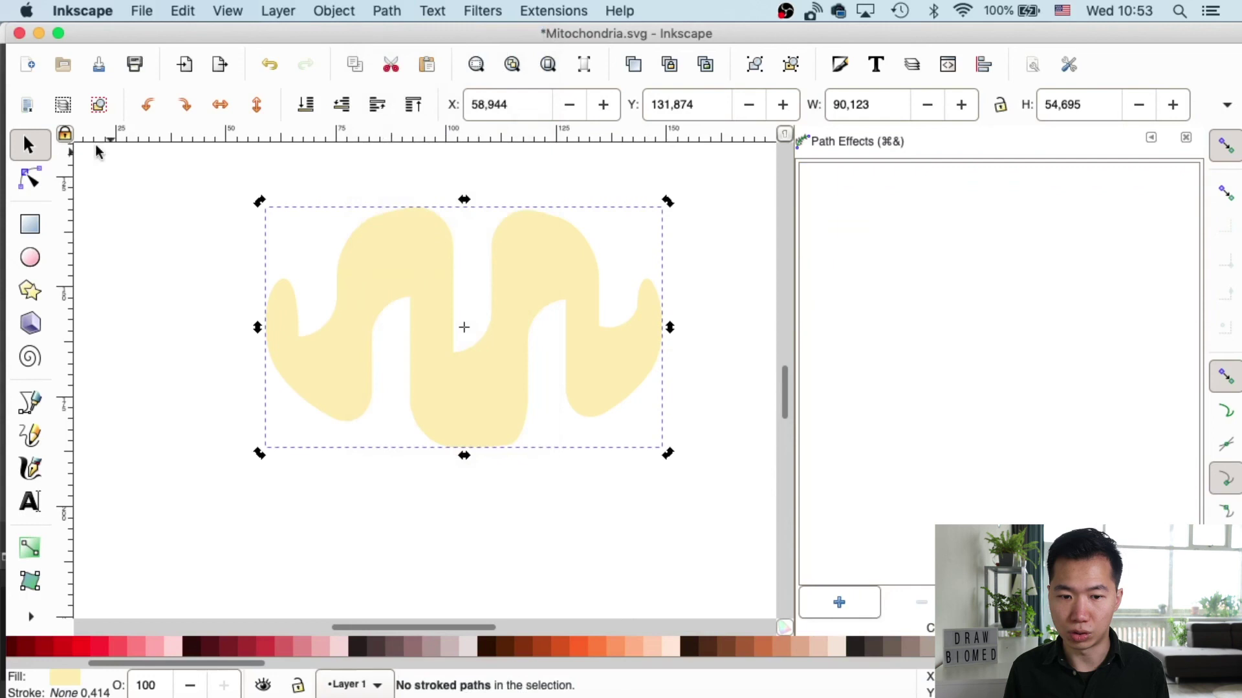
click(38, 177)
Step: Make the top-centre bend and left-lobe notch nodes symmetric and nudge them into softer curves
click(410, 296)
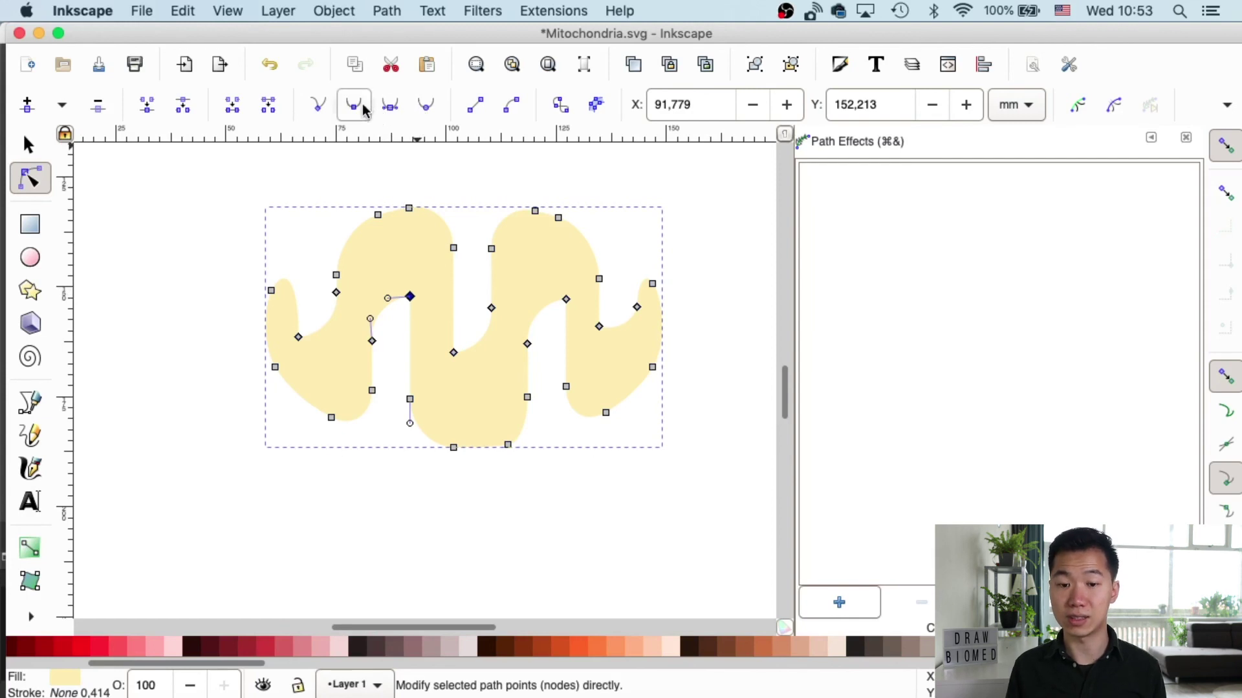
click(390, 105)
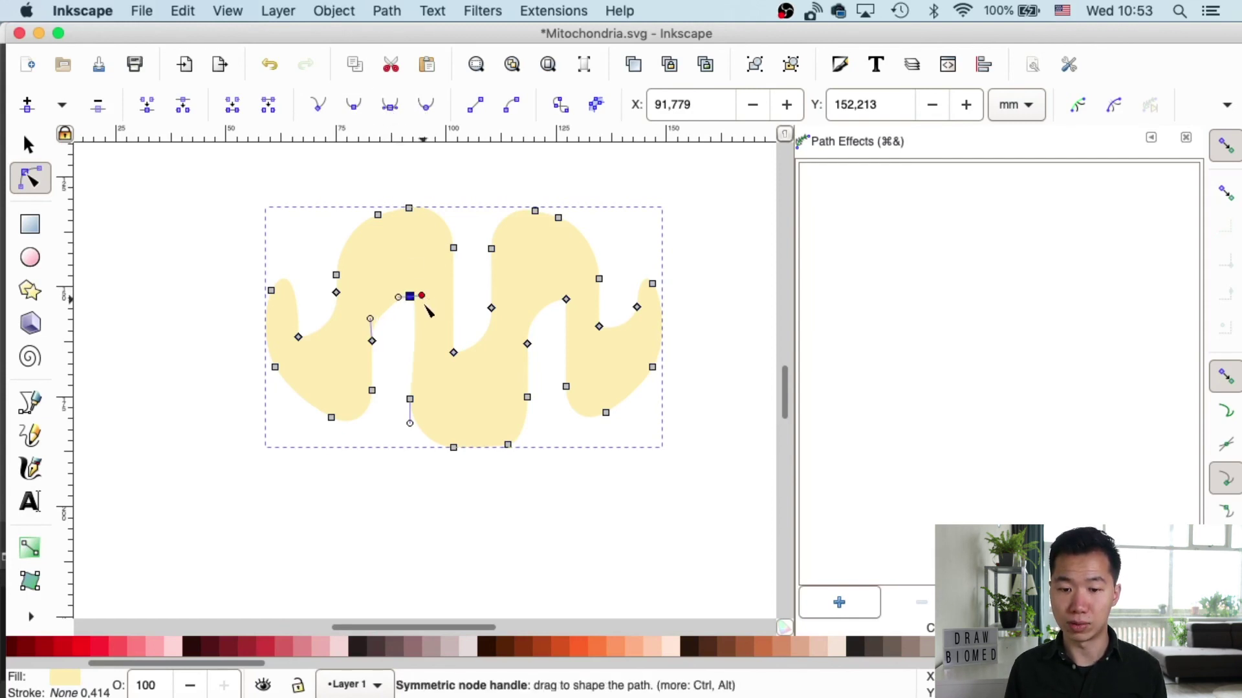
drag(421, 296, 426, 313)
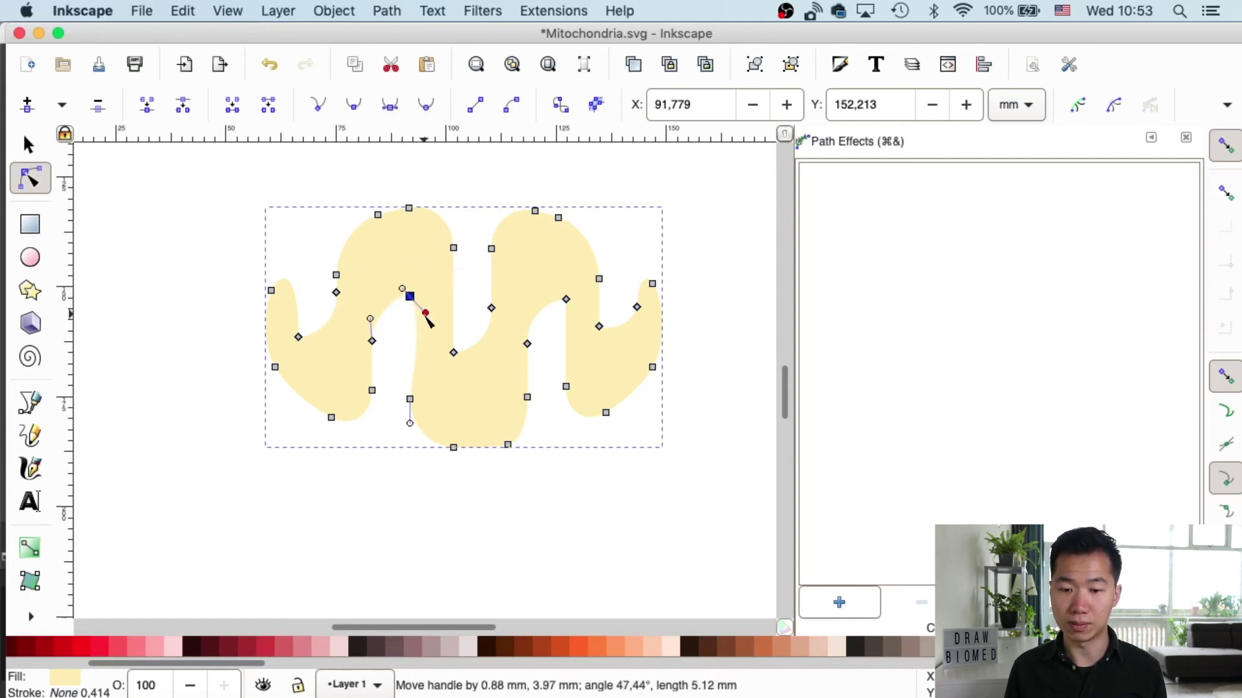
click(299, 337)
click(389, 106)
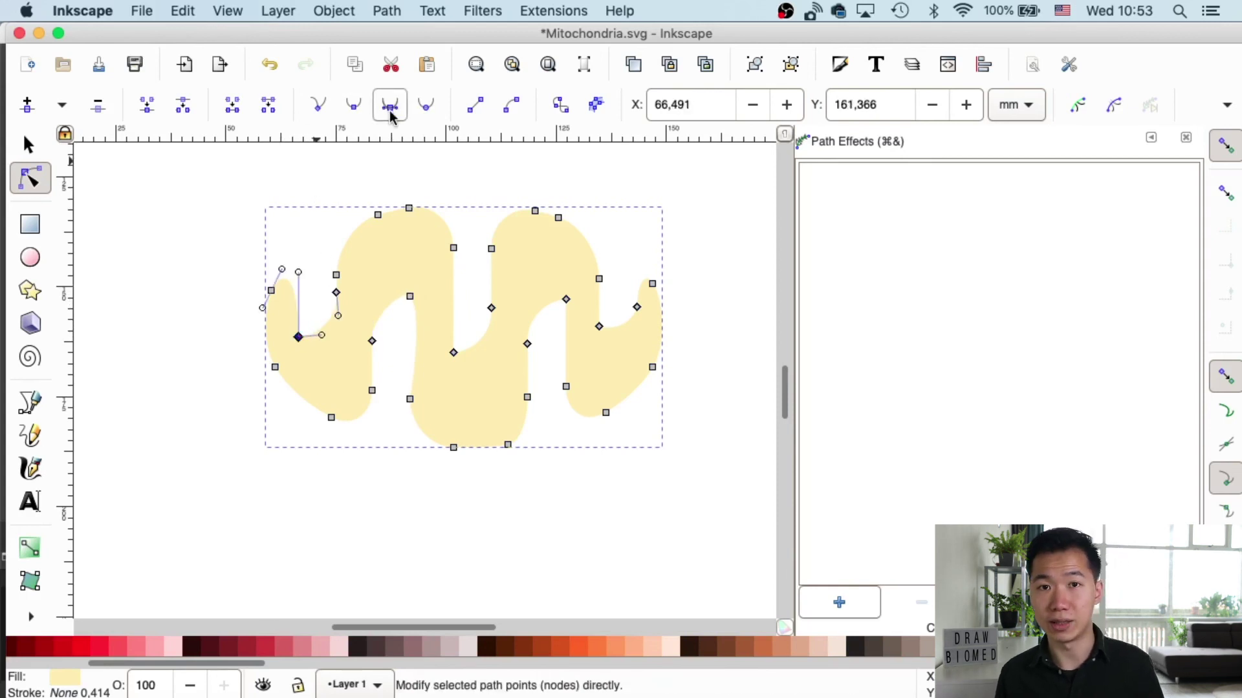
drag(297, 333, 299, 321)
click(453, 352)
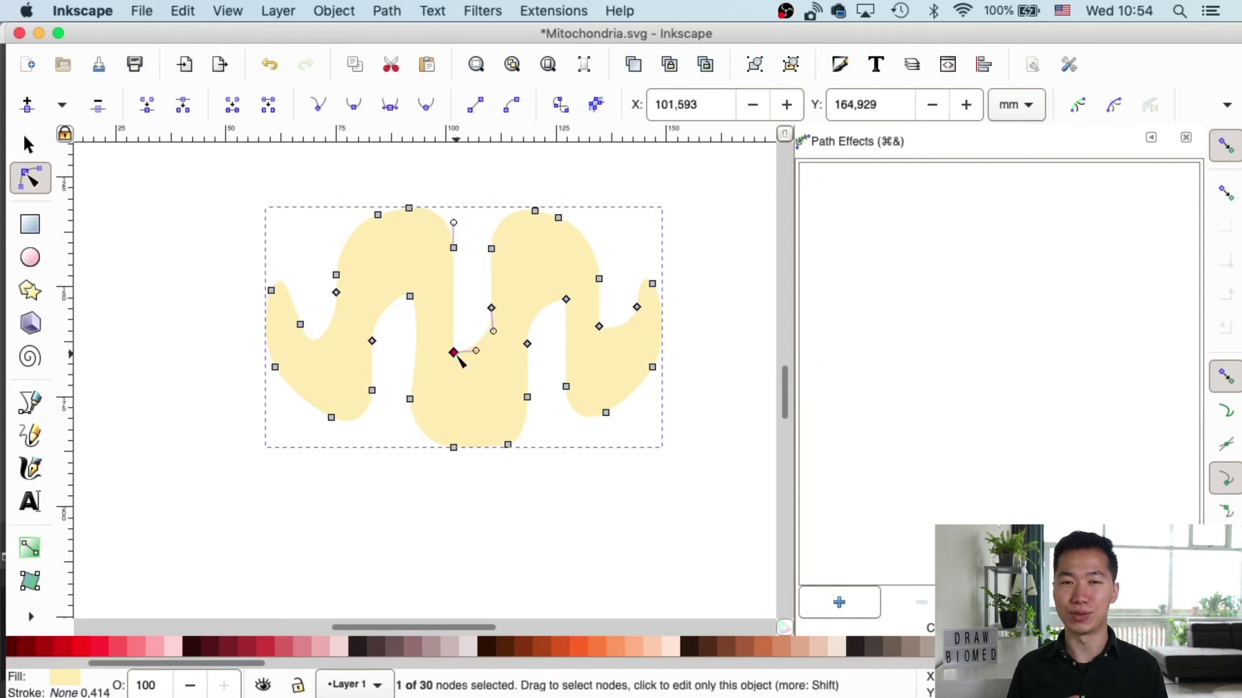
key(minus)
key(minus)
key(minus)
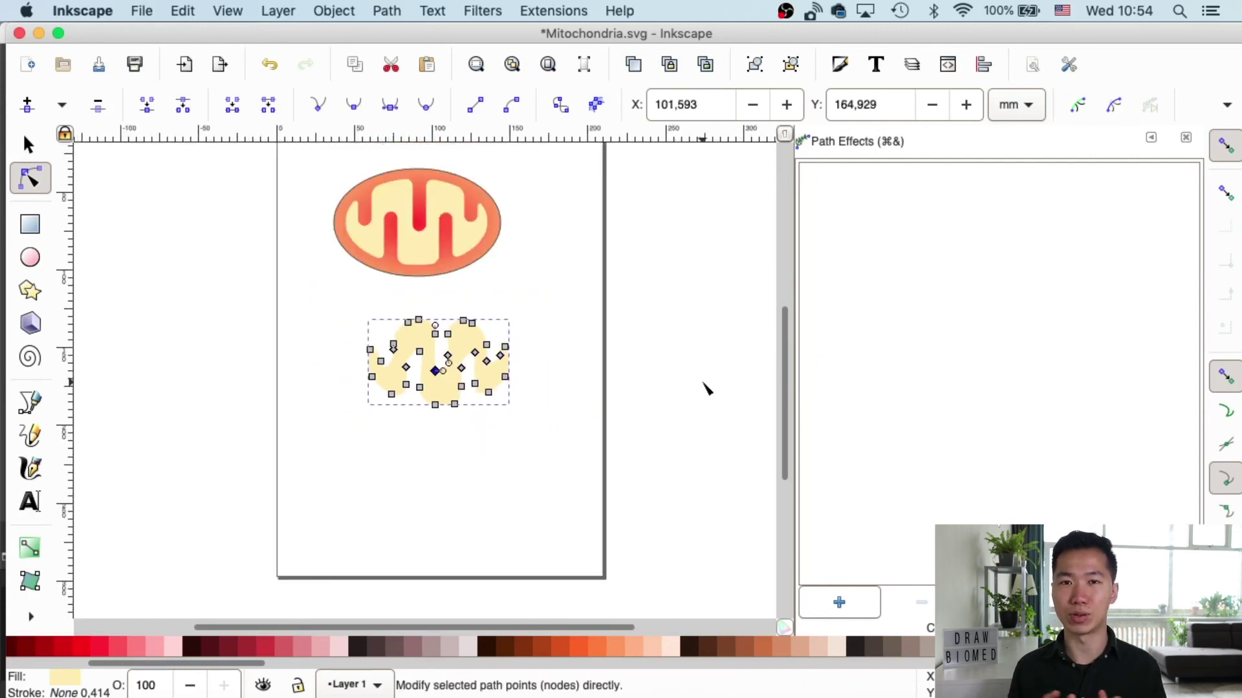
scroll(796, 355, up, 5)
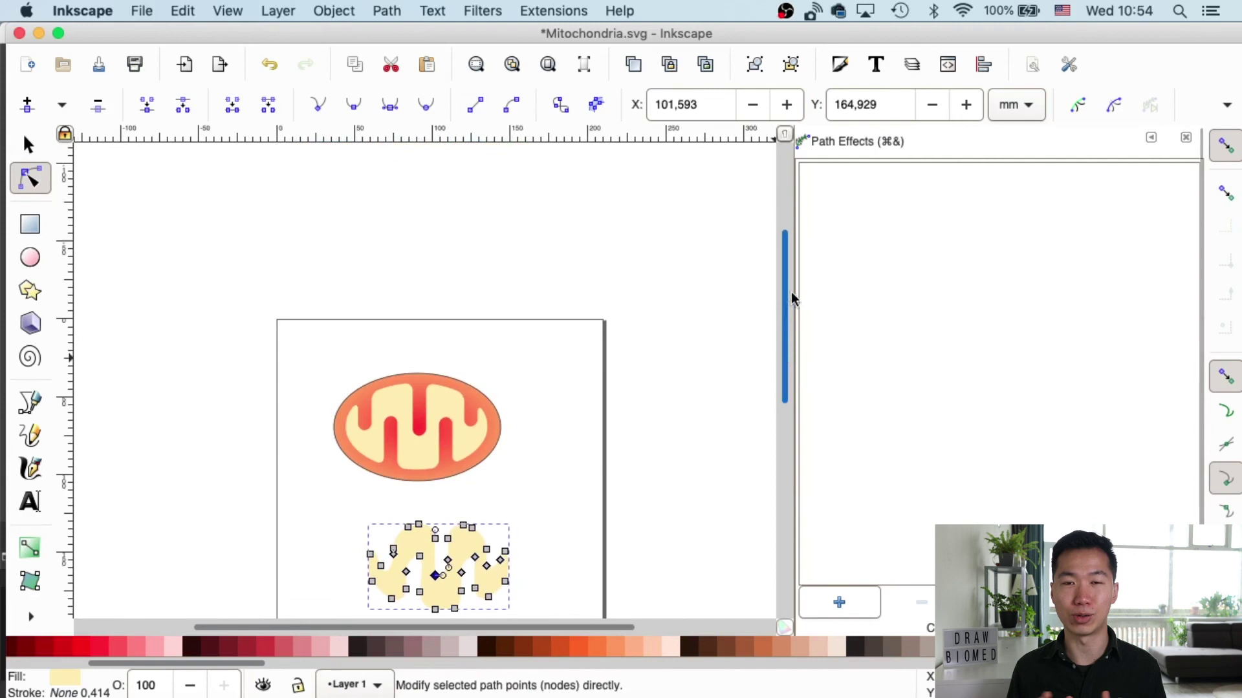